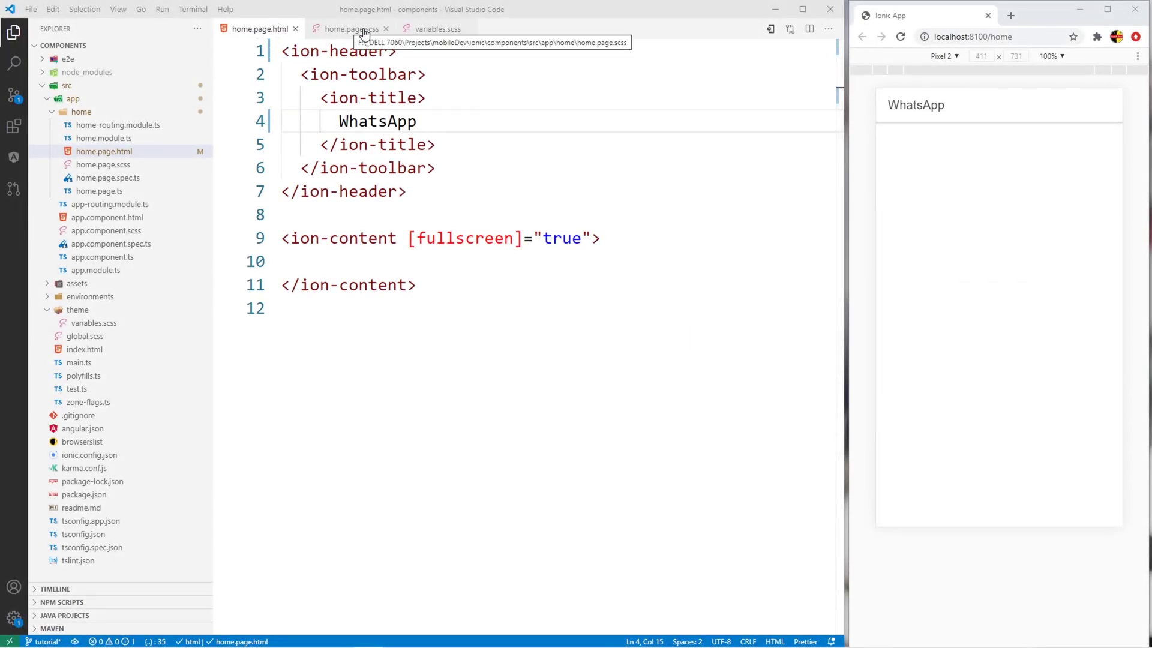
Change --ion-color-success in variables.scss to #128c7e and save the file
left_click(435, 34)
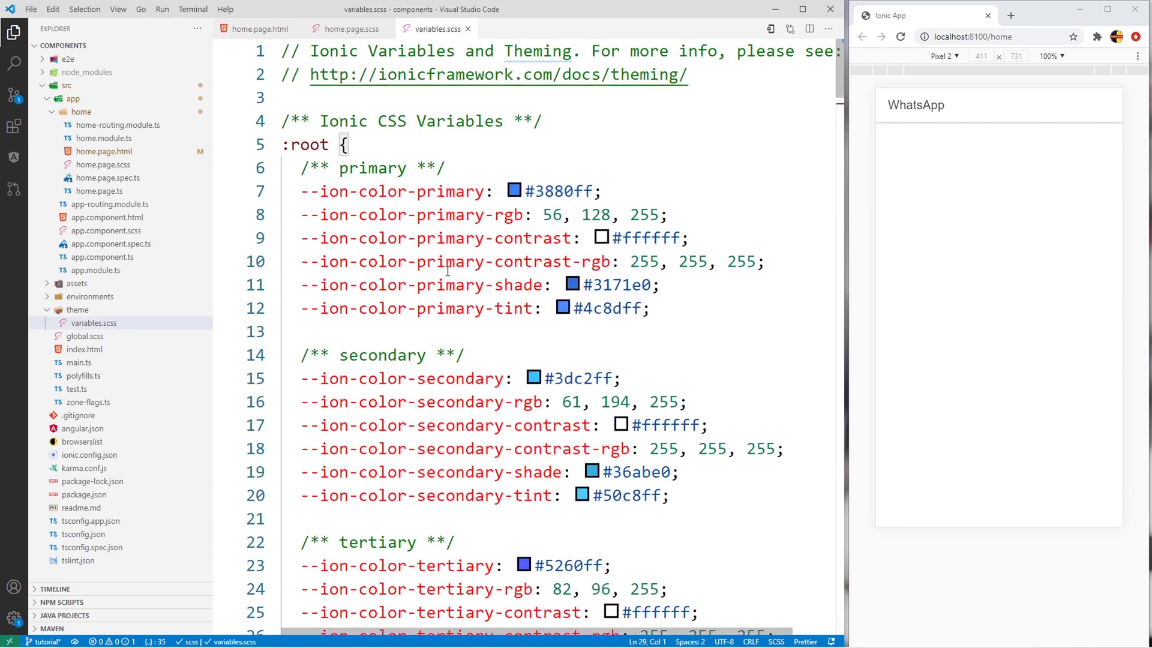
scroll(447, 269, "down", 5)
scroll(453, 303, "down", 4)
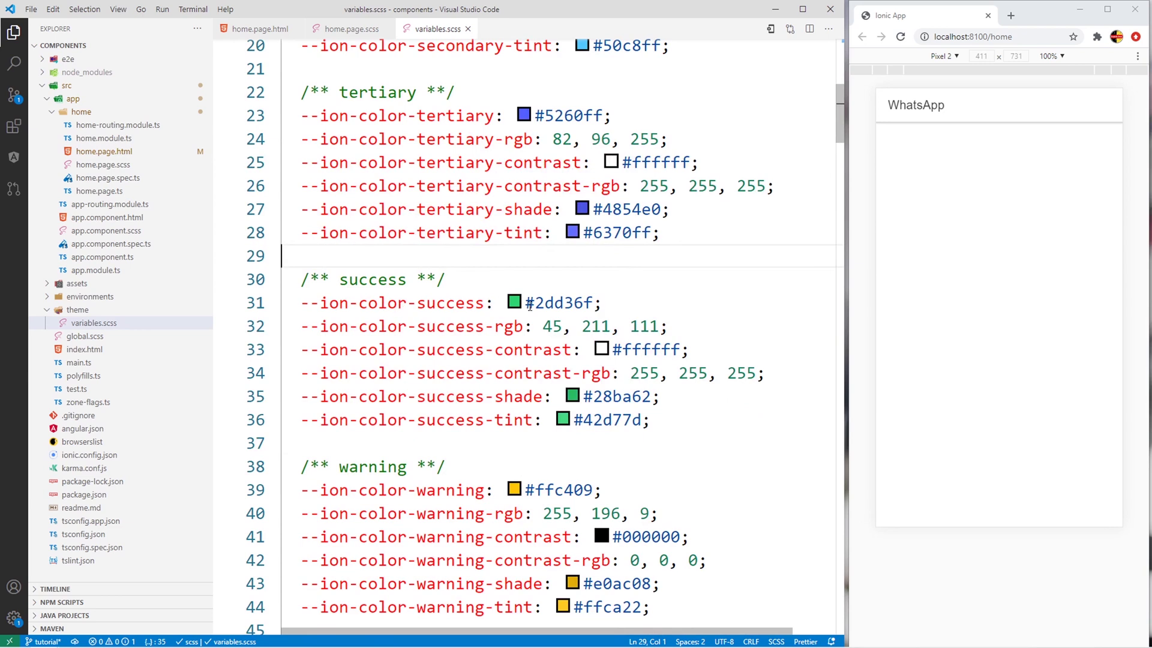
double_click(558, 308)
type("128c7e")
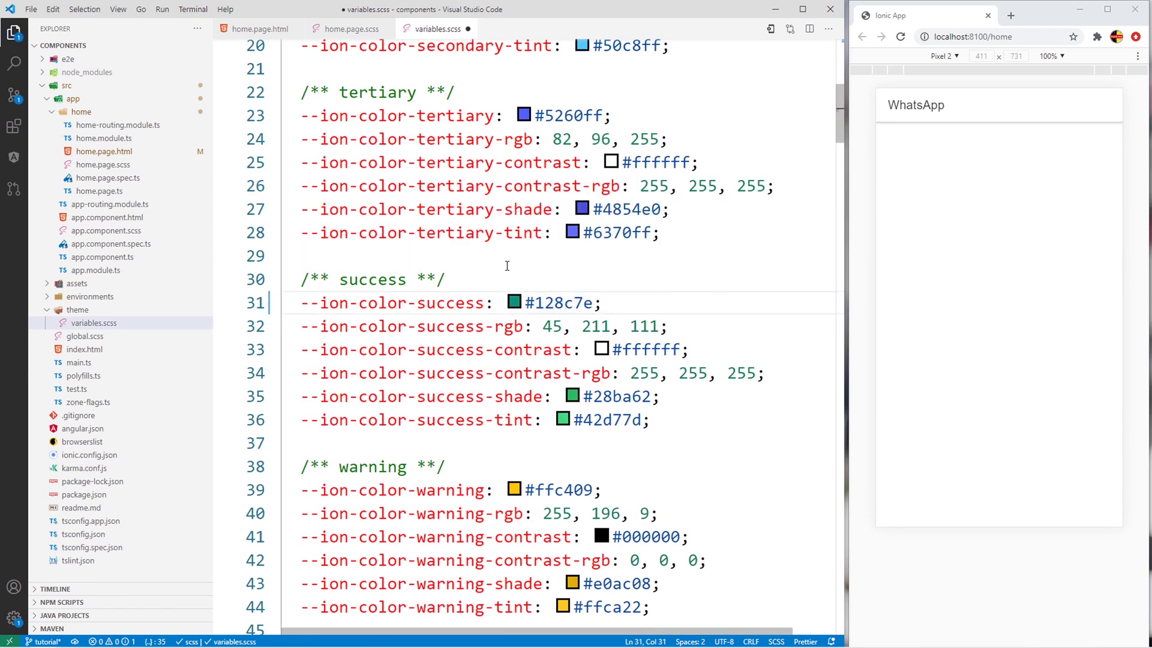
key("ctrl+s")
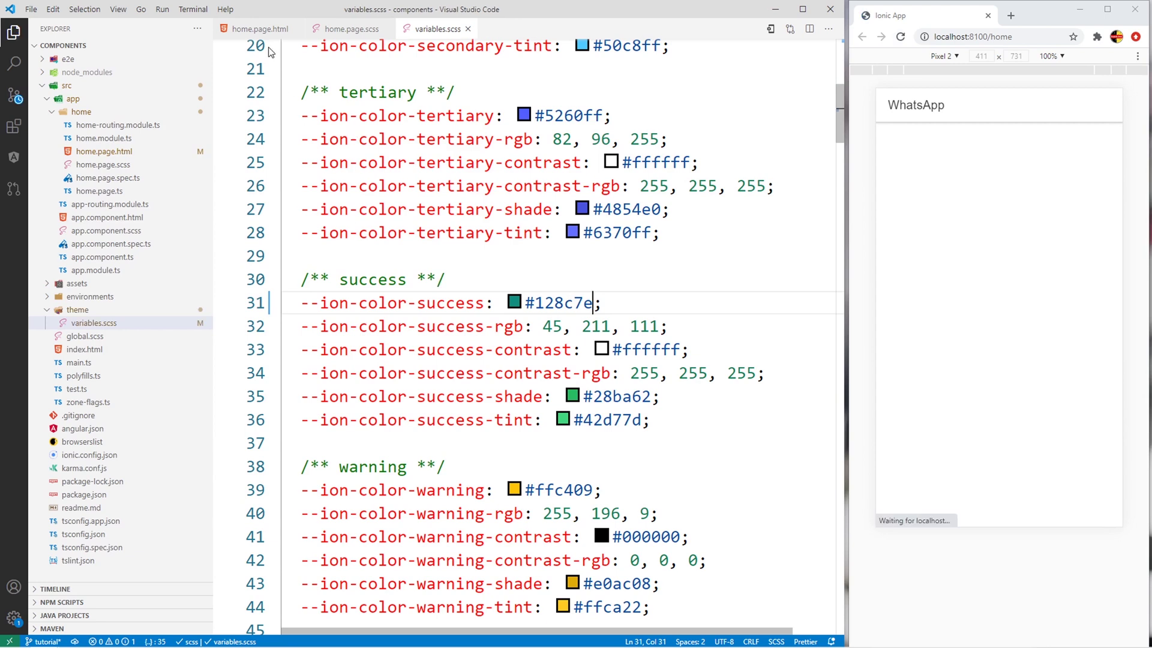
left_click(260, 29)
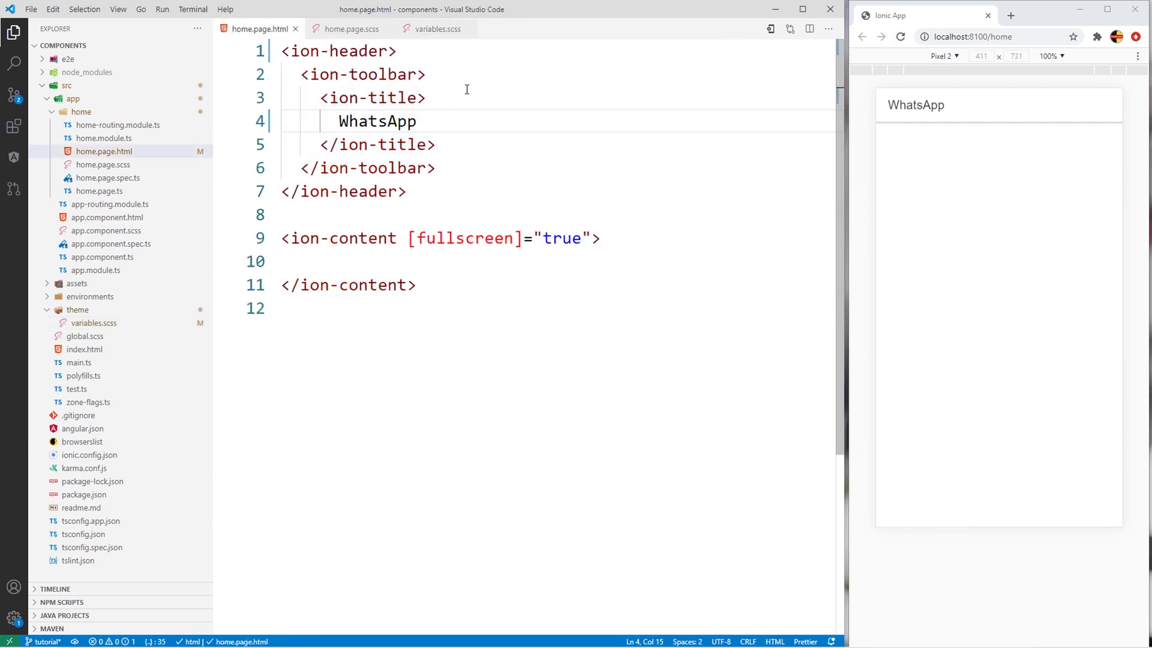
Add color="success" to ion-toolbar using IntelliSense and save, turning the header teal
left_click(416, 73)
type("color")
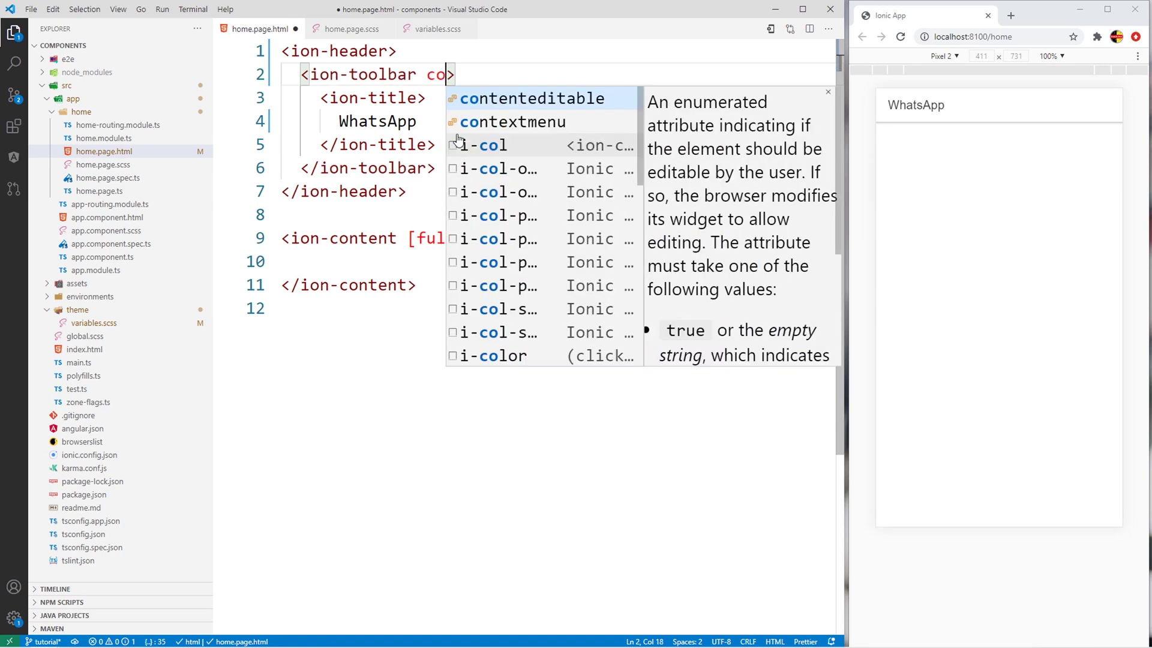
key("Tab")
key("Down")
key("Down")
key("Down")
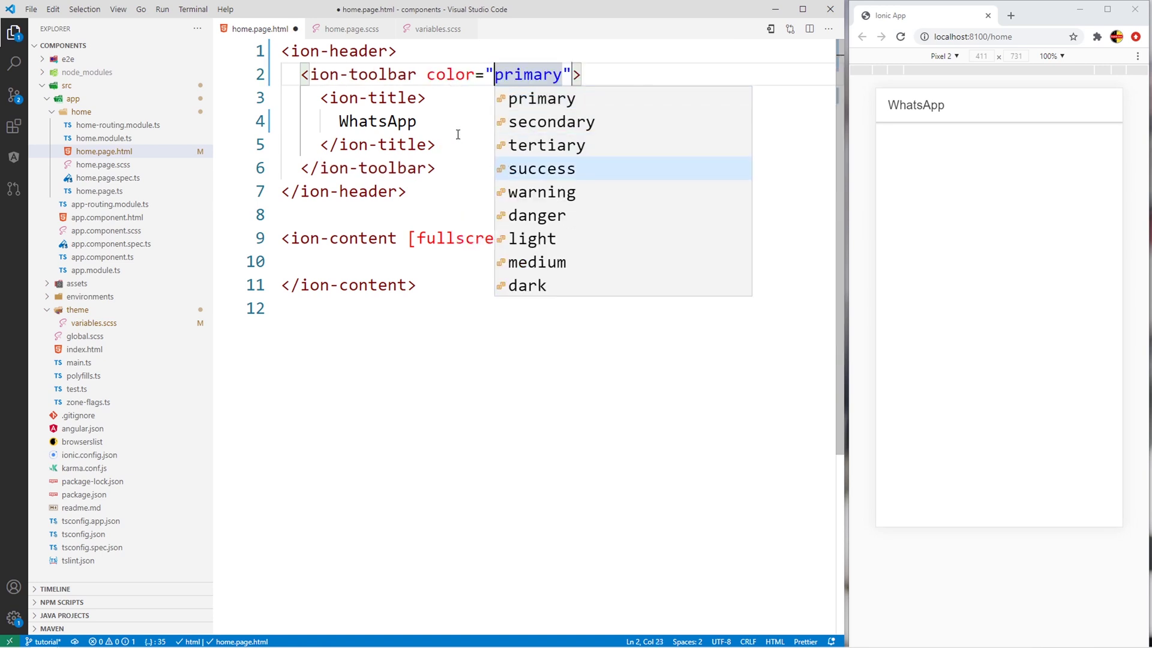
key("Return")
key("ctrl+s")
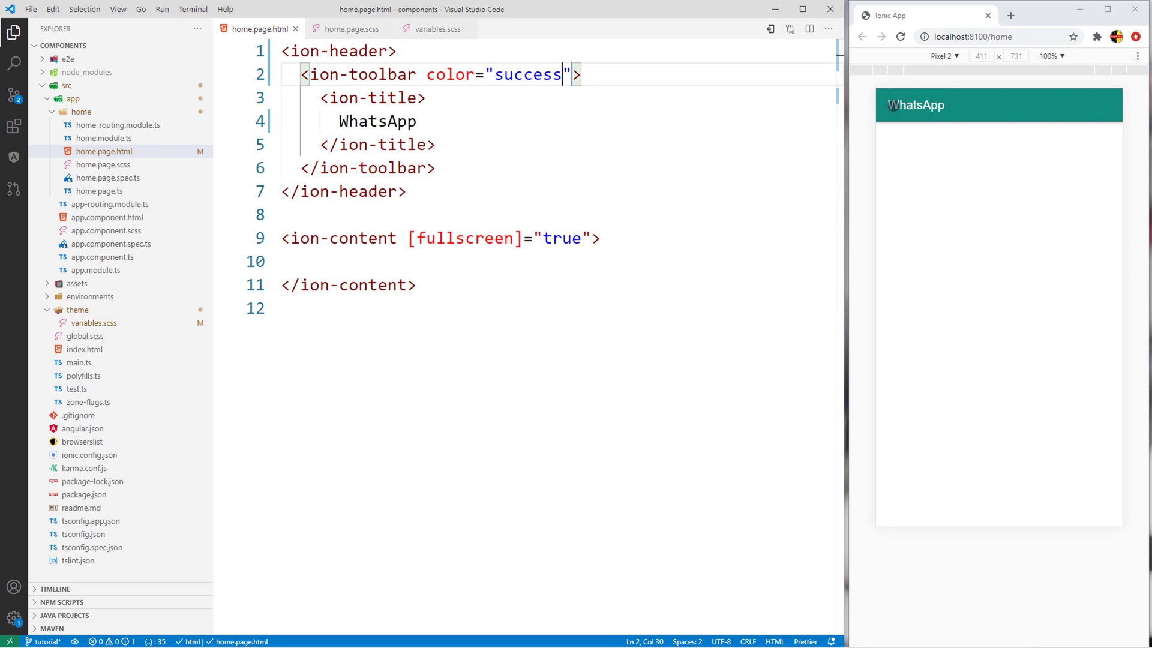
key("ctrl+z")
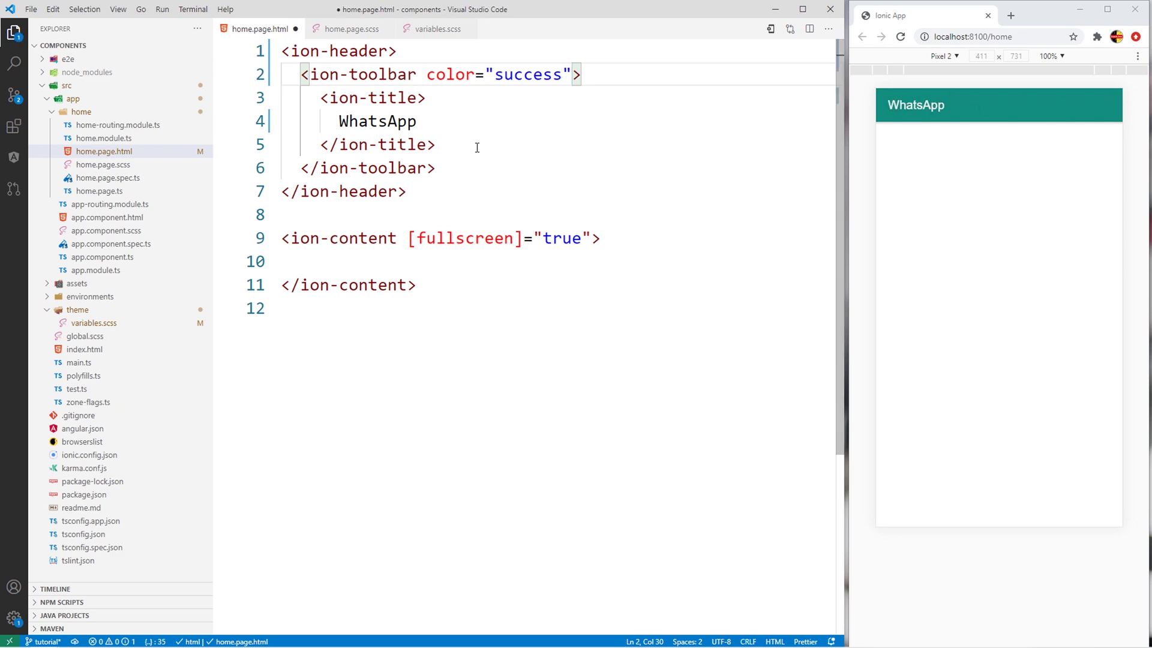
Add end-slot search and ellipsis-vertical icon buttons after the toolbar title and save
left_click(459, 143)
key("Return")
key("Return")
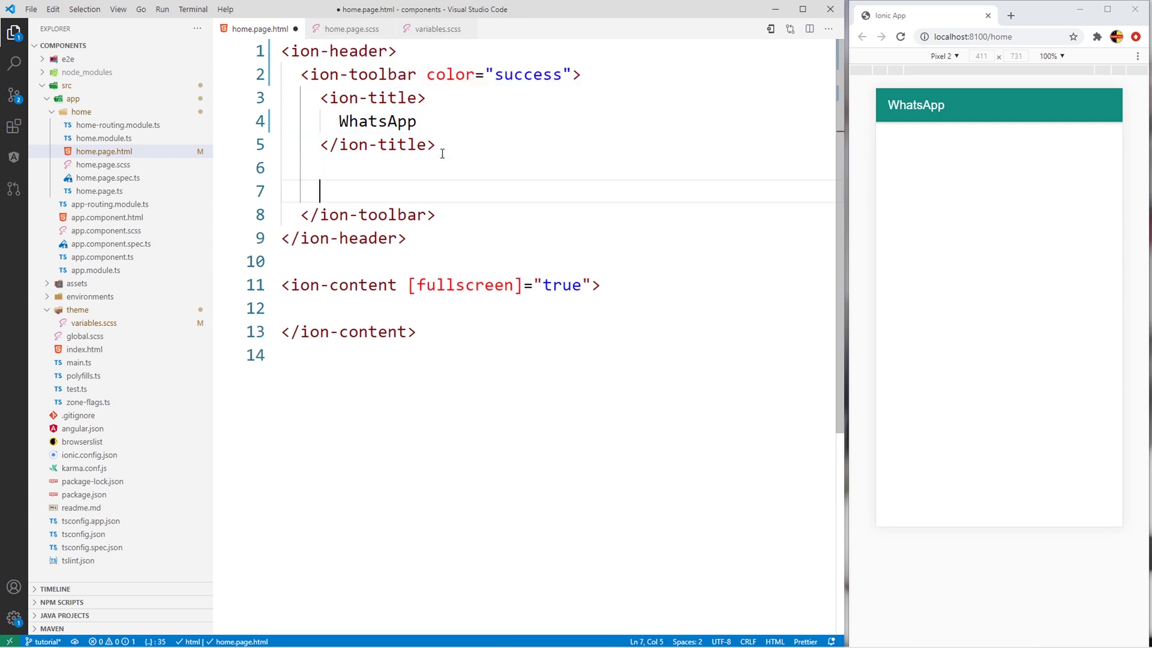
key("Return")
type("<ion-buttons slot=\"end\">       <ion-button>         <ion-icon name=\"search\"></ion-icon>       </ion-button>       <ion-button>         <ion-icon name=\"ellipsis-vertical\"></ion-icon>       </ion-button>     </ion-buttons>")
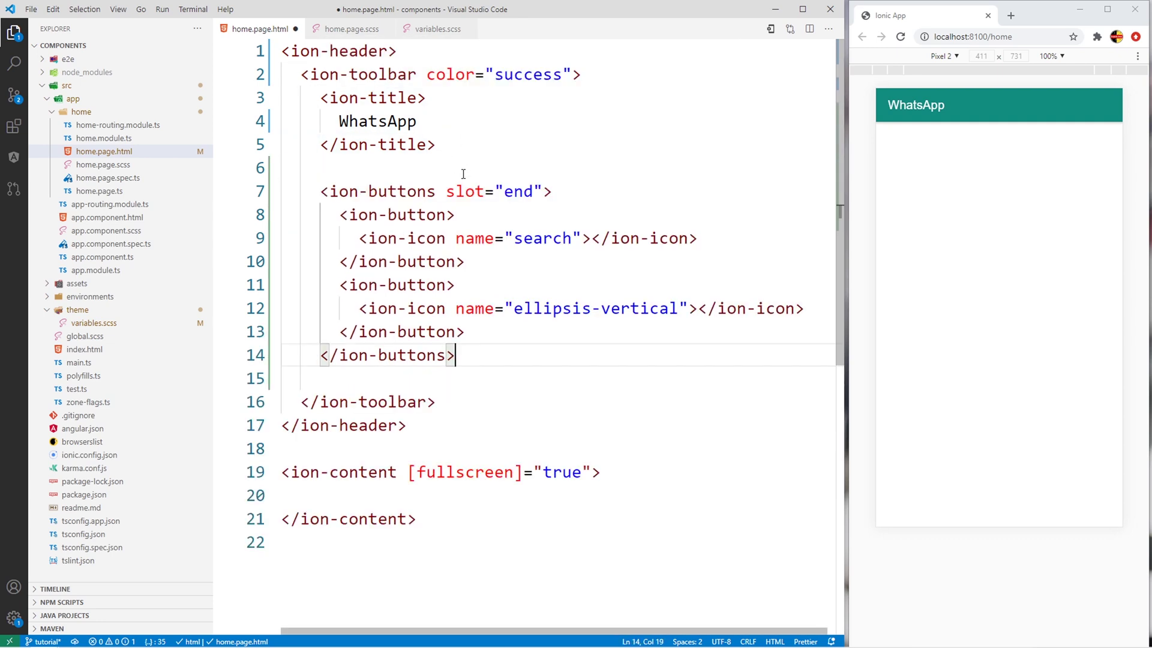
key("ctrl+s")
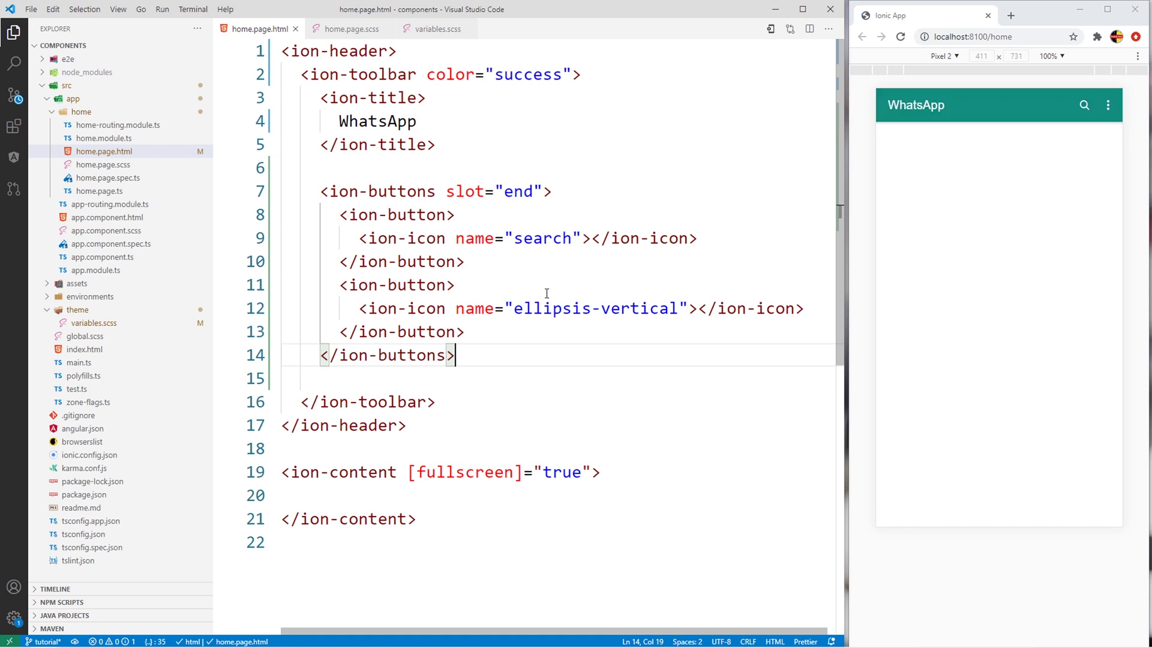
left_click(990, 270)
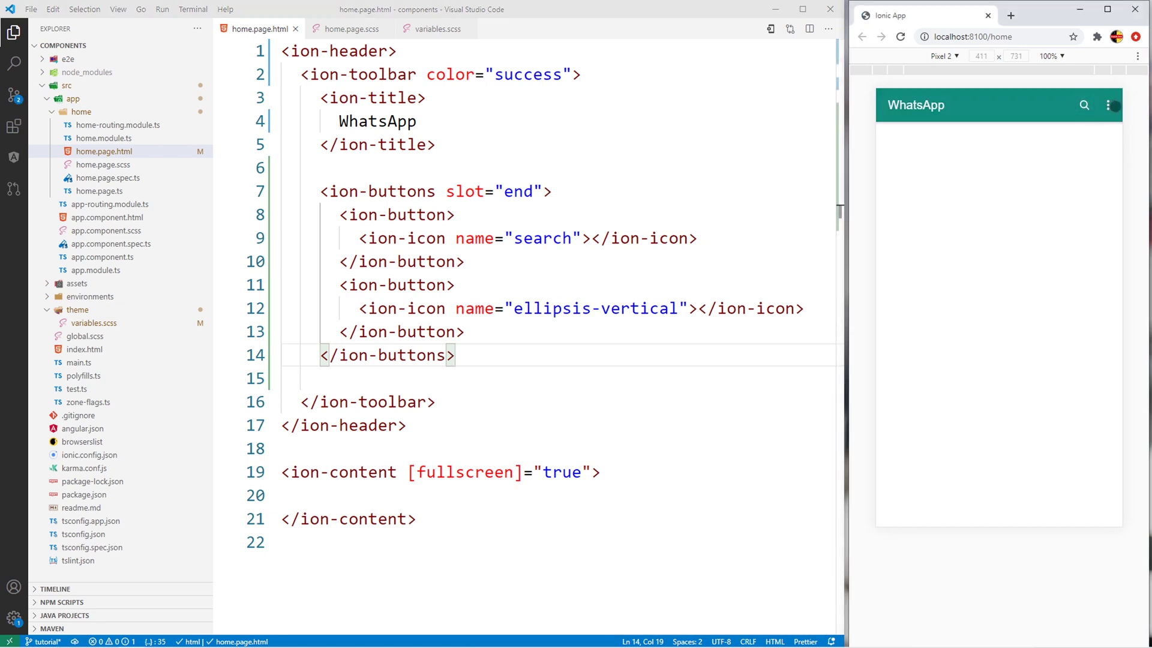
left_click(442, 397)
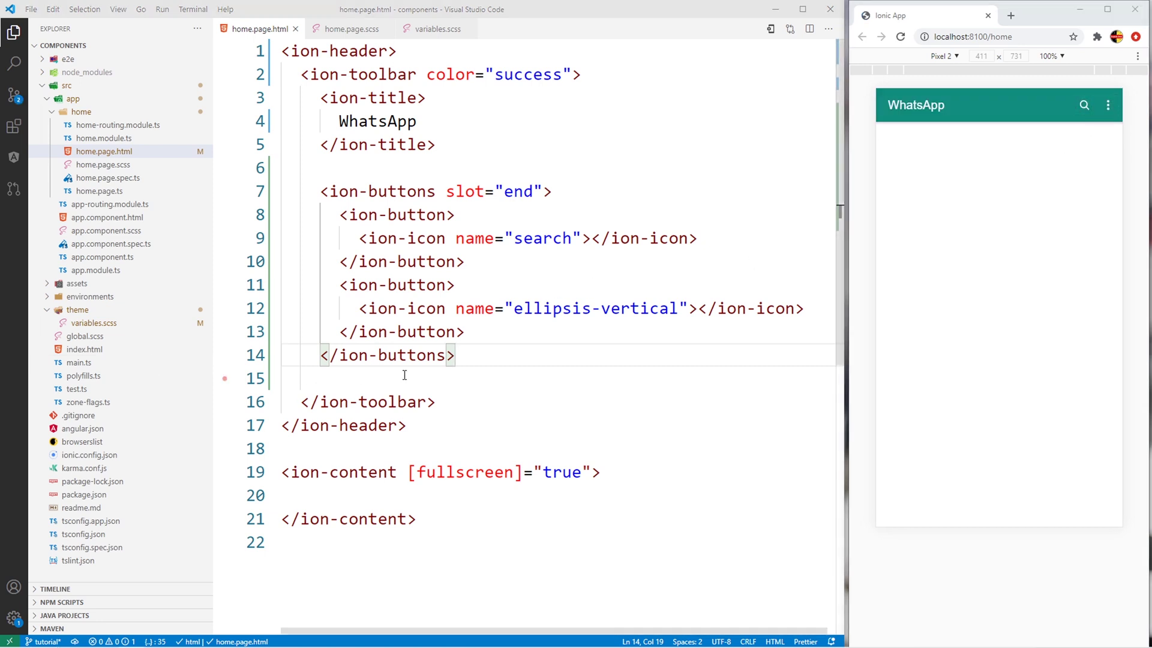
left_click(442, 398)
scroll(485, 358, "down", 3)
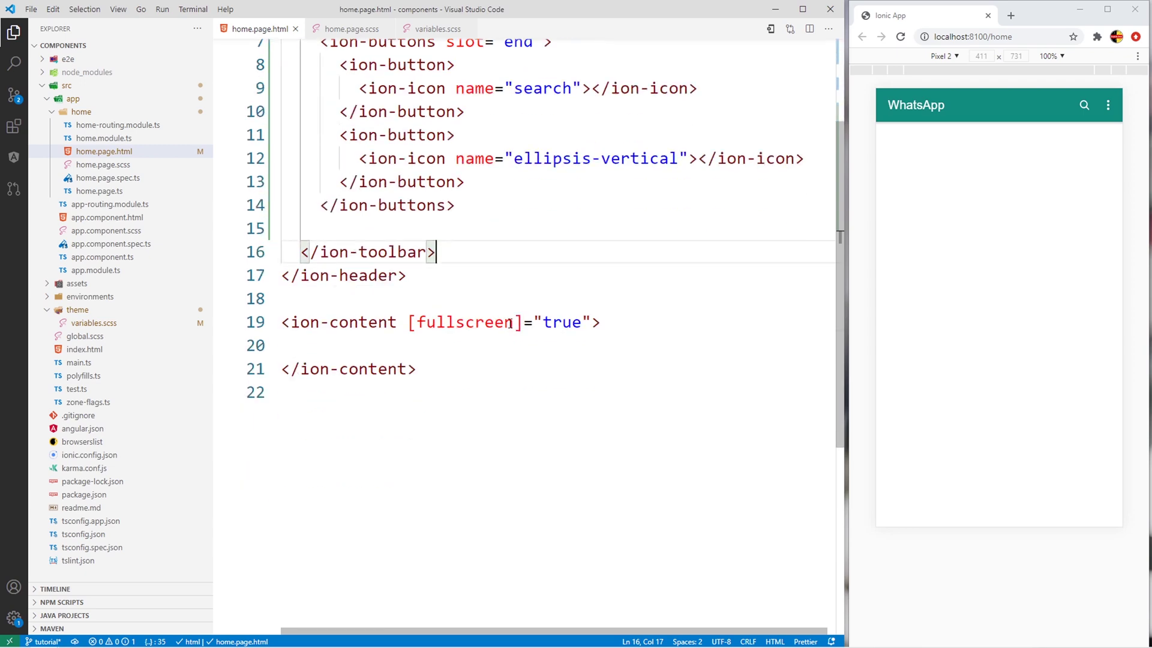
Paste an ion-segment below the toolbar and review its camera, Chats, Status and Calls buttons
key("Return")
key("Return")
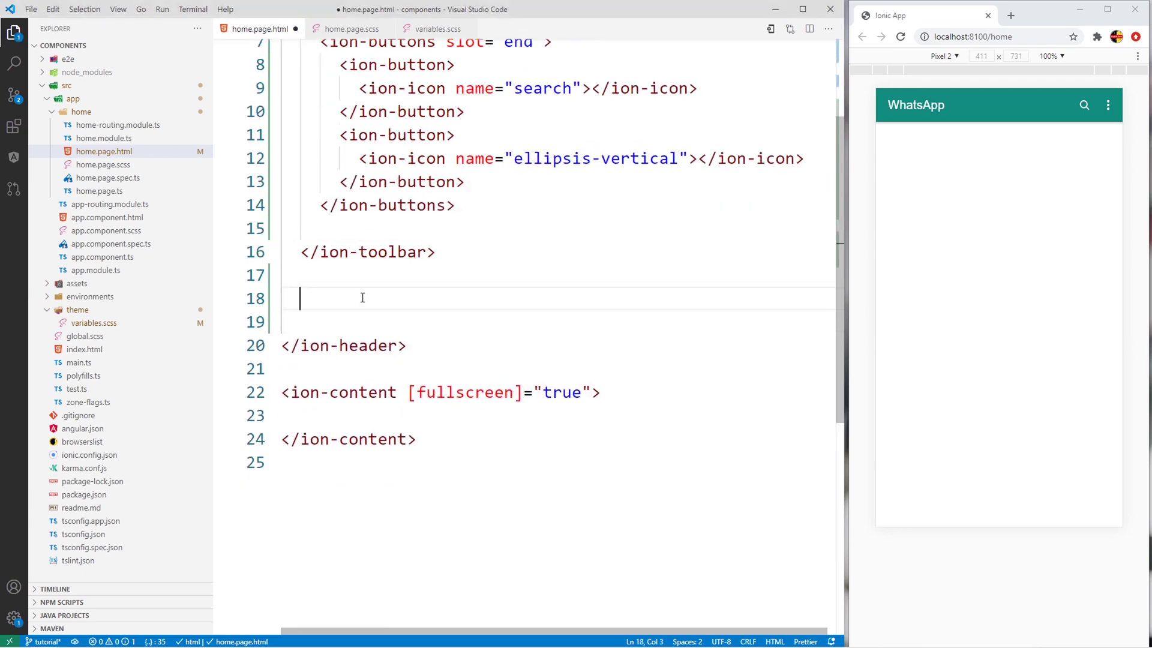
type("<ion-segment value=\"Chats\">     <ion-segment-button value=\"camera\" >       <ion-icon name=\"camera\"></ion-icon>     </ion-segment-button>     <ion-segment-button value=\"Chats\">       <ion-label>Chats</ion-label>     </ion-segment-button>     <ion-segment-button value=\"Status\">       <ion-label>Status</ion-label>     </ion-segment-button>     <ion-segment-button value=\"Calls\">       <ion-label>Calls</ion-label>     </ion-segment-button>   </ion-segment>")
scroll(400, 279, "down", 3)
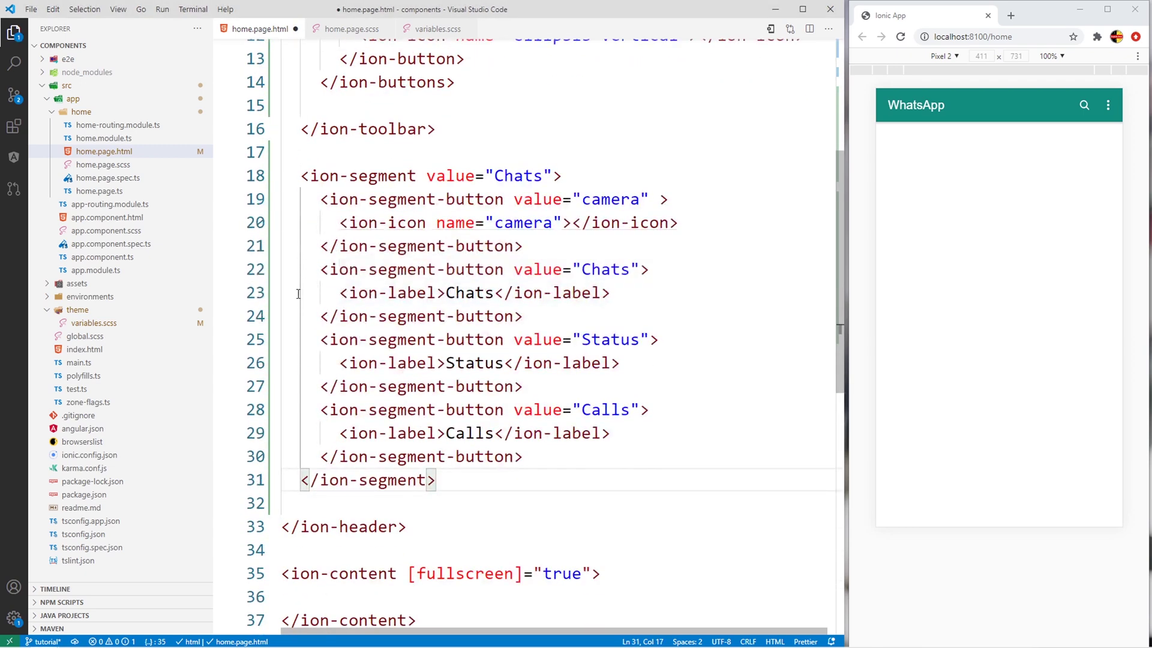
double_click(520, 177)
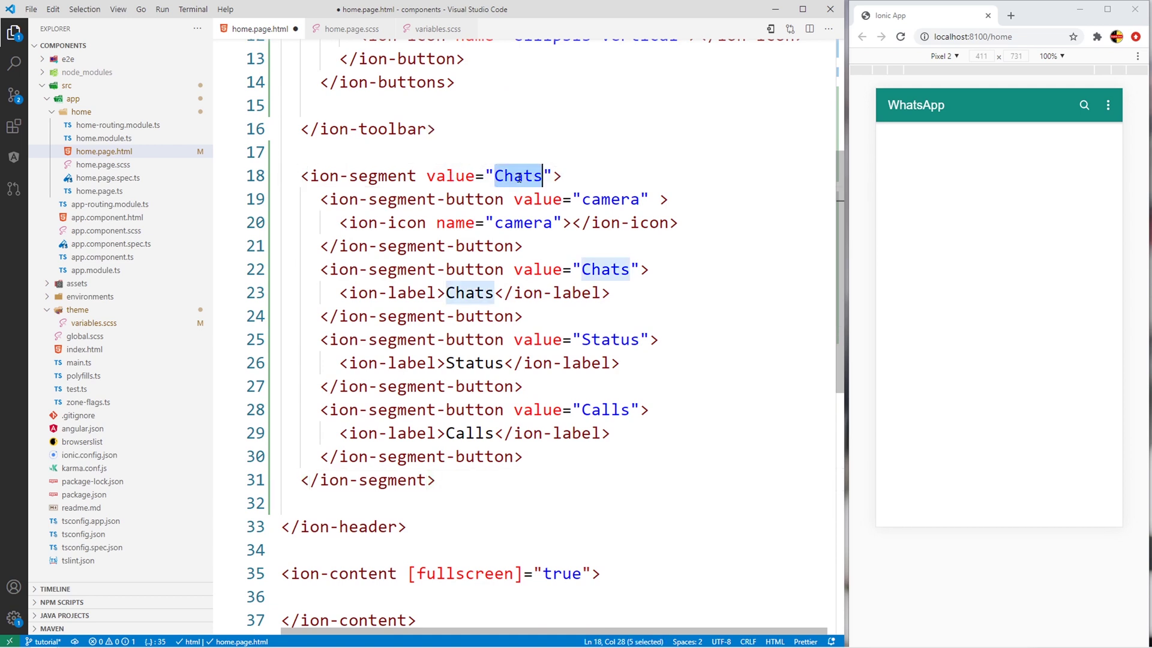
left_click_drag(320, 200, 525, 246)
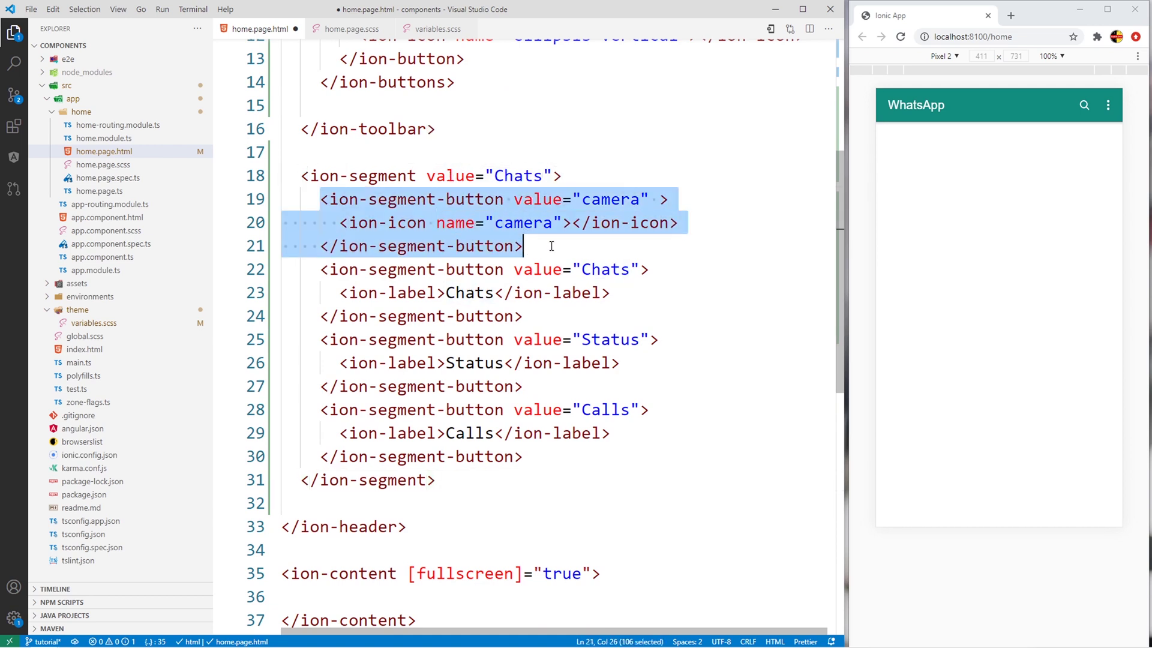
left_click_drag(321, 269, 524, 316)
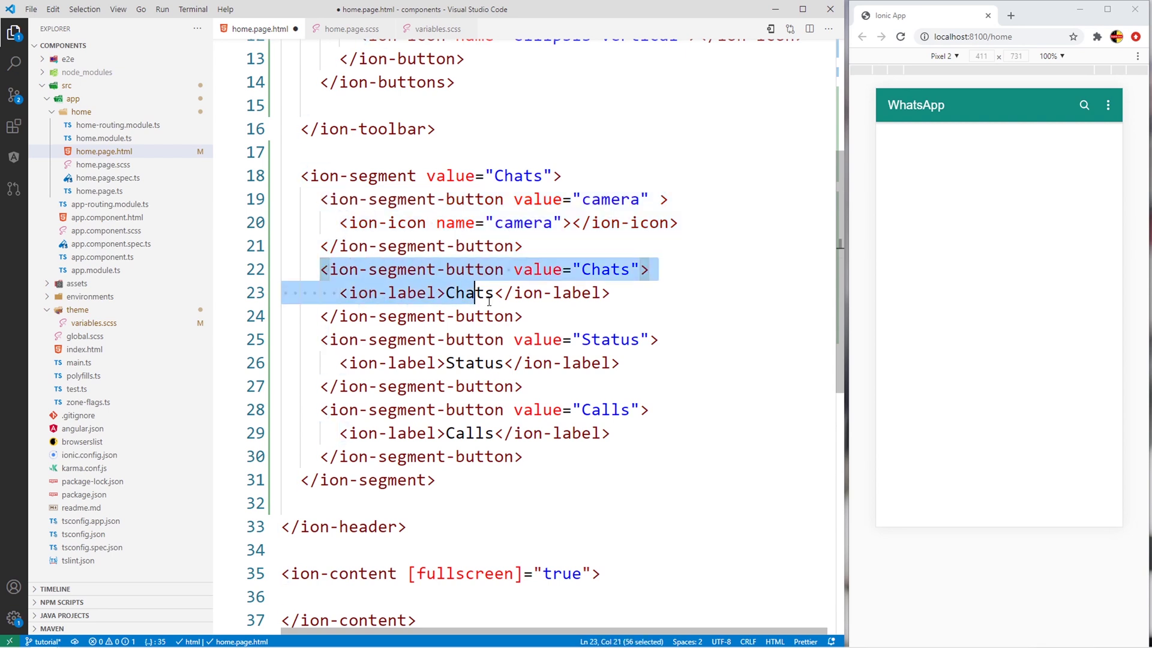
left_click_drag(320, 339, 524, 386)
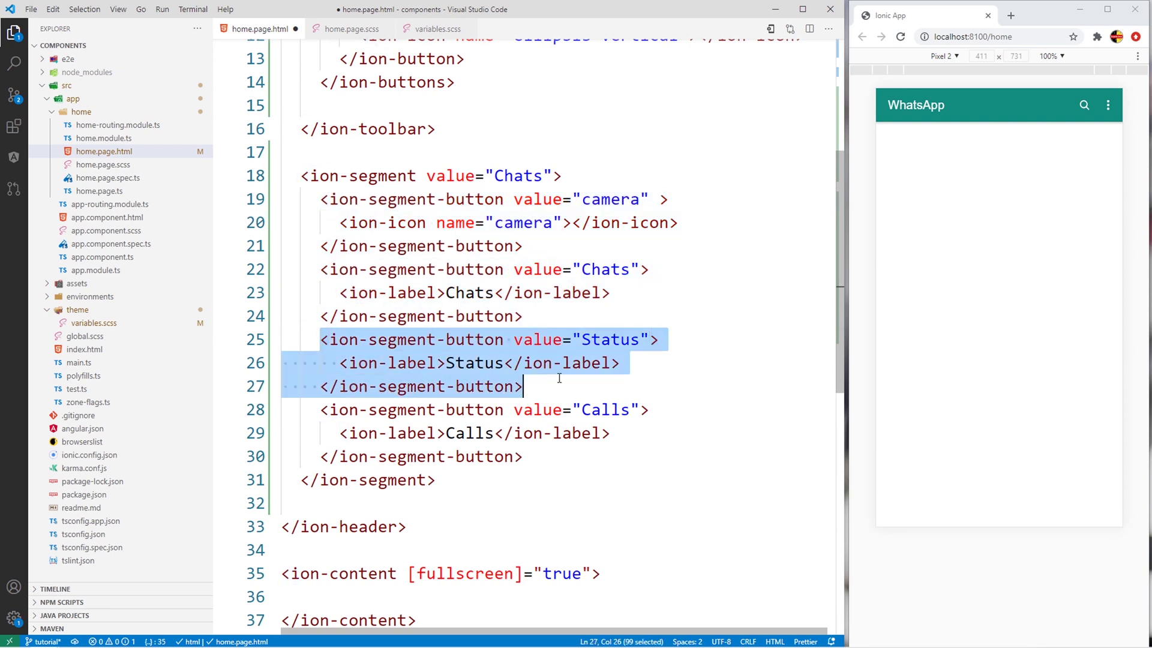
left_click_drag(320, 410, 524, 456)
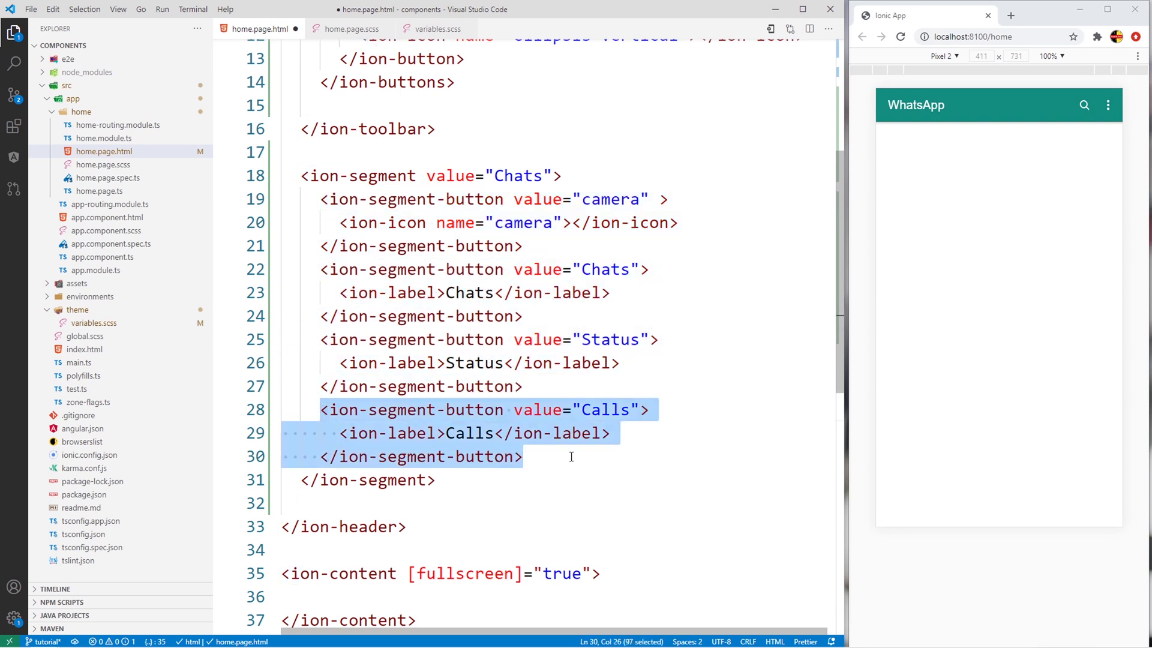
Review the camera icon and the Chats, Status and Calls labels, then save the segment
left_click_drag(349, 222, 553, 223)
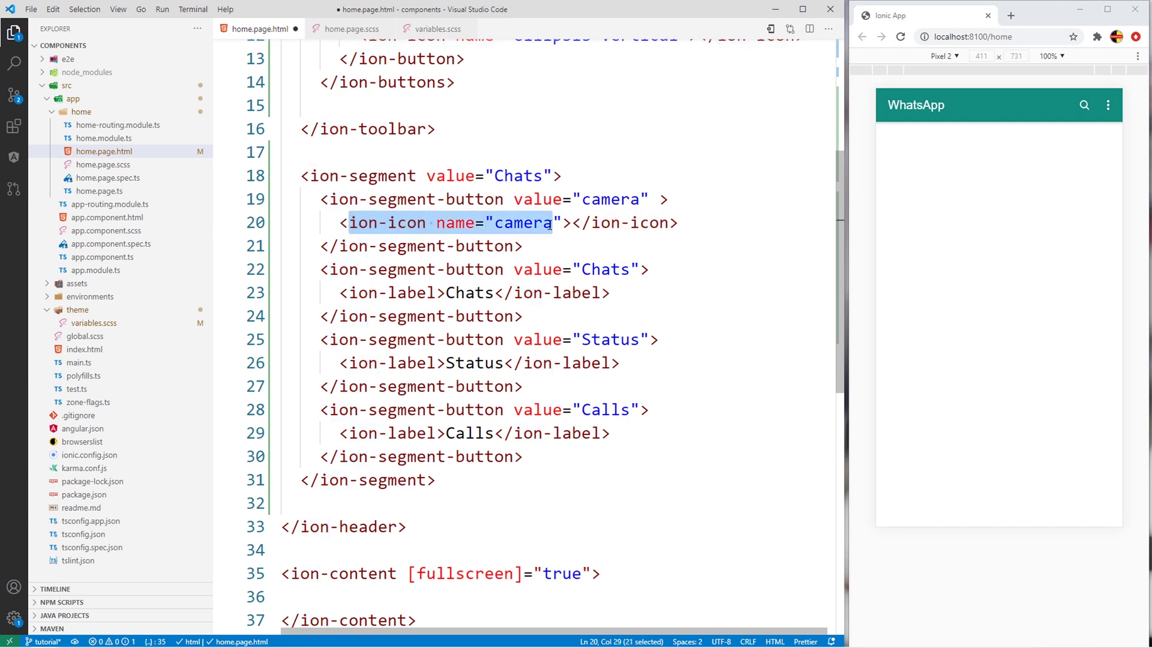
double_click(471, 292)
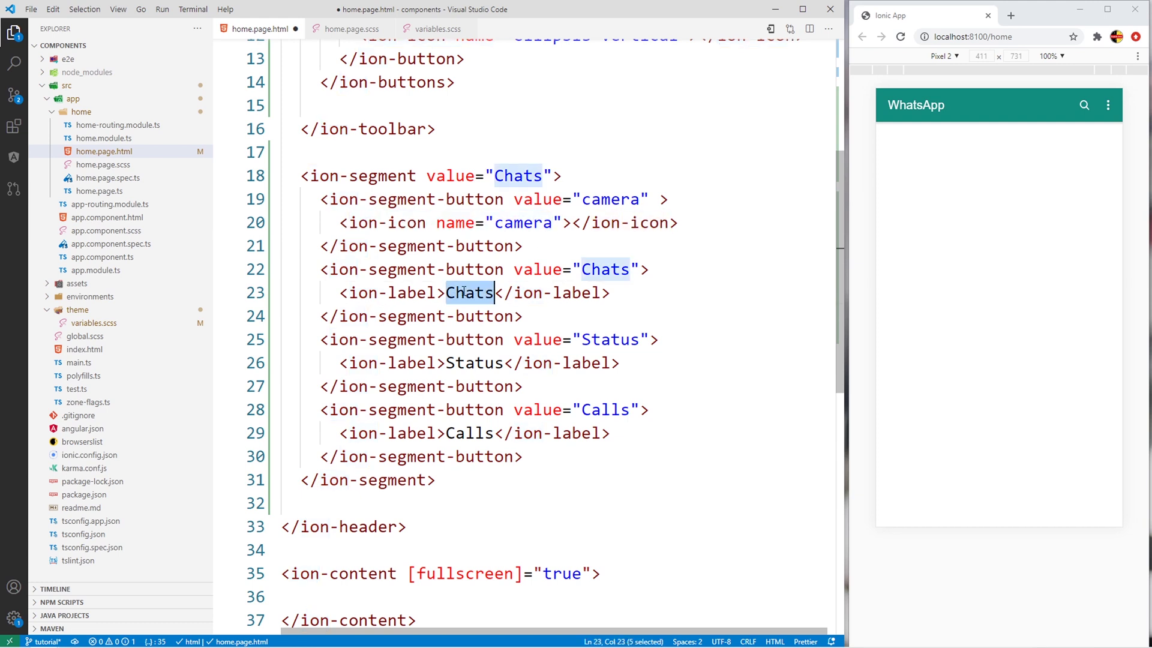
double_click(471, 363)
double_click(471, 433)
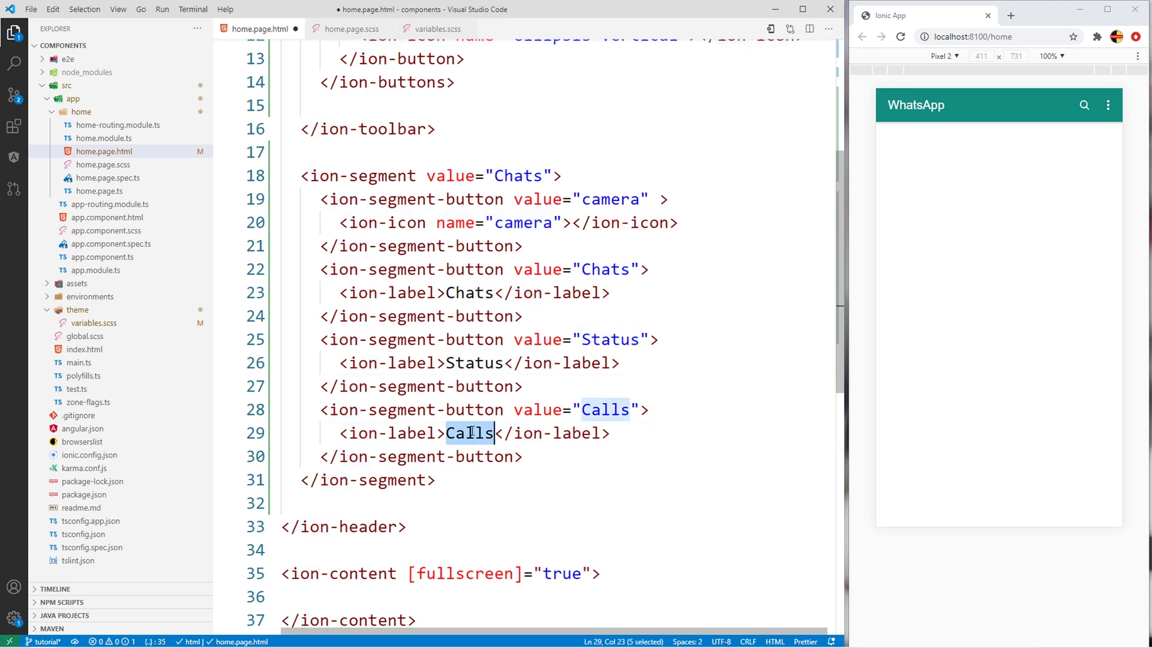
key("ctrl+s")
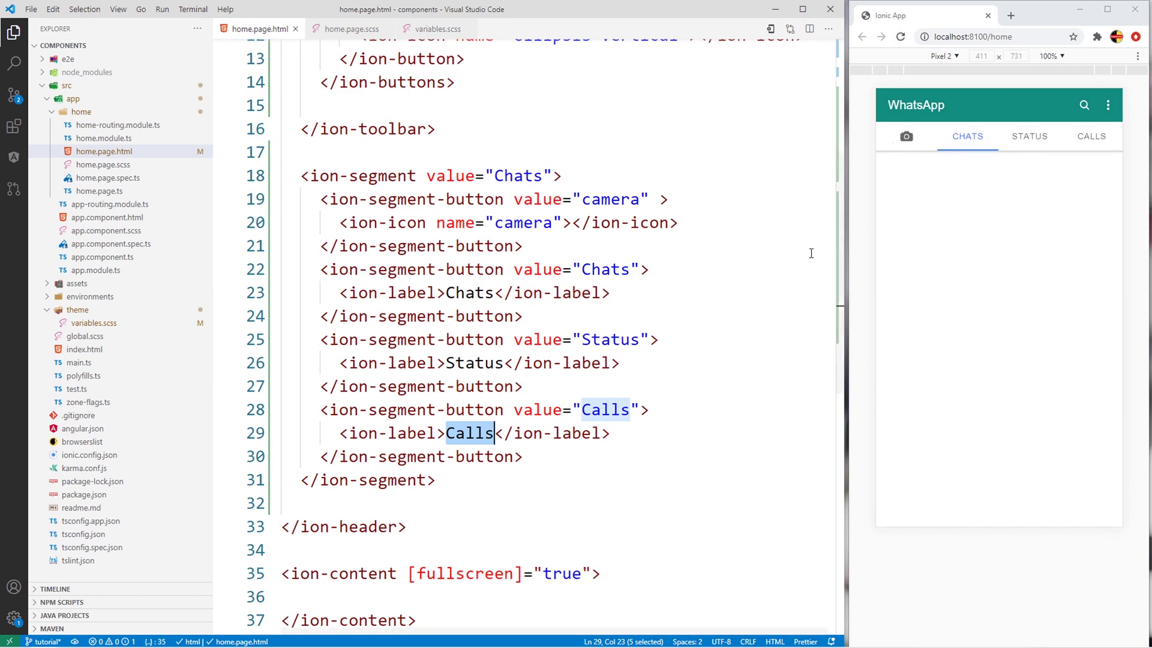
left_click(349, 29)
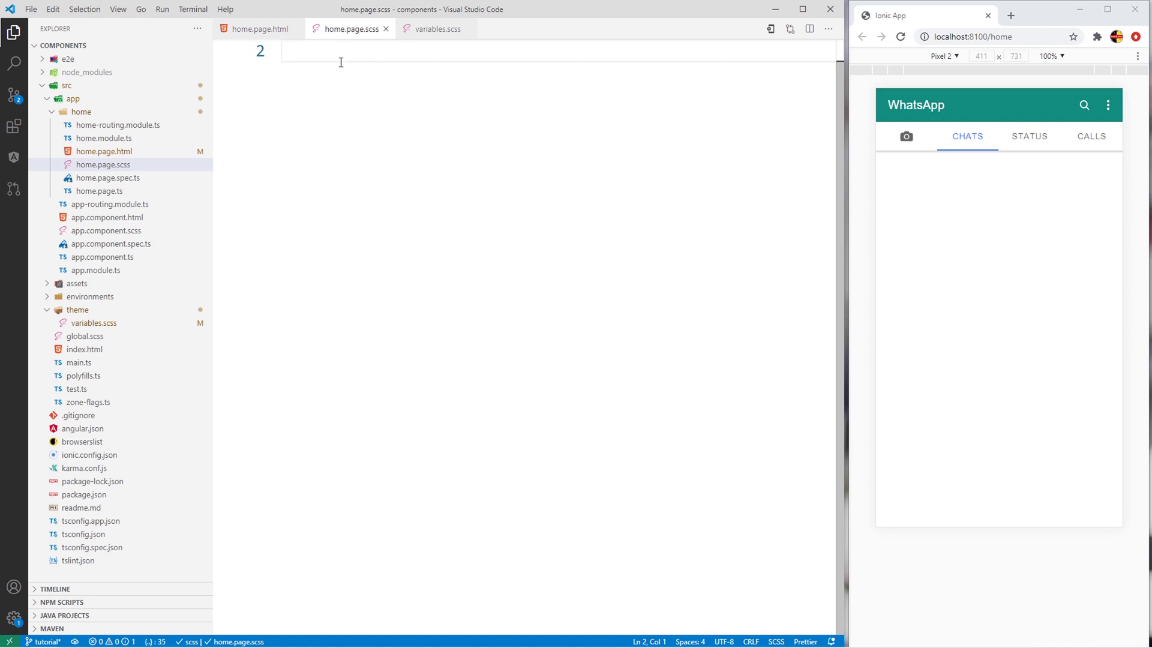
scroll(342, 90, "up", 1)
Add font-weight: 600 to an ion-title, ion-segment-button rule in home.page.scss and save
key("shift+Up")
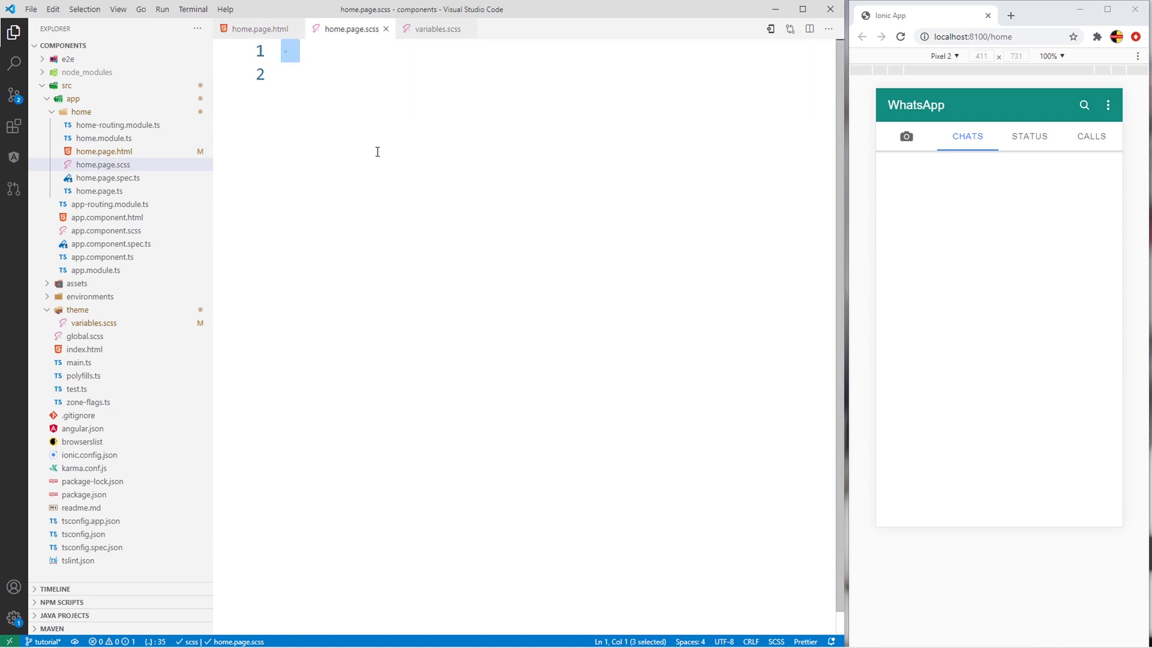
type("ion-title, ion-segment-button")
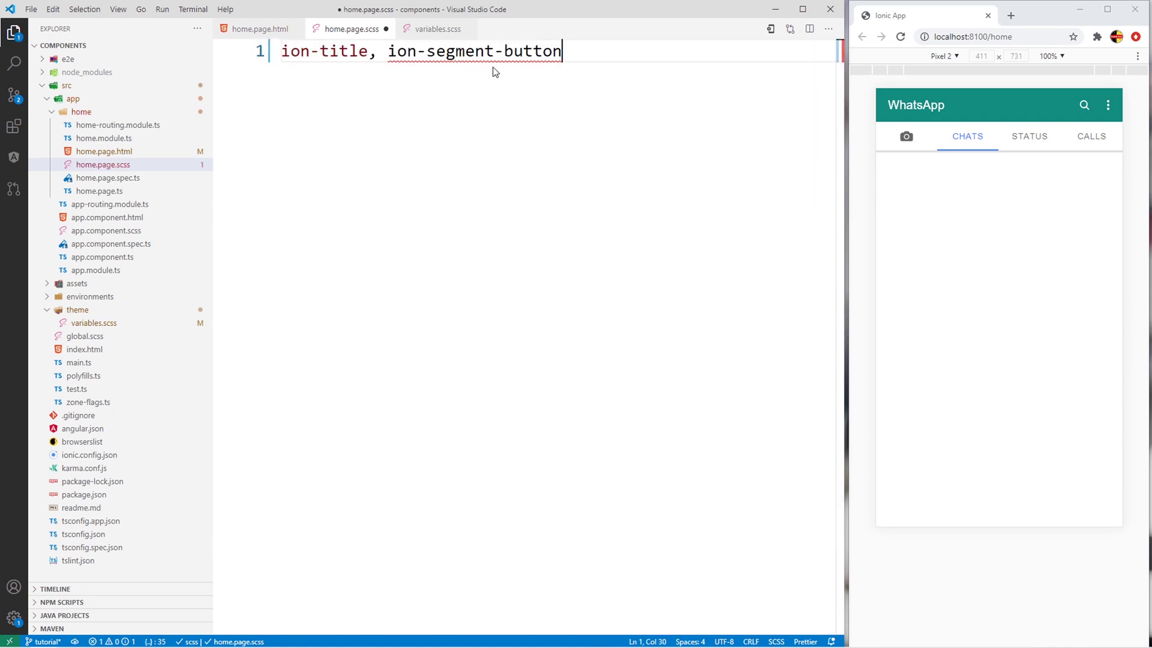
type("{")
key("Return")
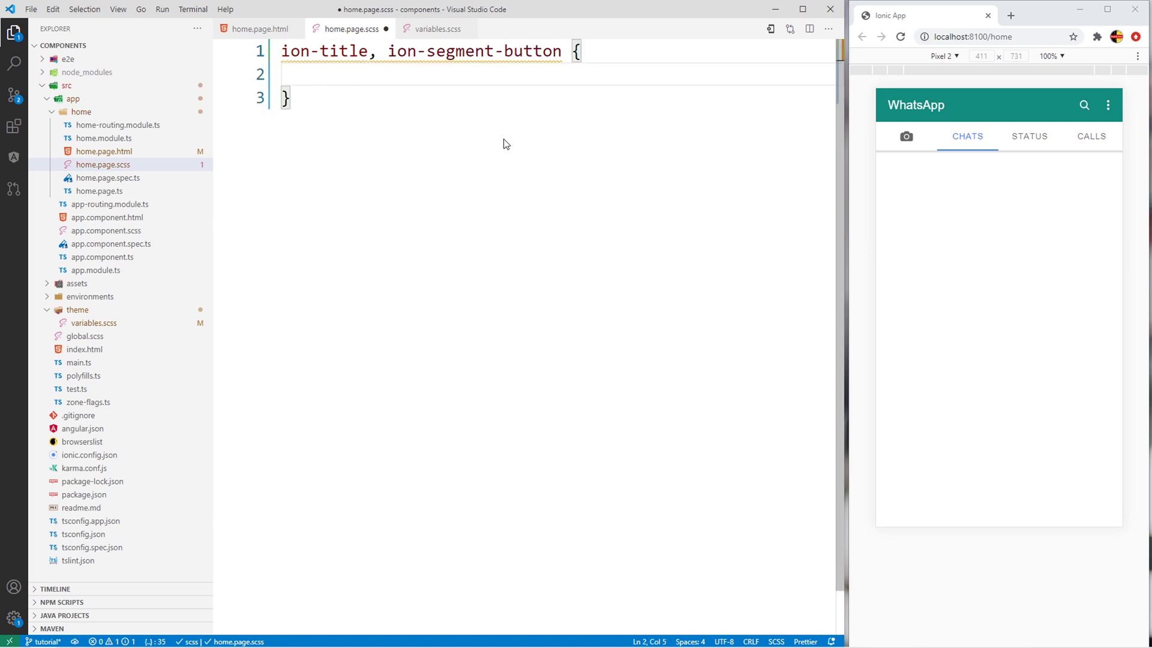
type("font")
key("Down")
key("Down")
key("Return")
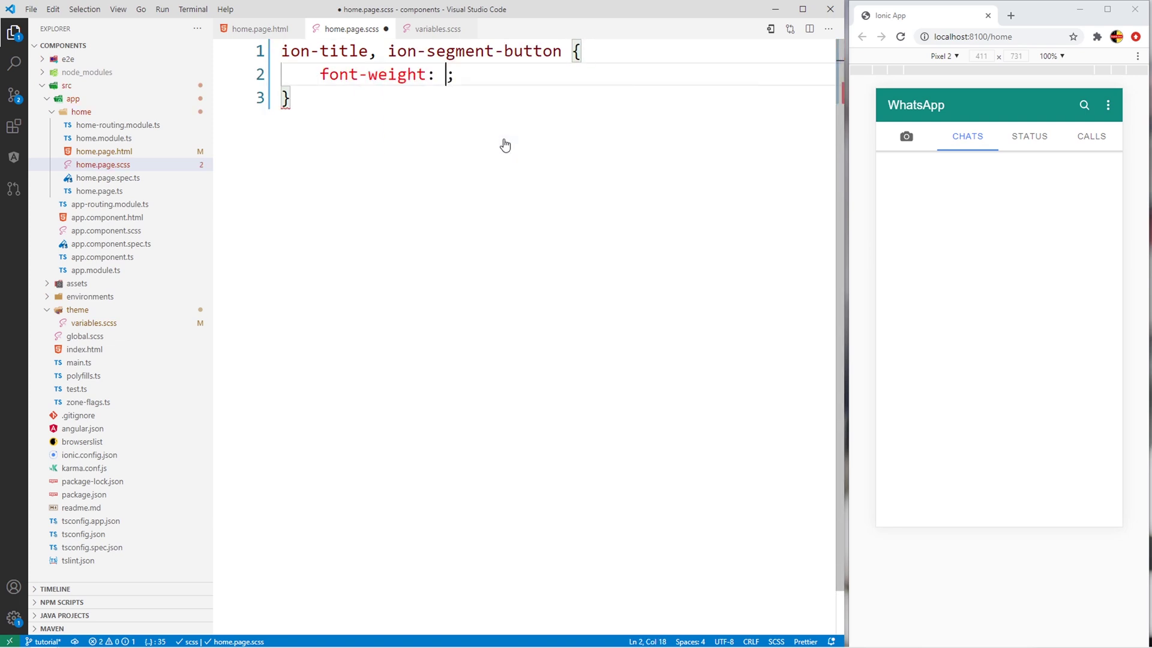
type("600")
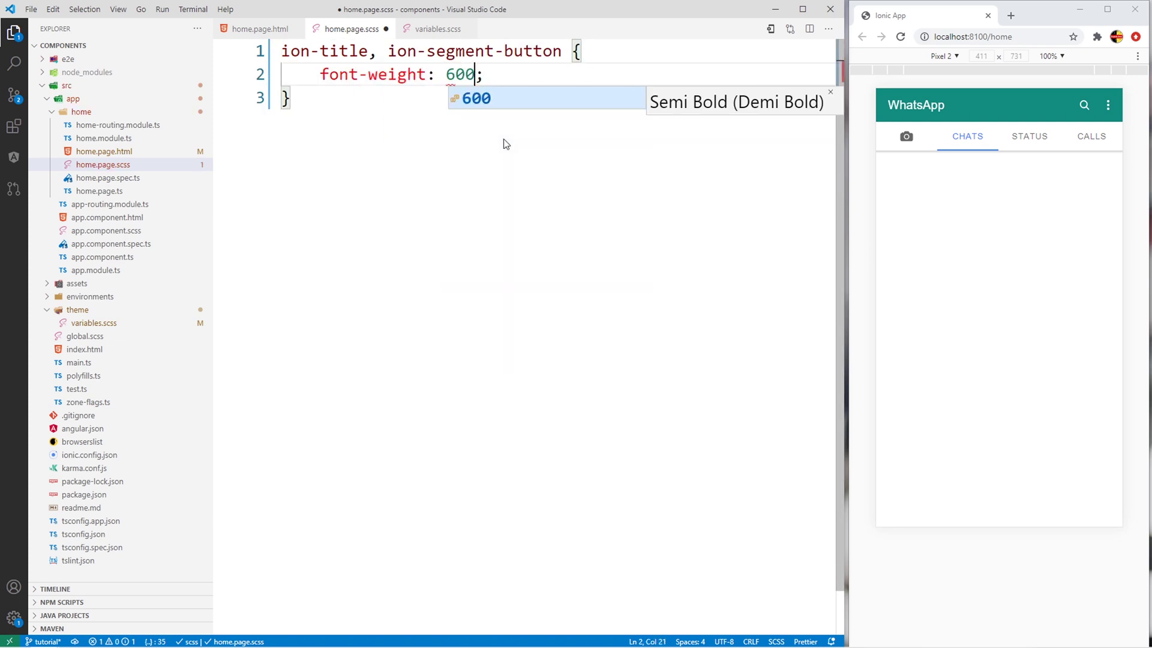
key("ctrl+s")
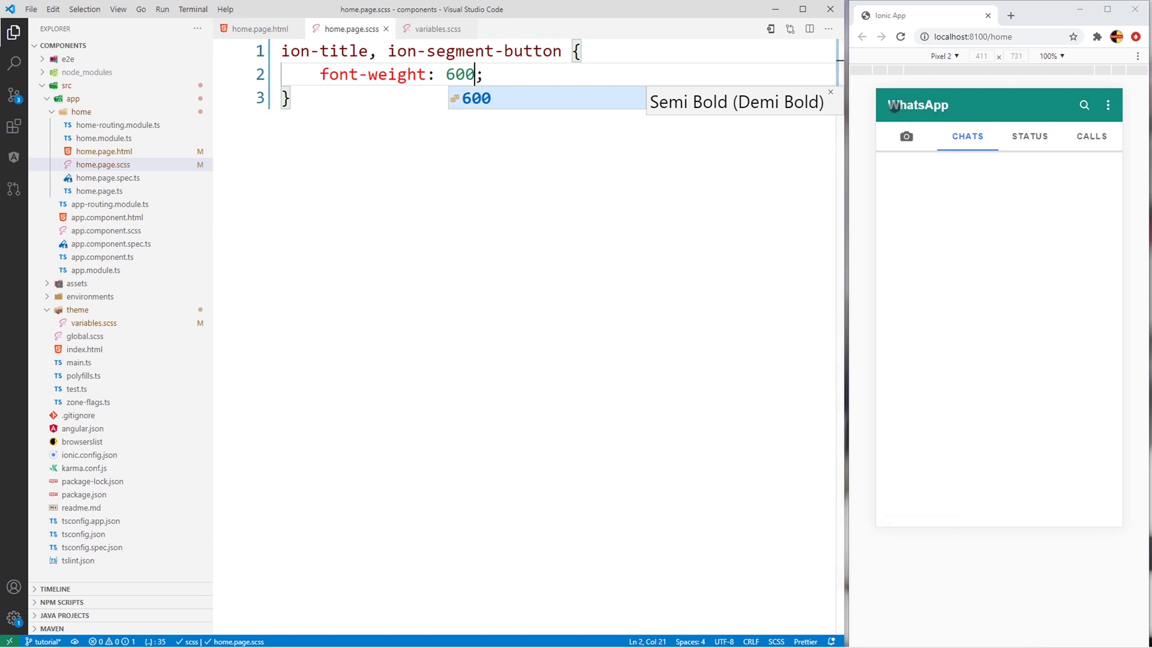
left_click(380, 180)
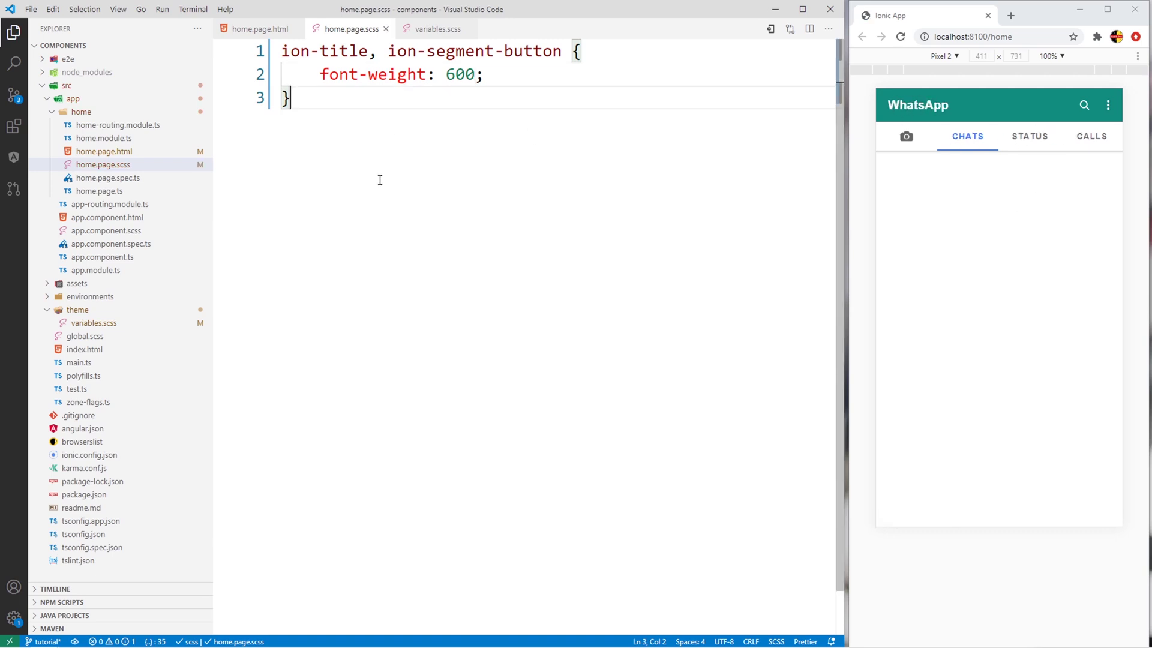
key("Return")
key("Return")
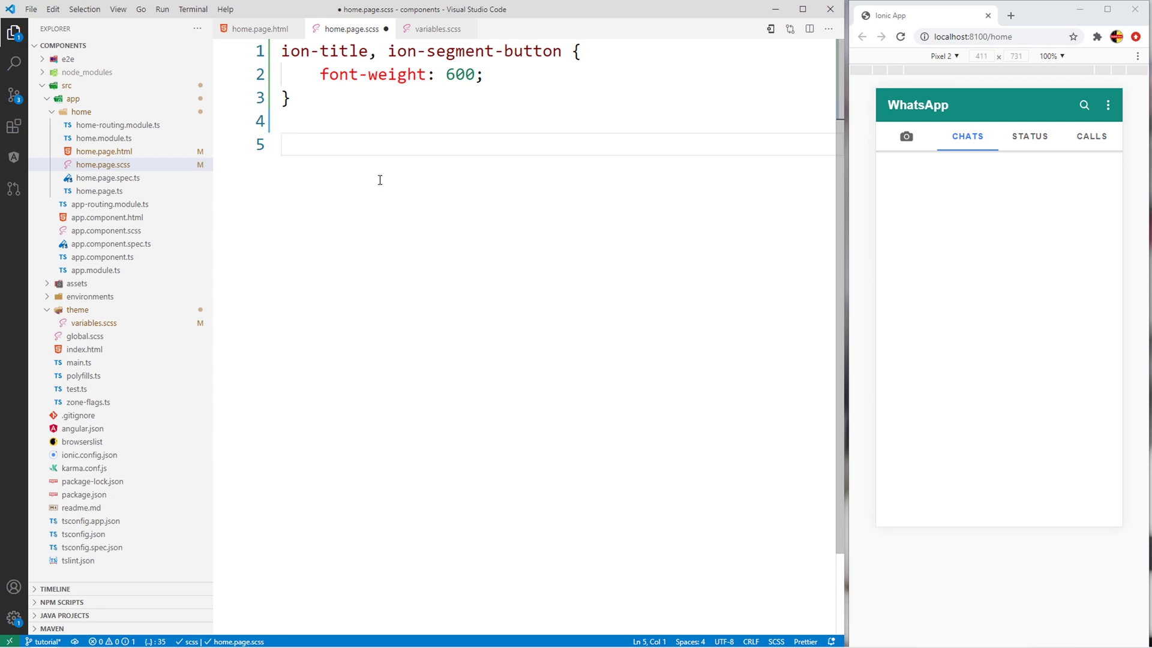
type("ion-seg")
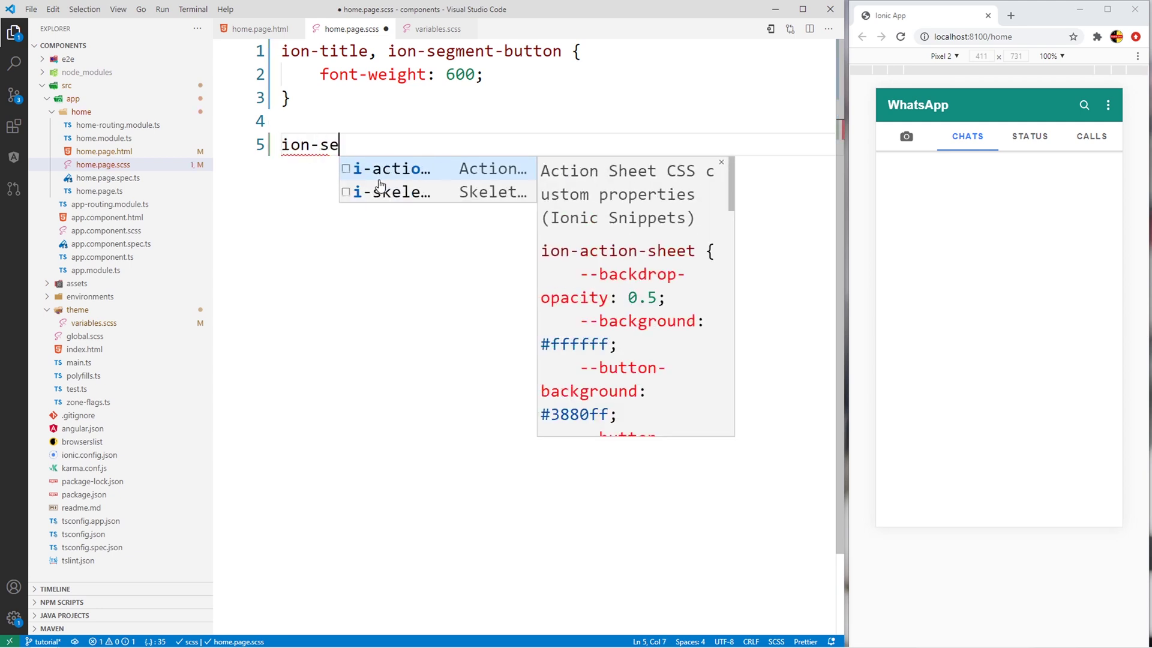
type("ment {")
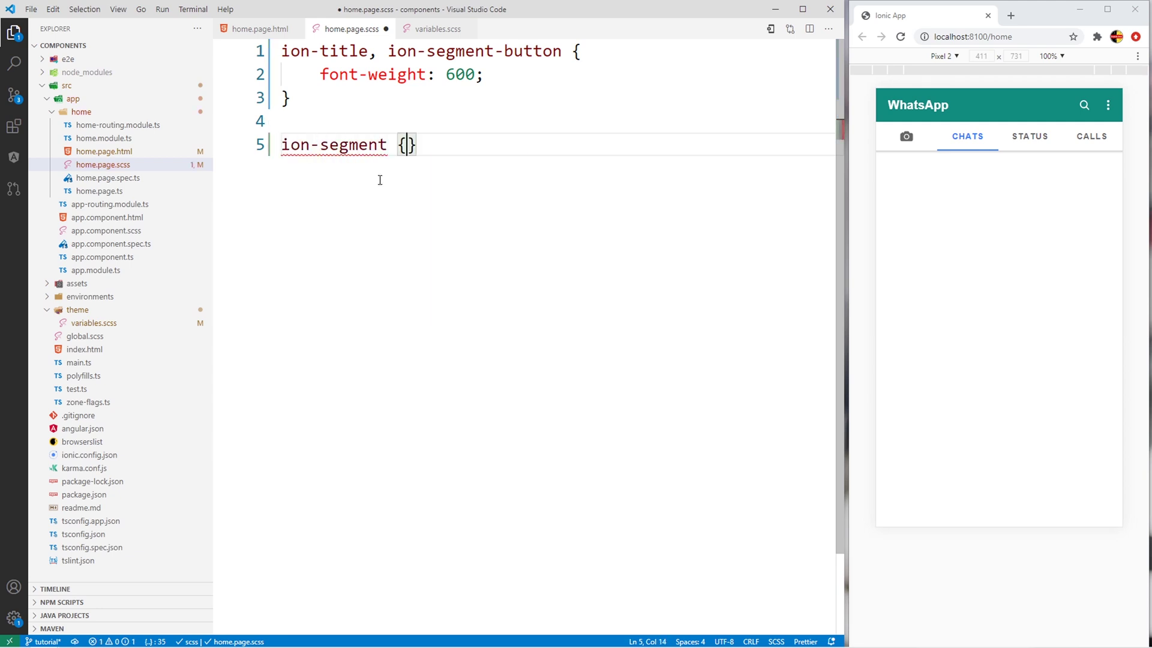
Set the ion-segment background to #128c7e, copied from variables.scss, and save
key("Return")
type("--backg")
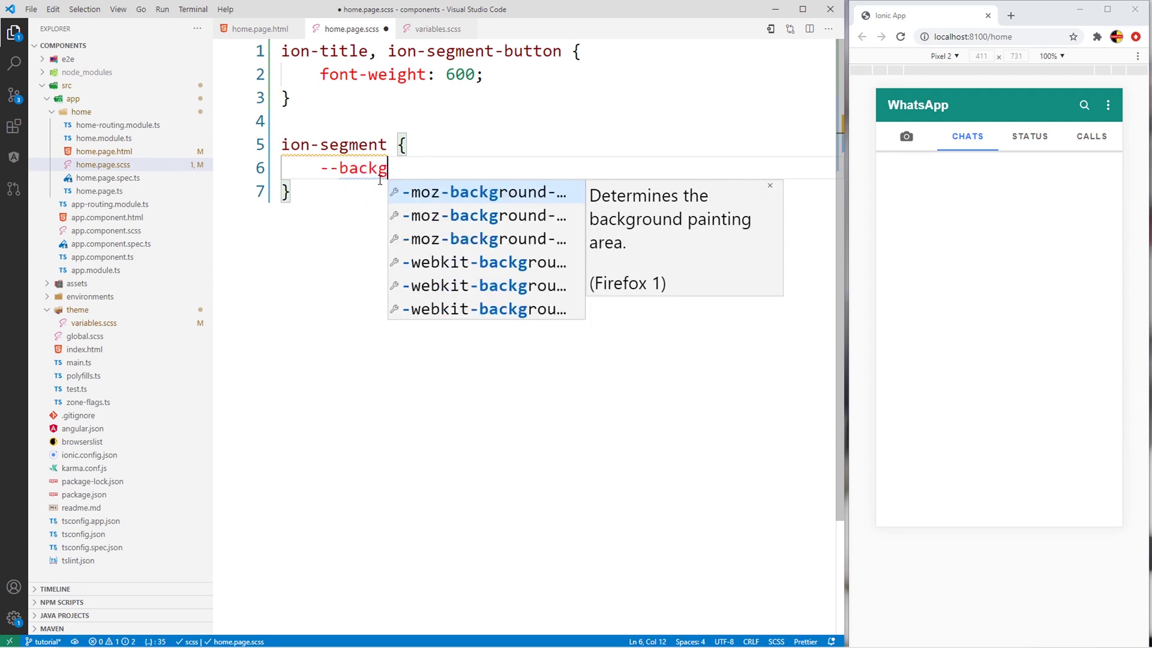
type("round:")
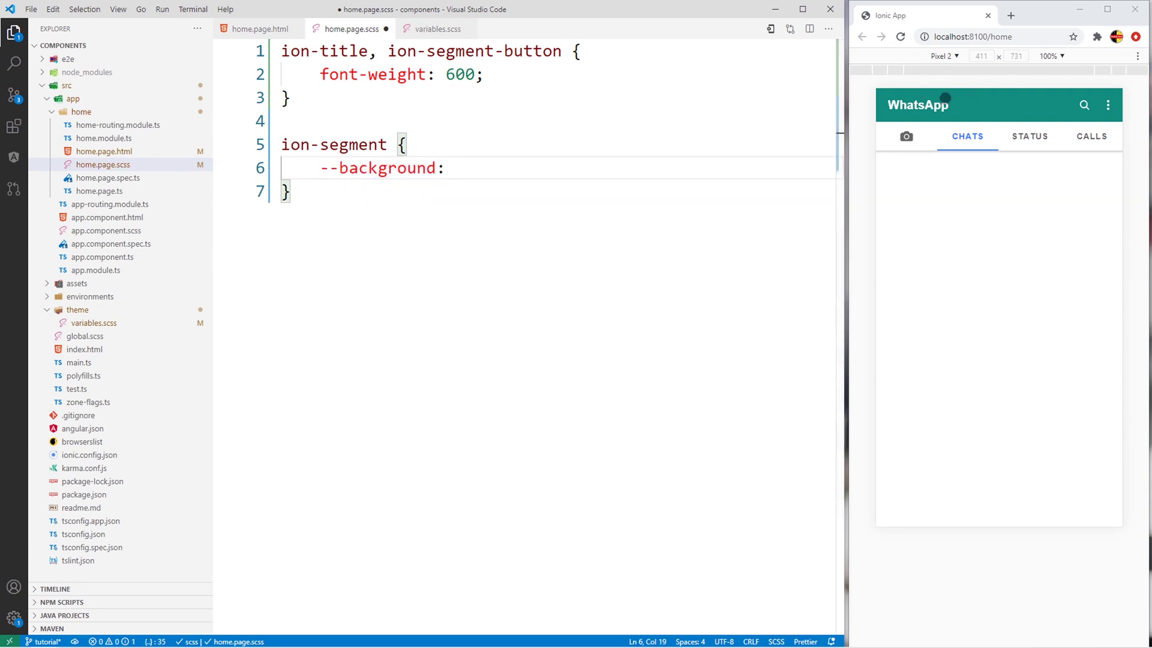
left_click(437, 29)
mouse_move(559, 303)
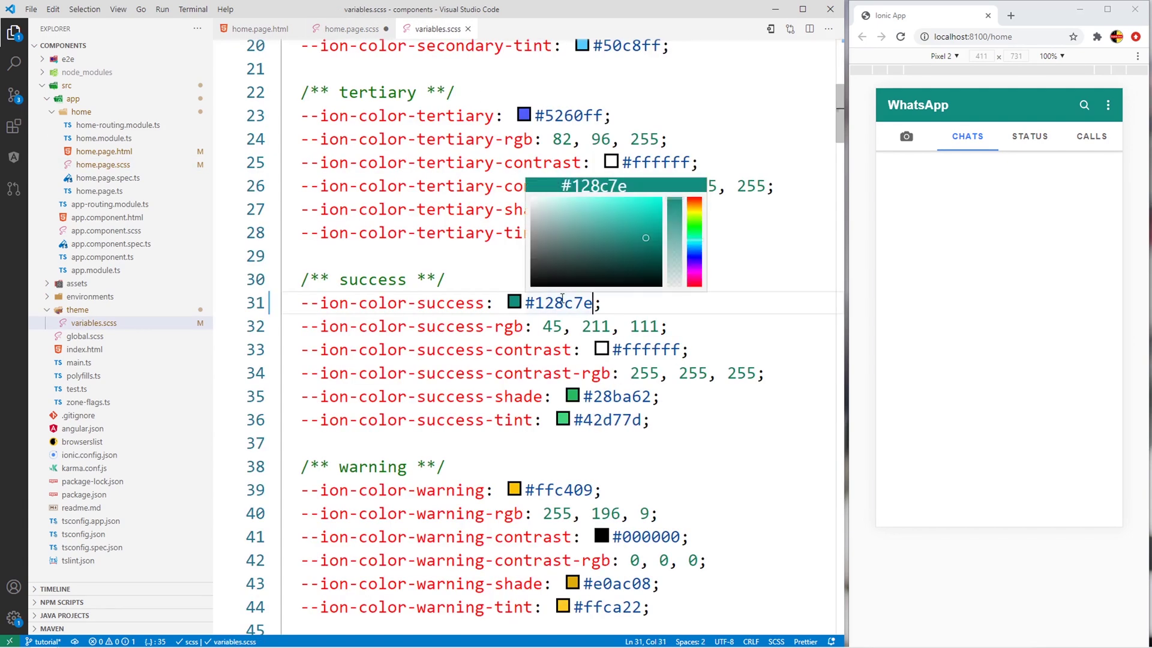
left_click_drag(496, 304, 596, 304)
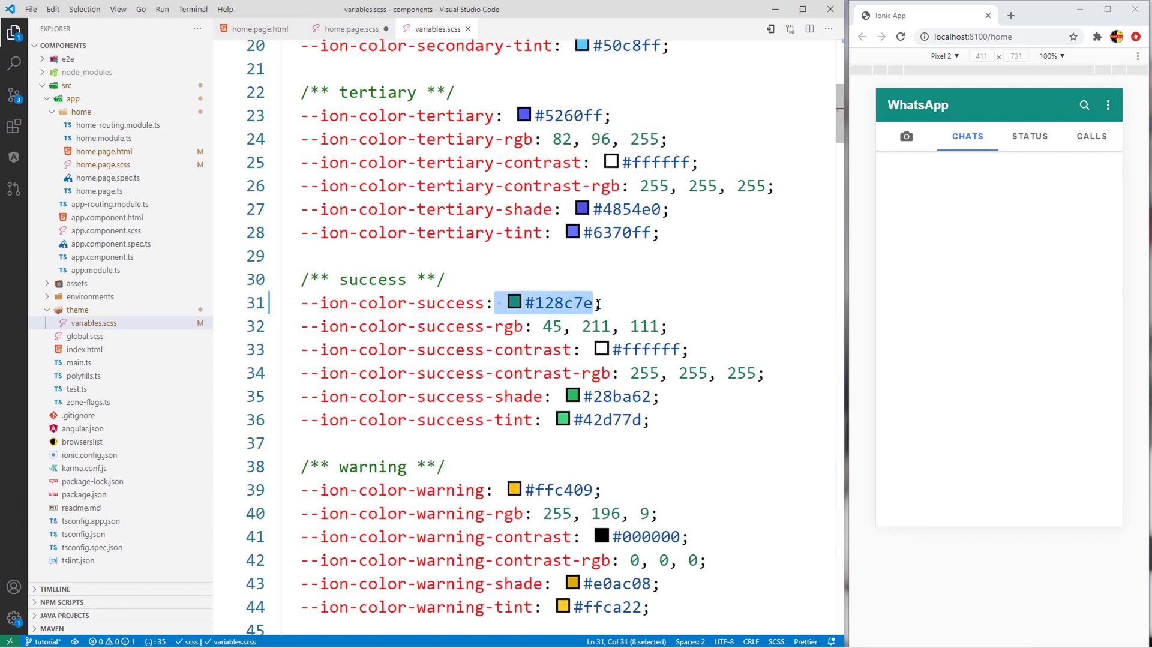
key("ctrl+c")
left_click(351, 29)
key("ctrl+v")
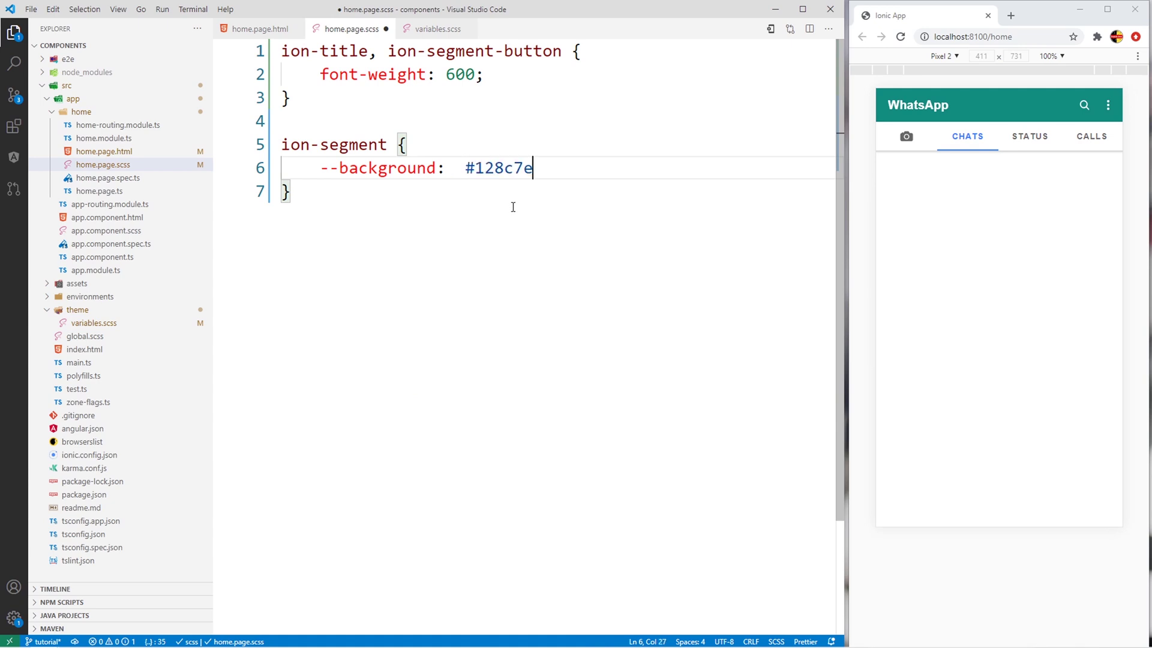
type(";")
key("Return")
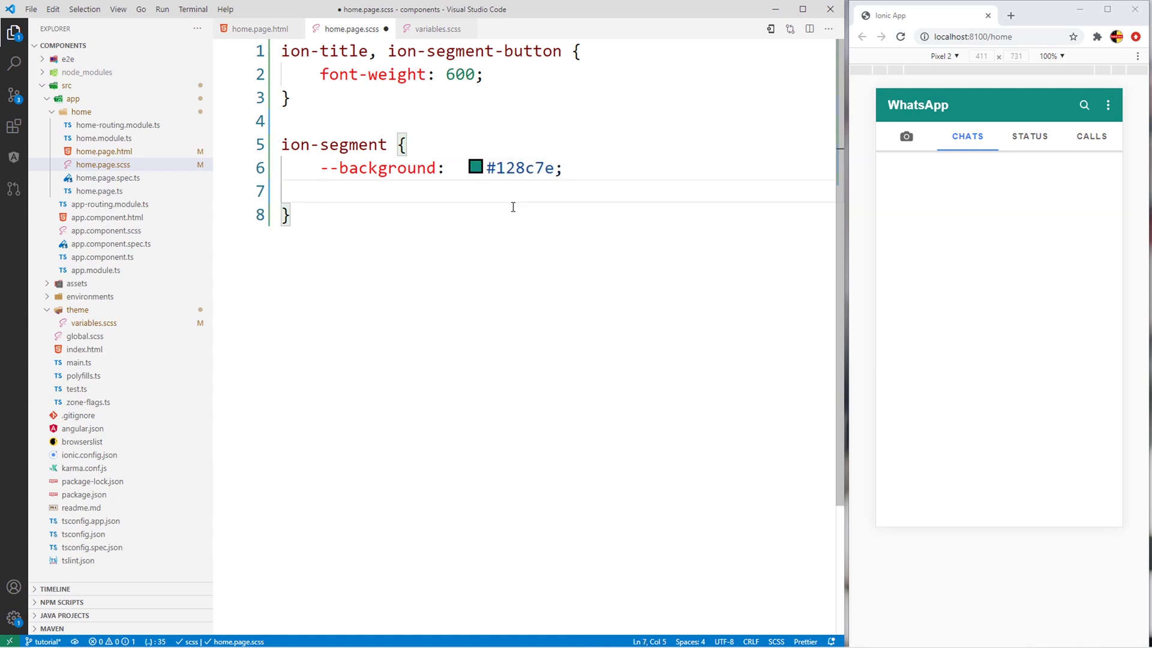
key("ctrl+s")
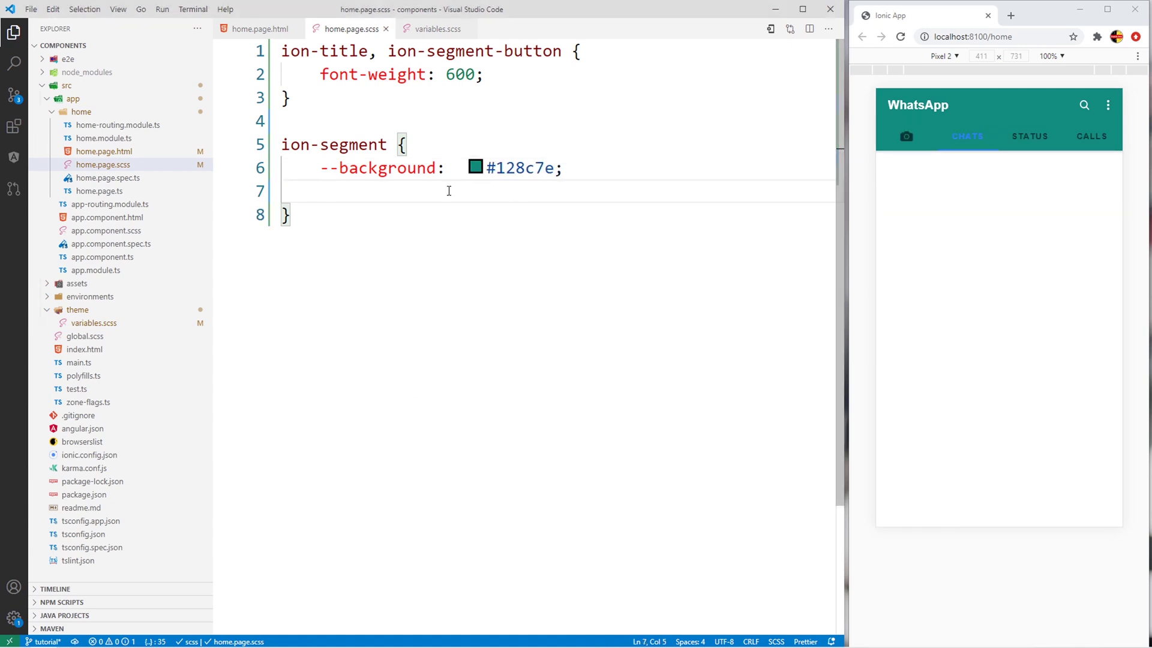
type("ion-segment-button {")
Nest a segment-button rule with colour #87c5be and checked colour #FFFFFF, then test the tabs
key("Return")
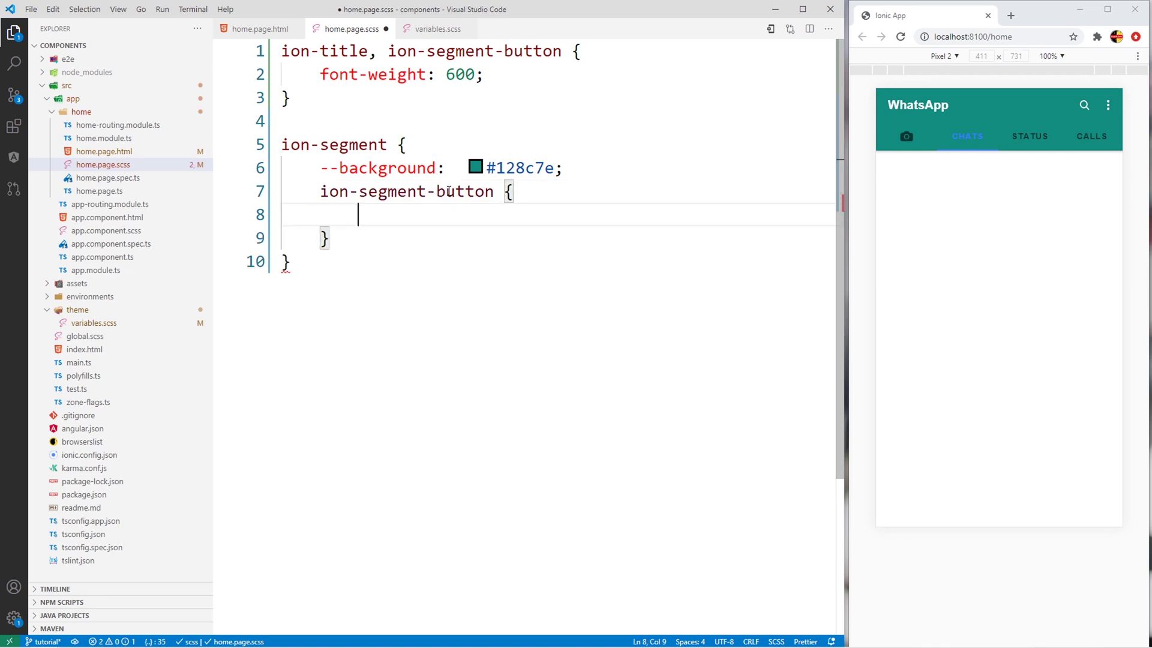
type("--color: #87c5be;")
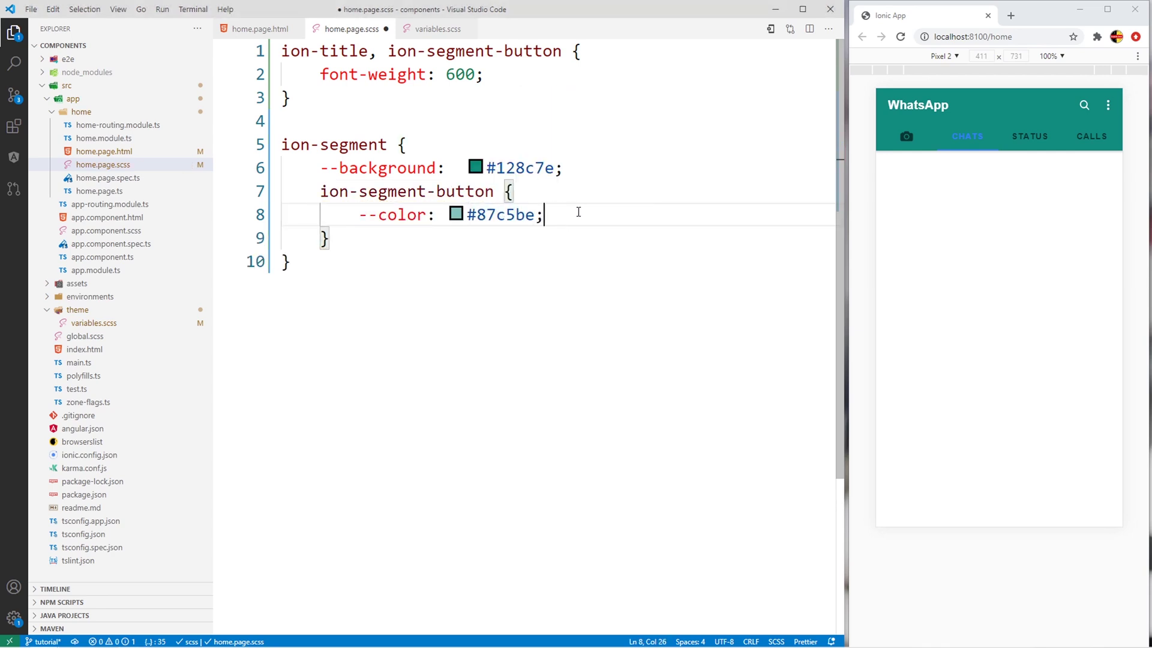
key("ctrl+s")
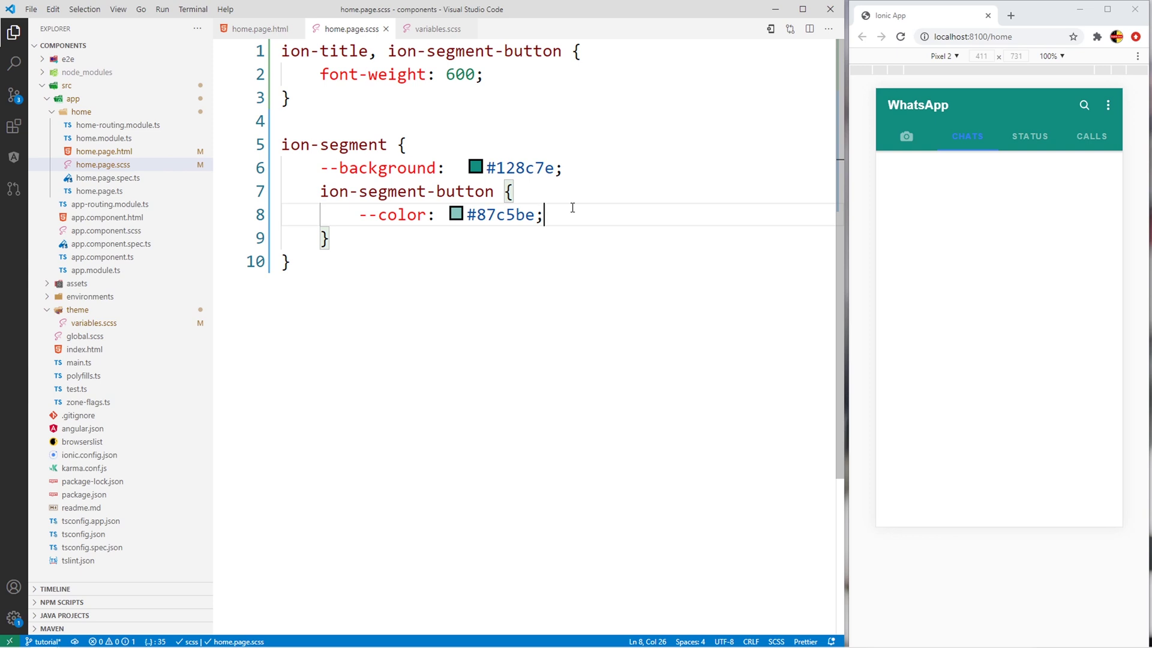
key("Return")
type("--color-checked: #FFFFFF;")
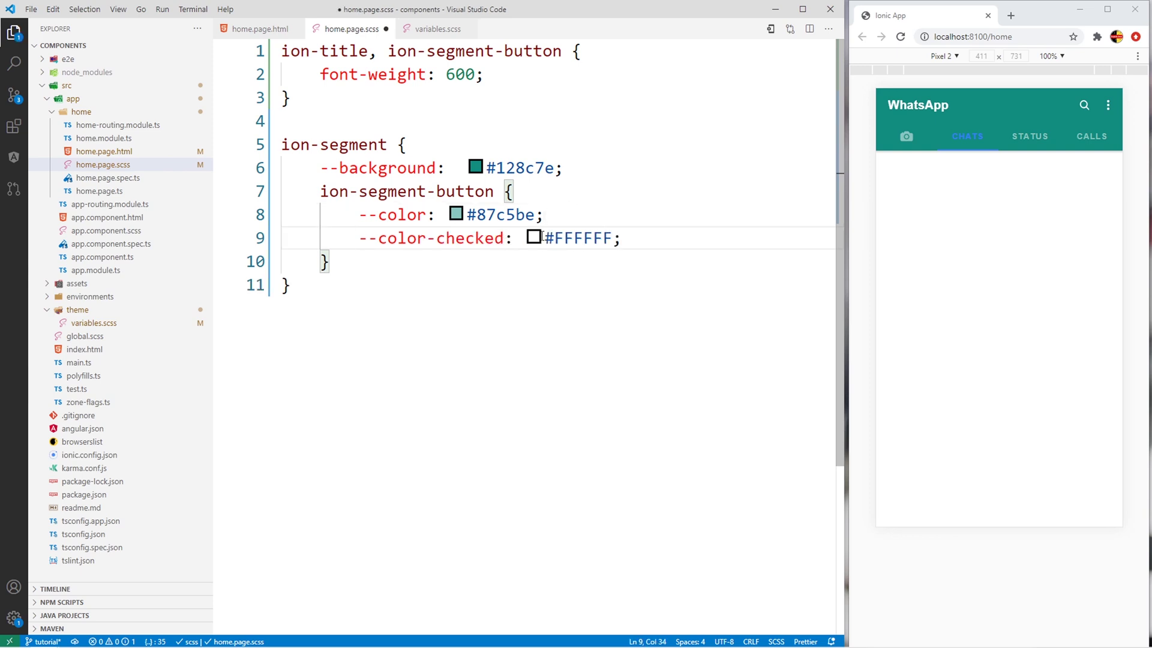
double_click(577, 239)
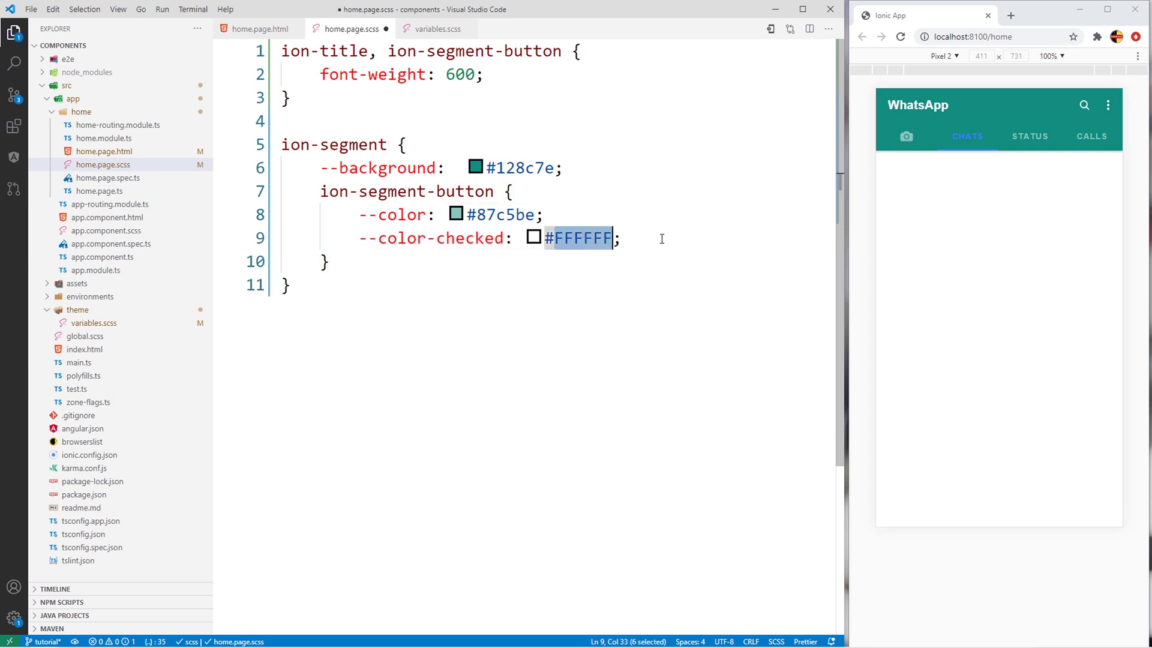
key("ctrl+s")
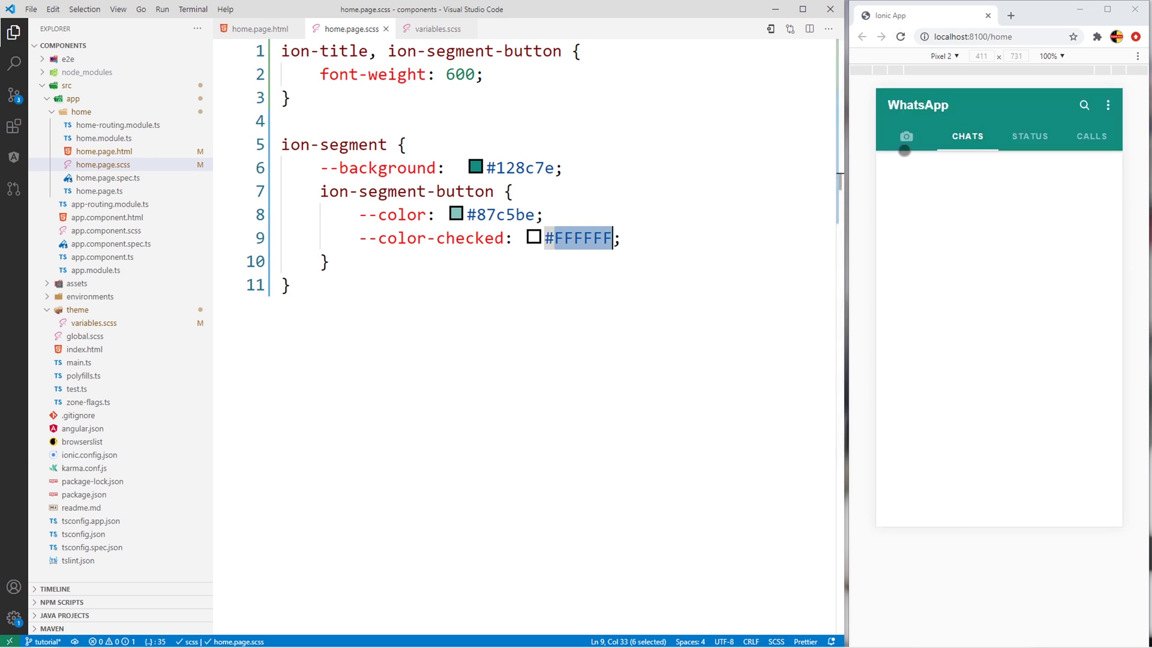
left_click(907, 137)
left_click(967, 136)
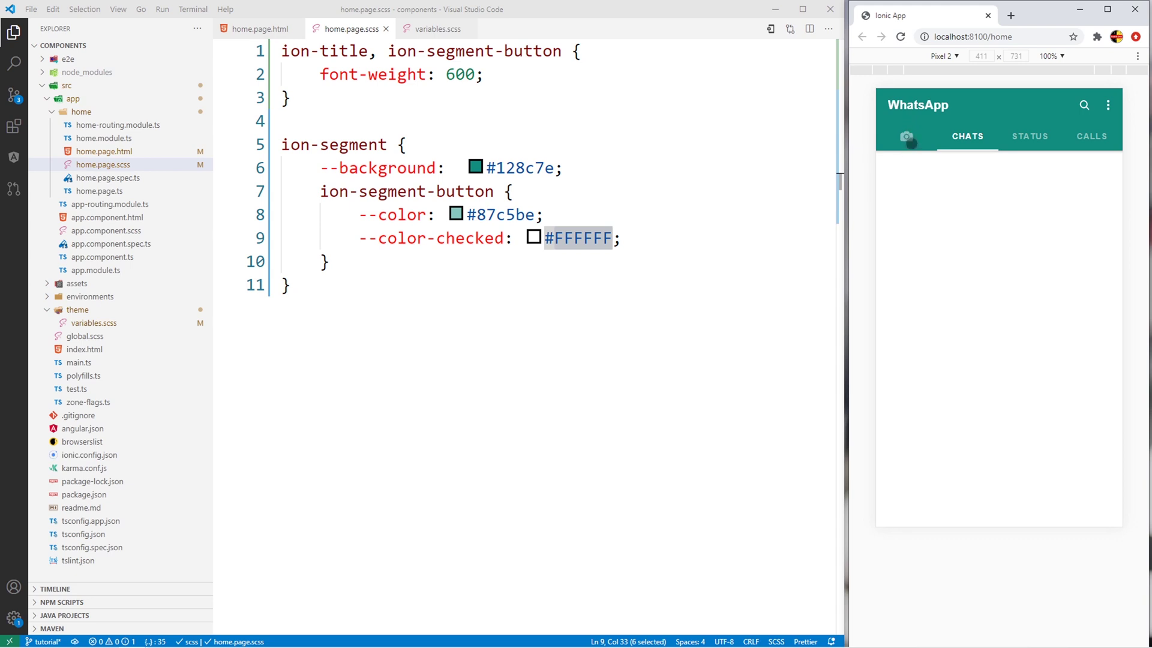
left_click(370, 264)
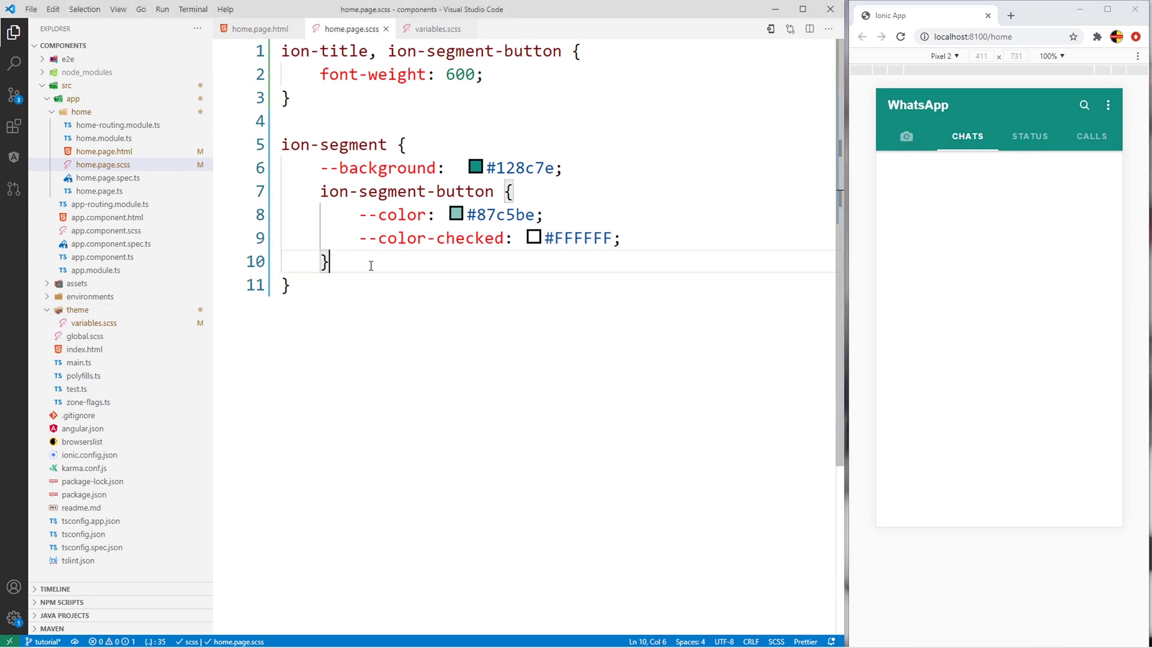
Add an ion-segment-button:first-of-type rule with zero side padding and min-width 16px, and save
key("Return")
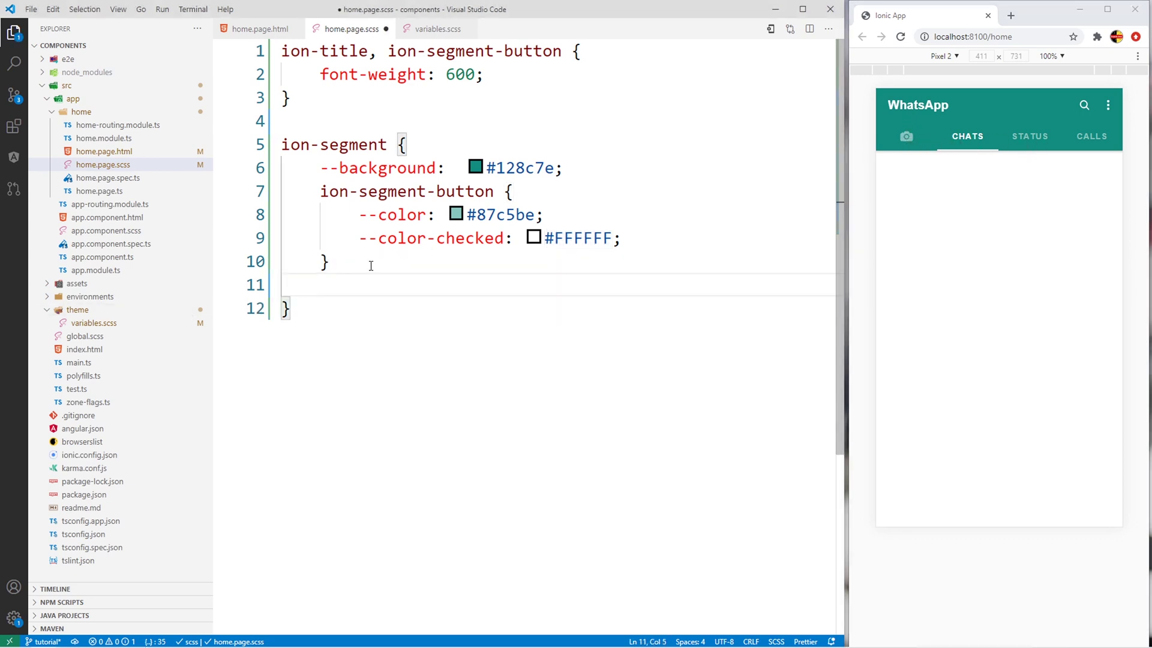
type("ion-segment-button:first-of-")
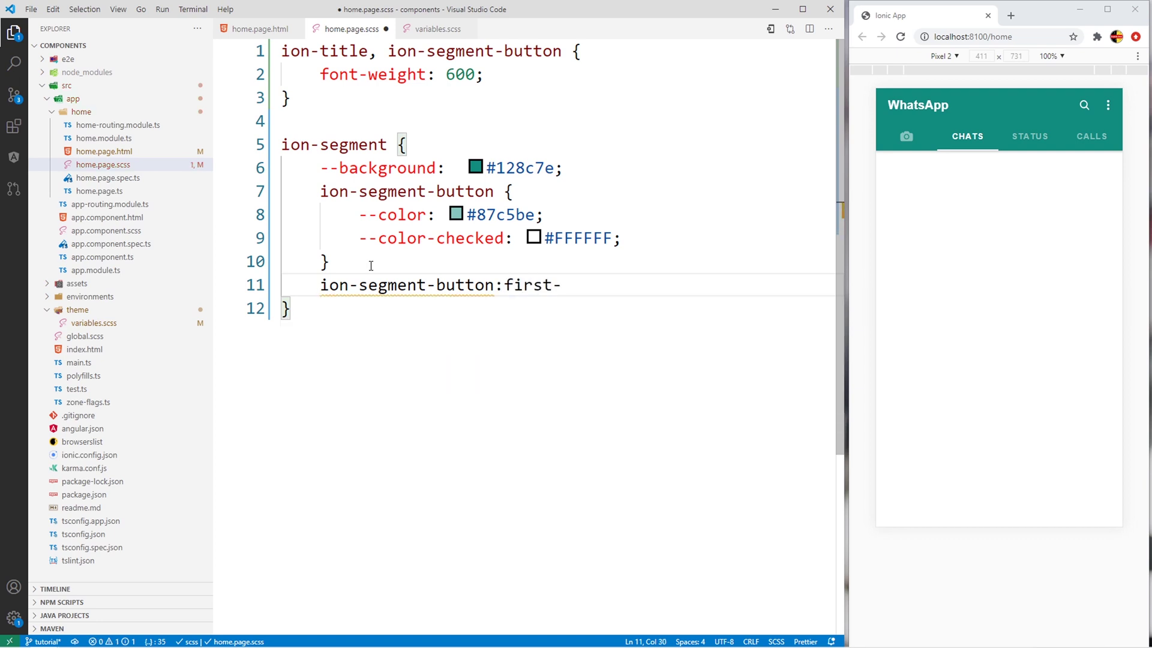
type("ty")
type("pe {")
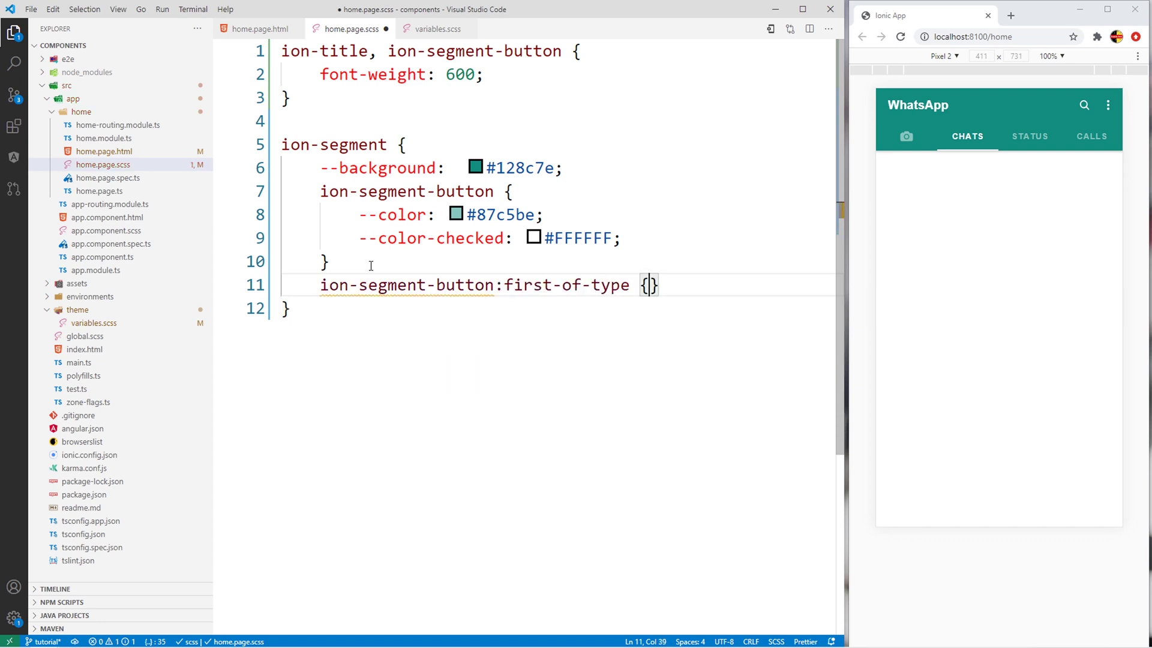
key("Return")
type("--")
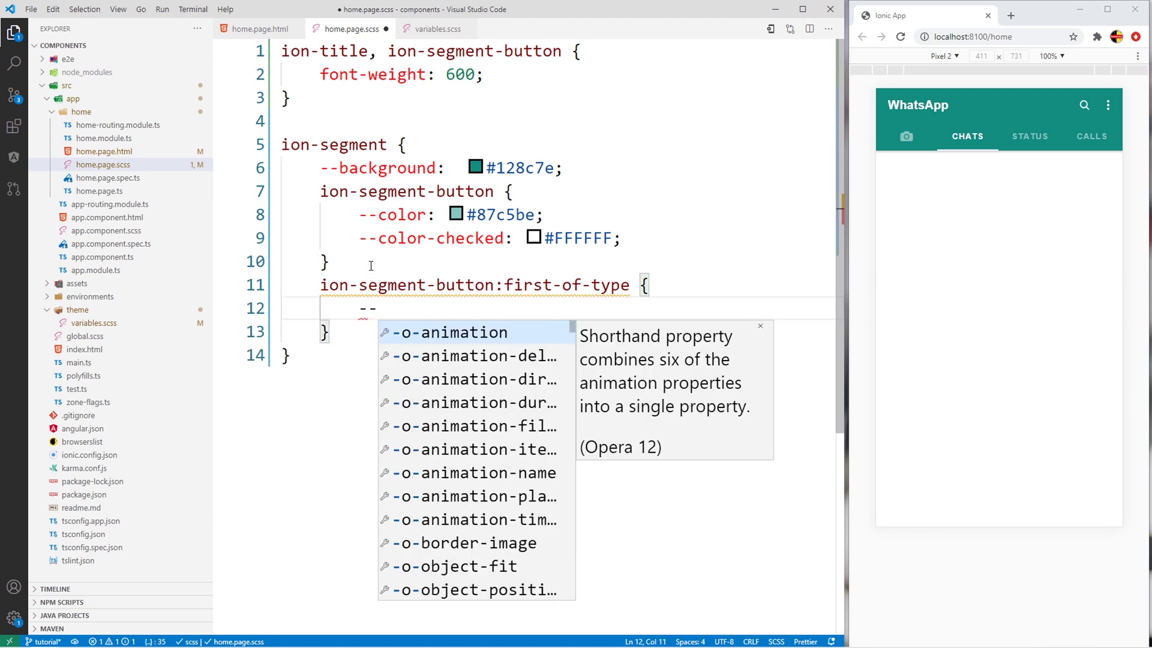
type("padding-")
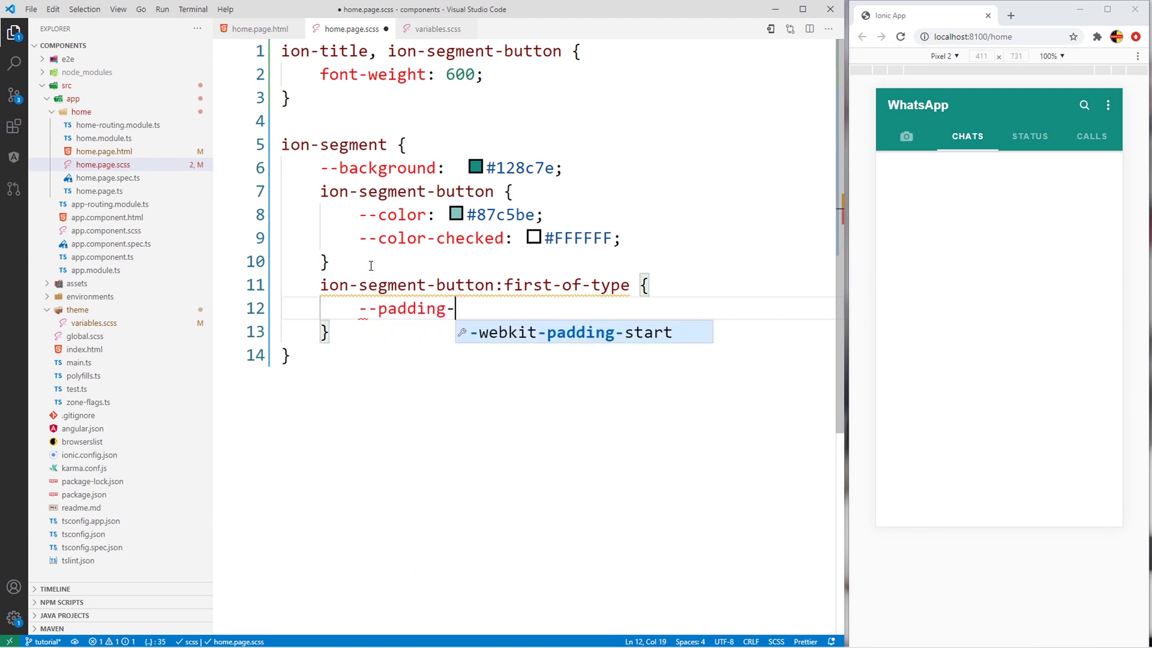
type("end: 0;")
key("Return")
type("--")
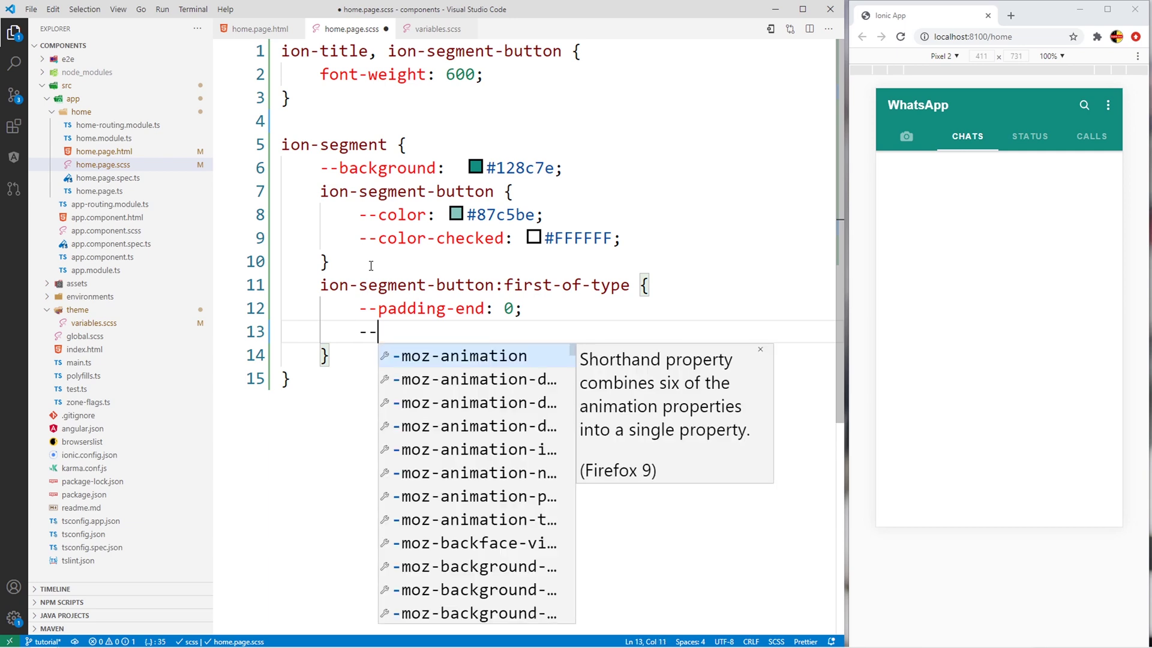
type("padd")
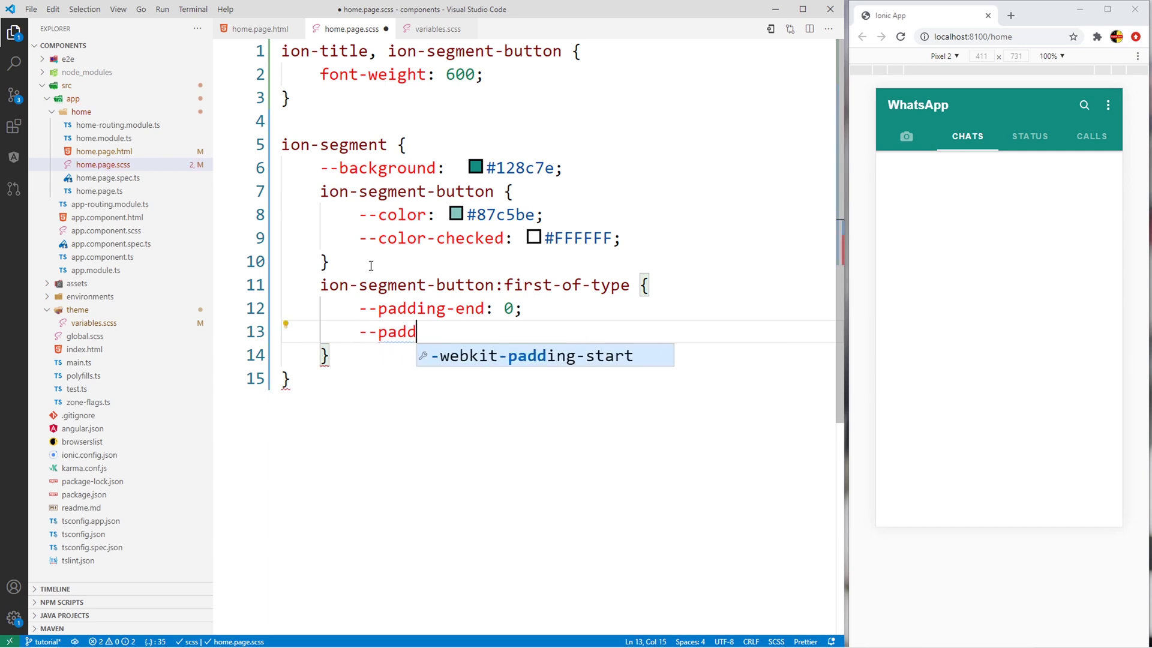
type("ing-start: 0;")
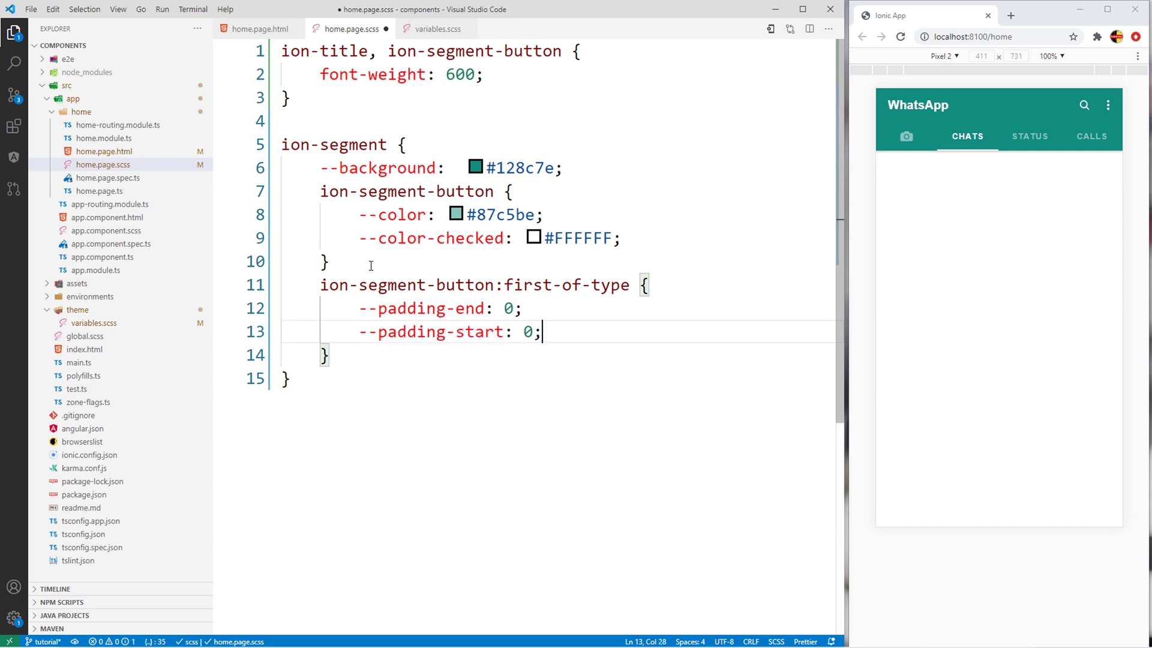
key("Return")
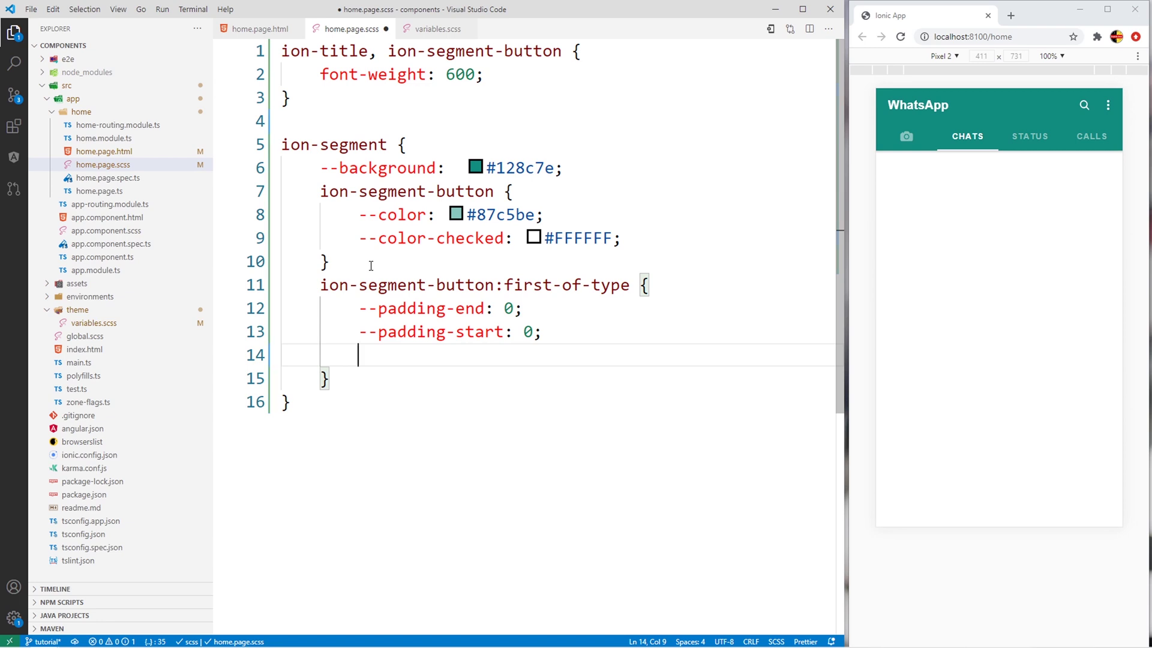
type("min-wid")
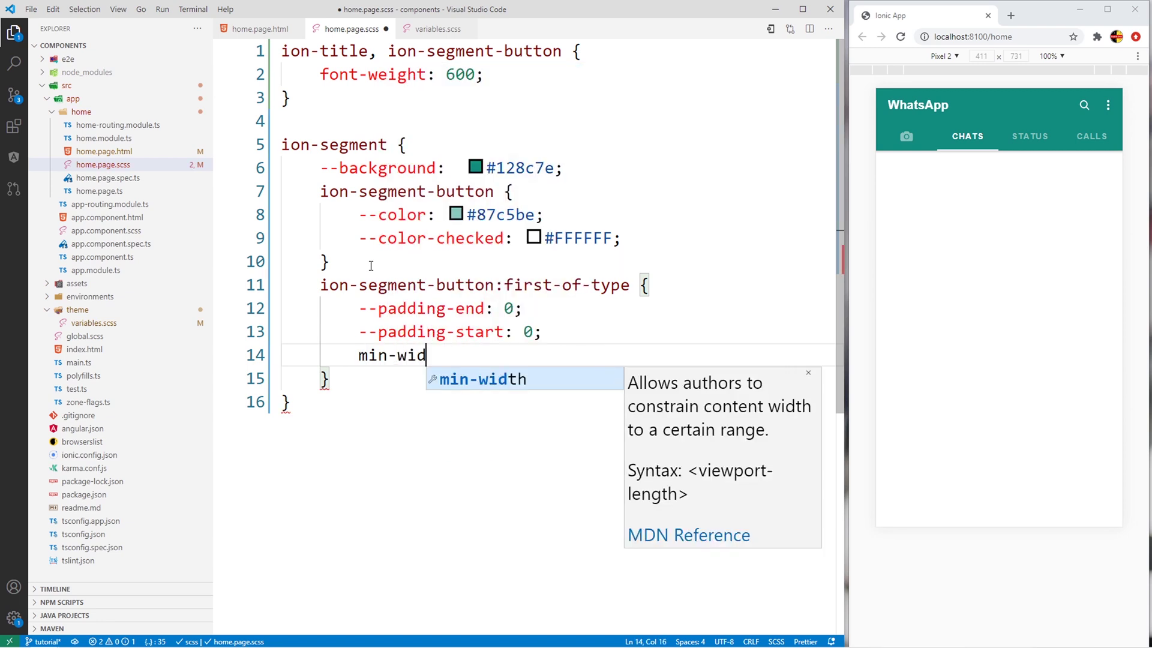
type("th: ")
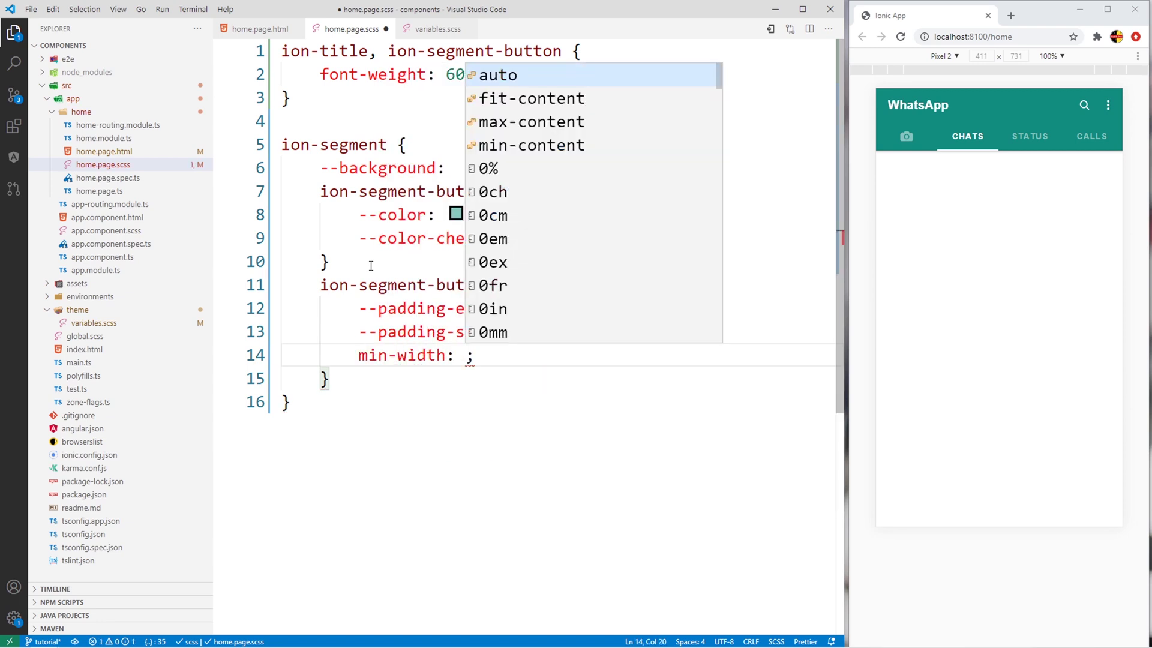
type("16px")
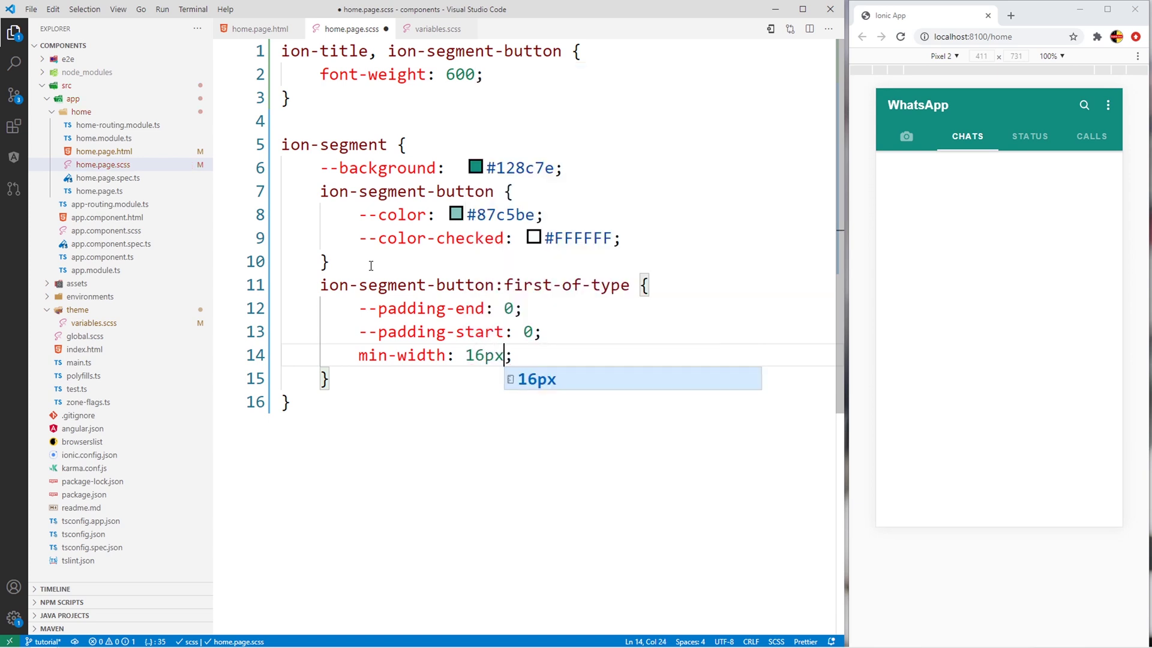
type(";")
key("ctrl+s")
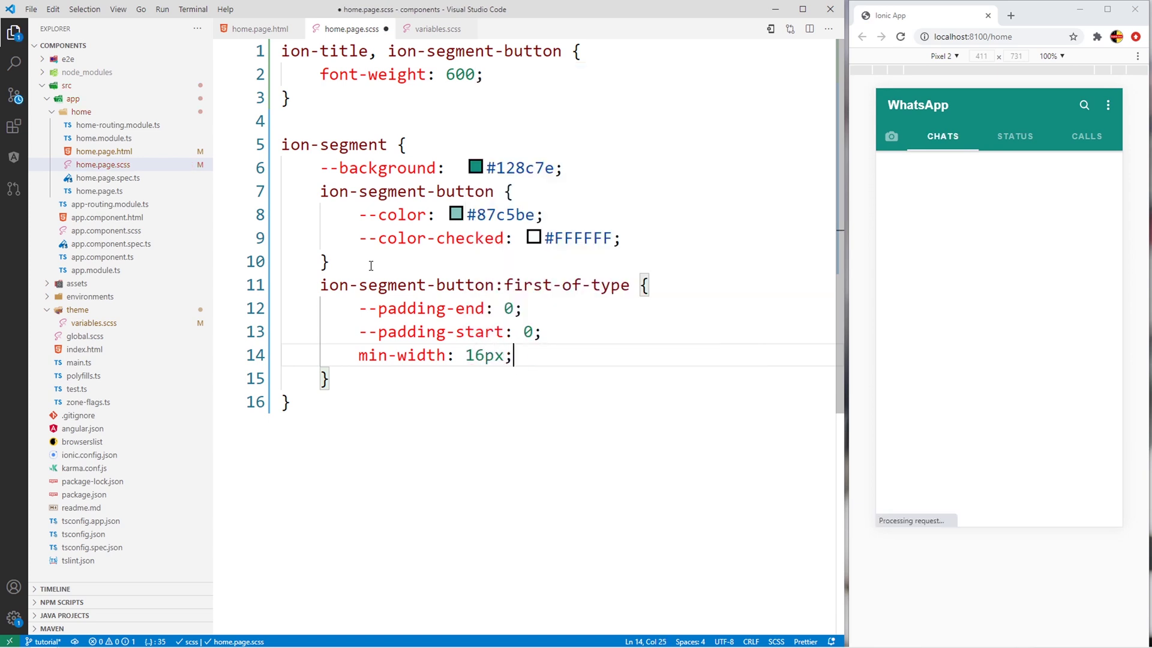
key("BackSpace")
key("ctrl+s")
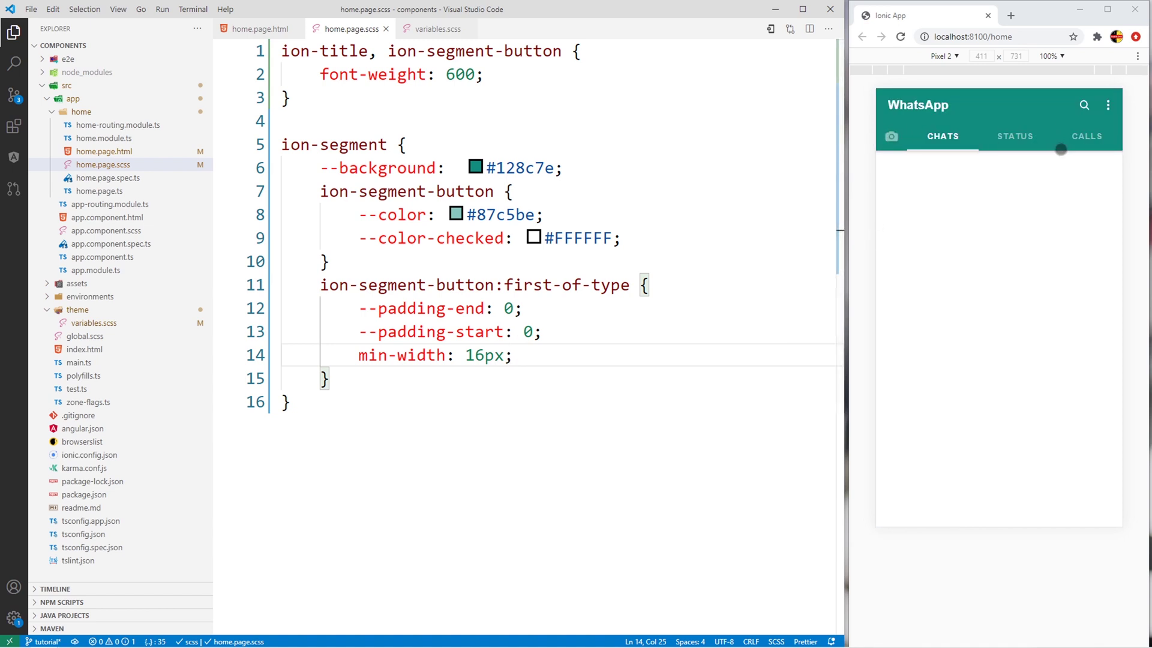
Switch between the STATUS, CALLS, camera and CHATS tabs in the preview to check the narrower camera tab
left_click(1018, 136)
left_click(1075, 143)
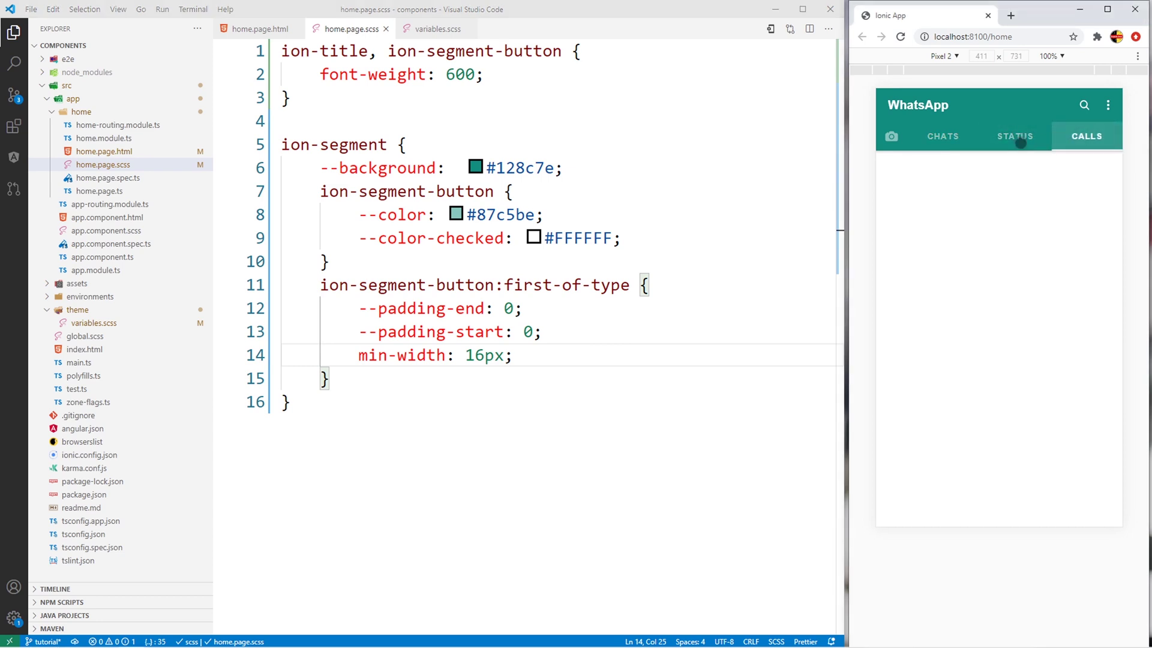
left_click(1015, 137)
left_click(942, 136)
left_click(890, 136)
left_click(942, 136)
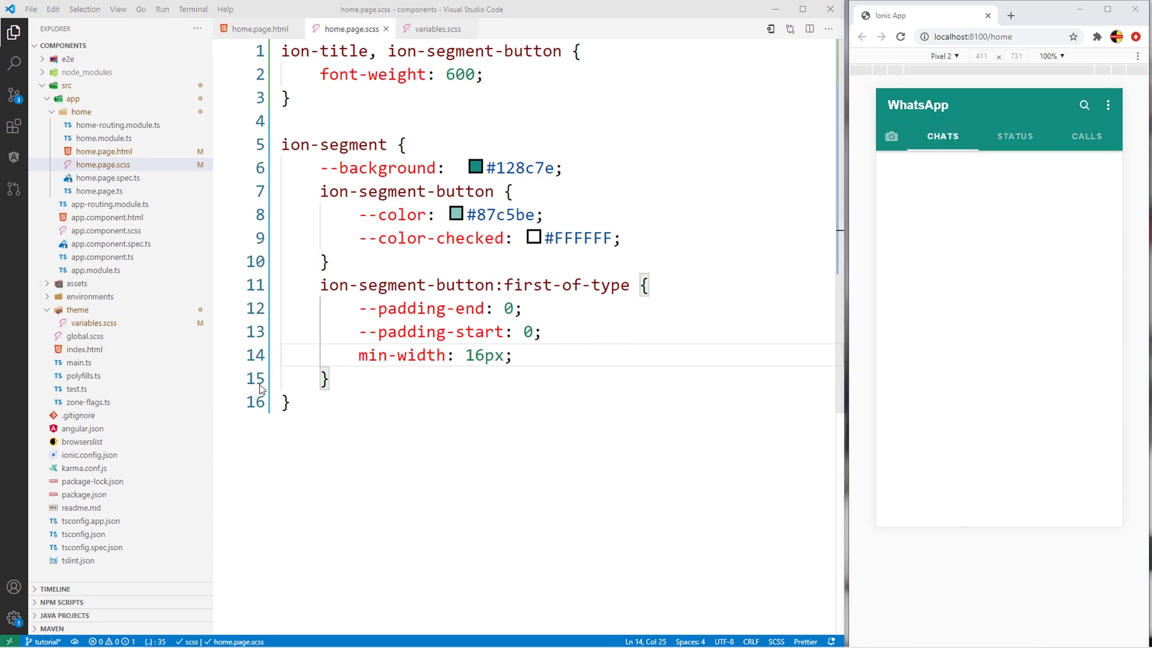
left_click(260, 29)
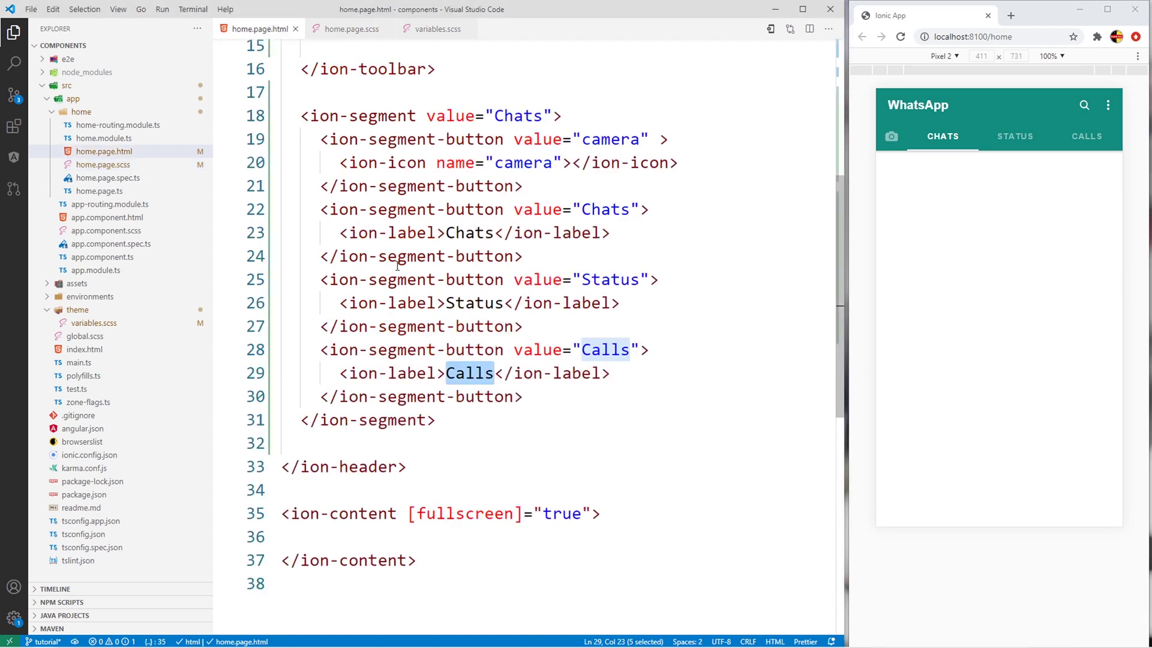
scroll(397, 266, "down", 2)
scroll(397, 266, "down", 1)
Paste an ion-fab block with a chatbox-ellipses button into ion-content and save
left_click(629, 367)
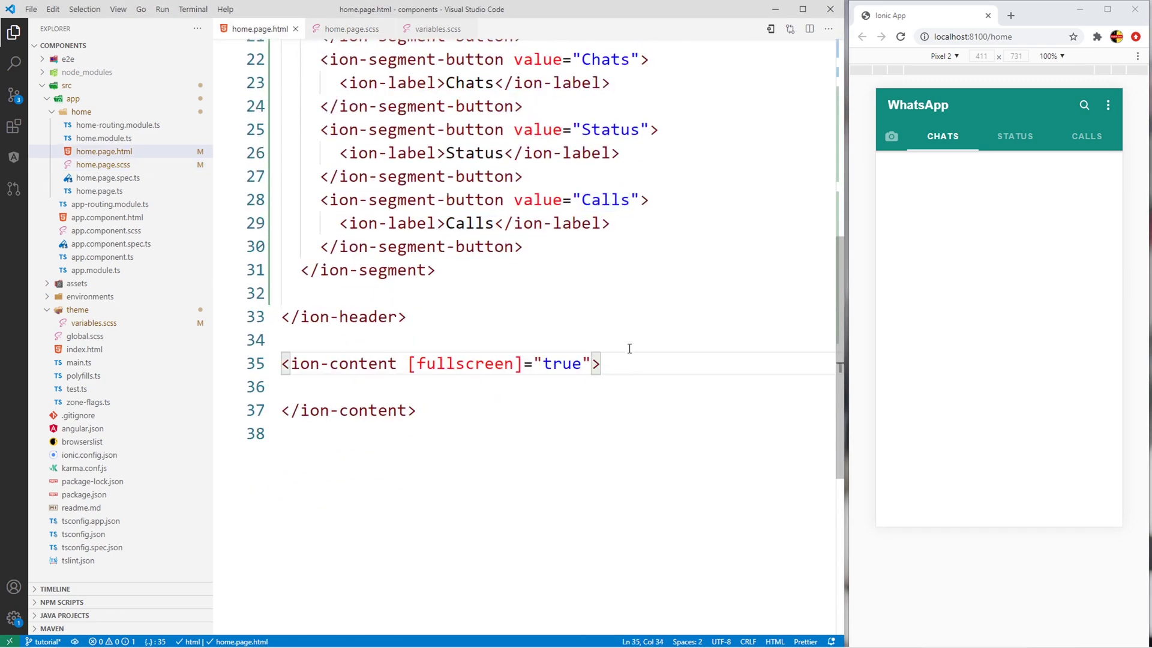
key("Return")
key("Return")
key("ctrl+v")
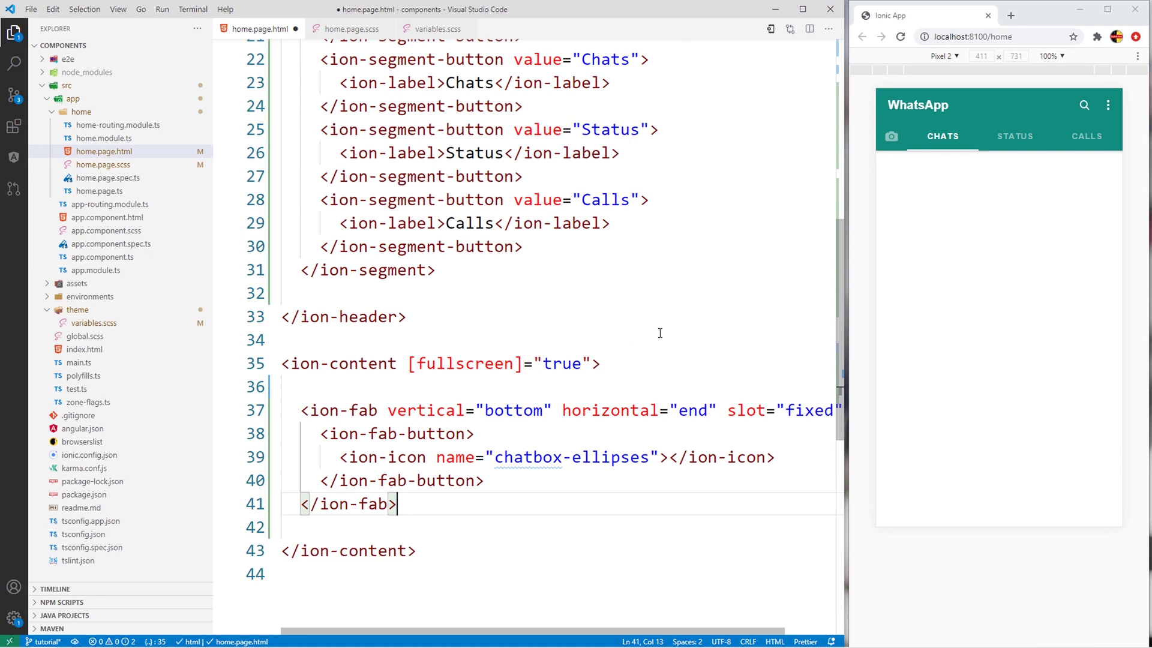
key("ctrl+s")
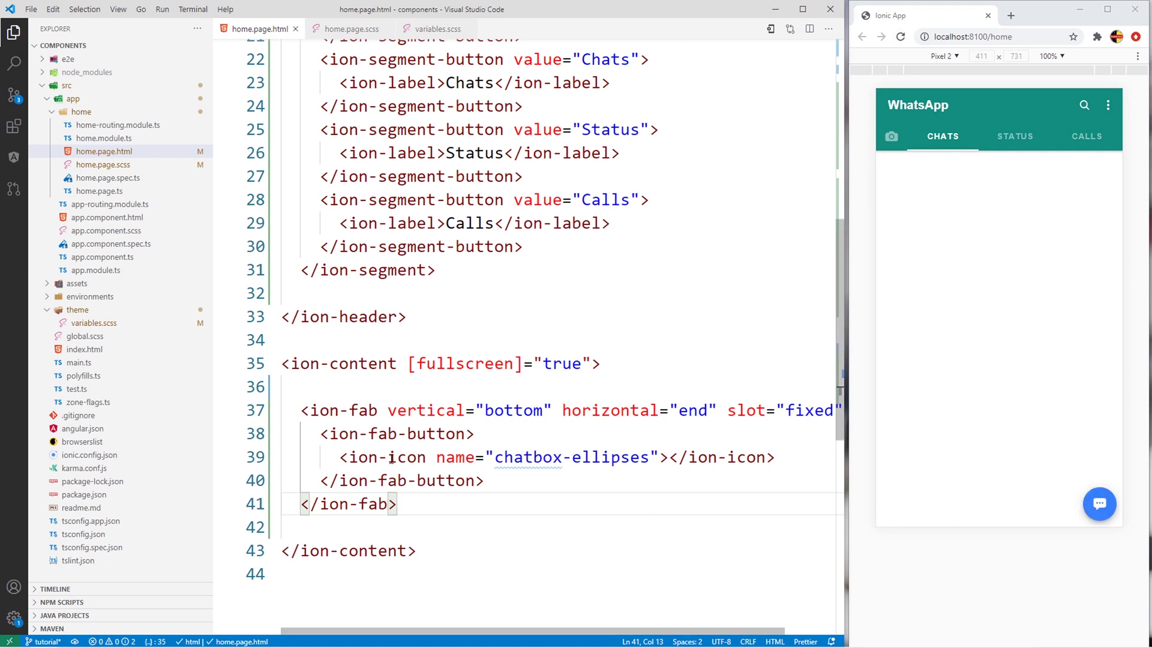
scroll(484, 608, "right", 3)
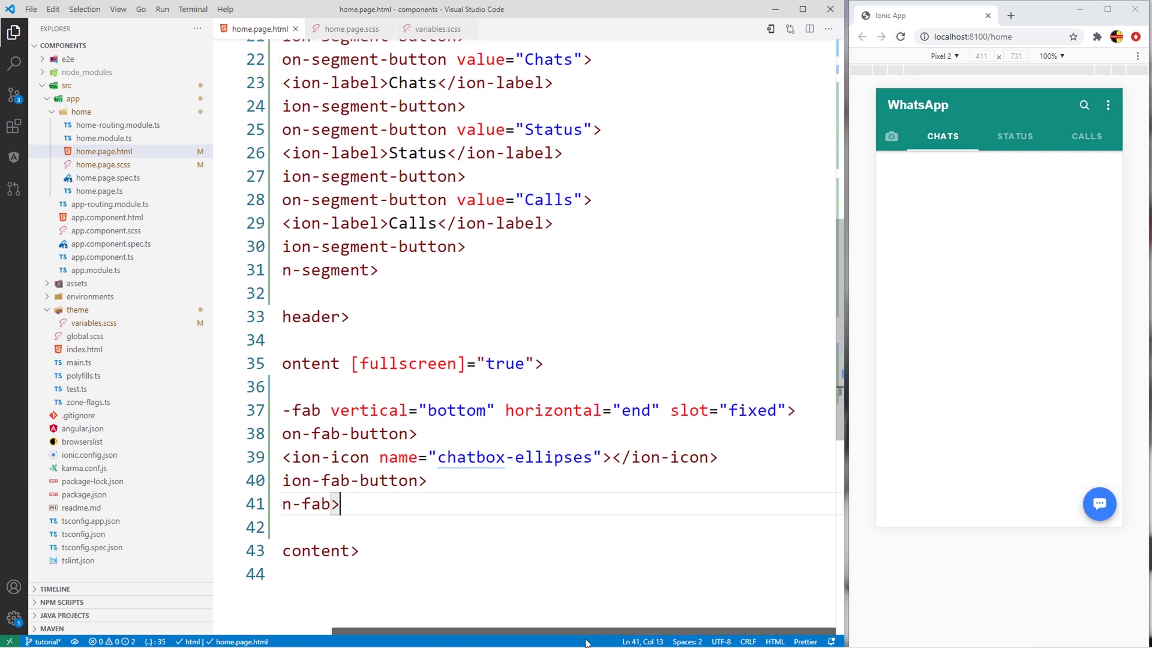
Review the fab's bottom, horizontal end and chatbox-ellipses values, then add blank lines below it
double_click(458, 411)
double_click(549, 411)
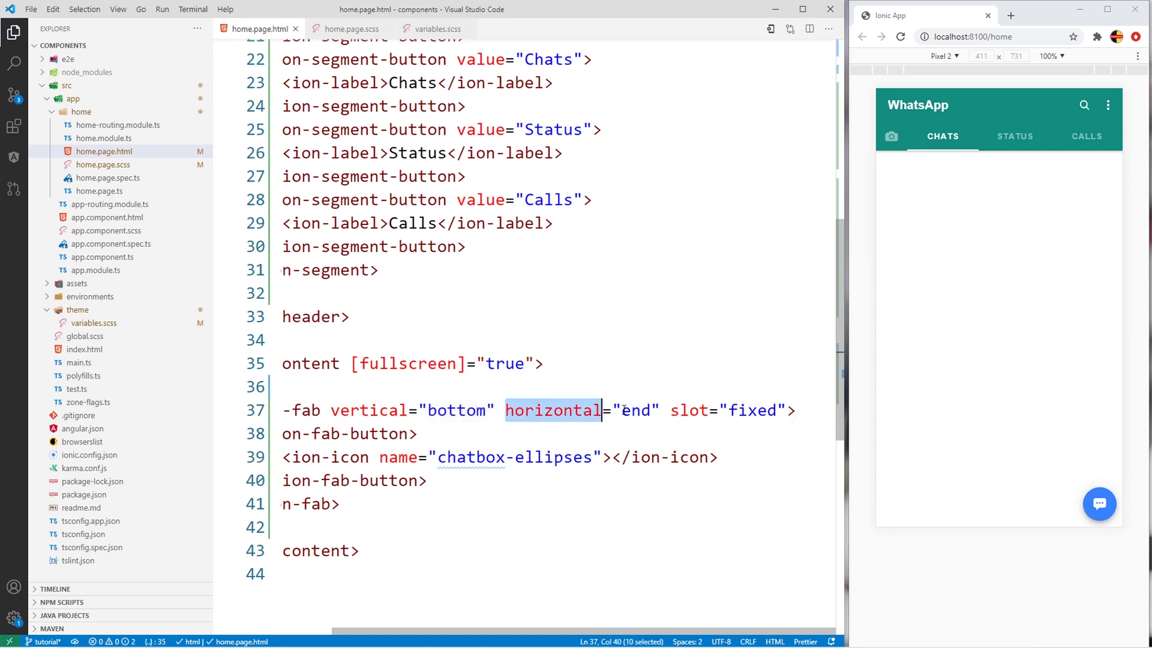
double_click(635, 411)
scroll(540, 457, "left", 3)
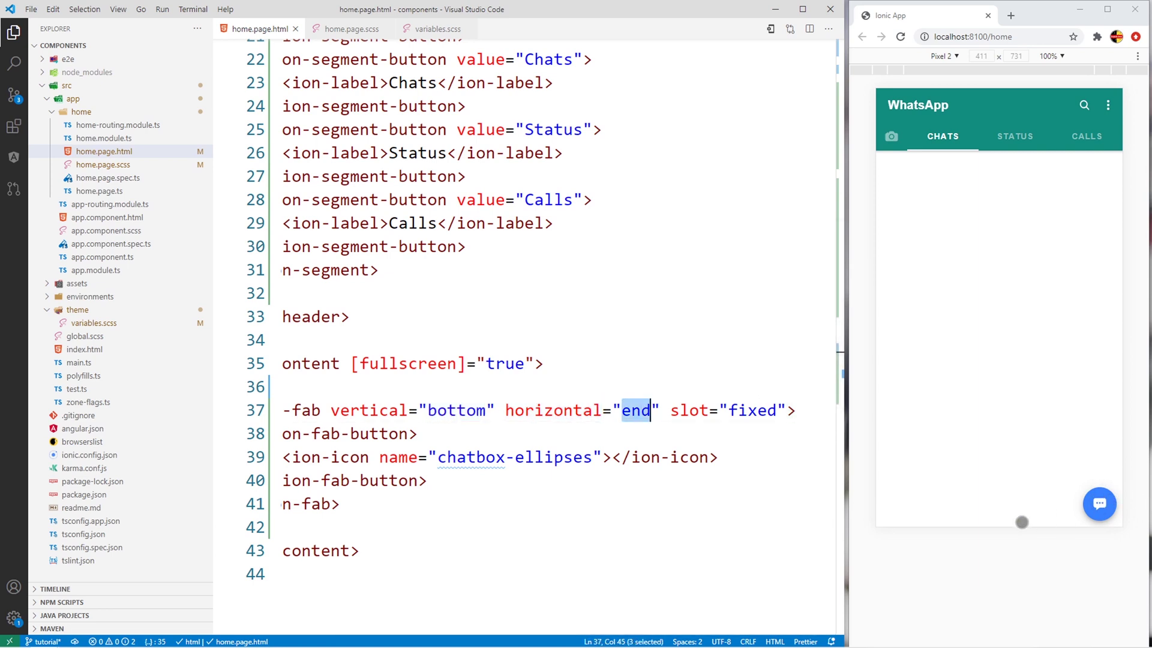
double_click(541, 457)
double_click(539, 461)
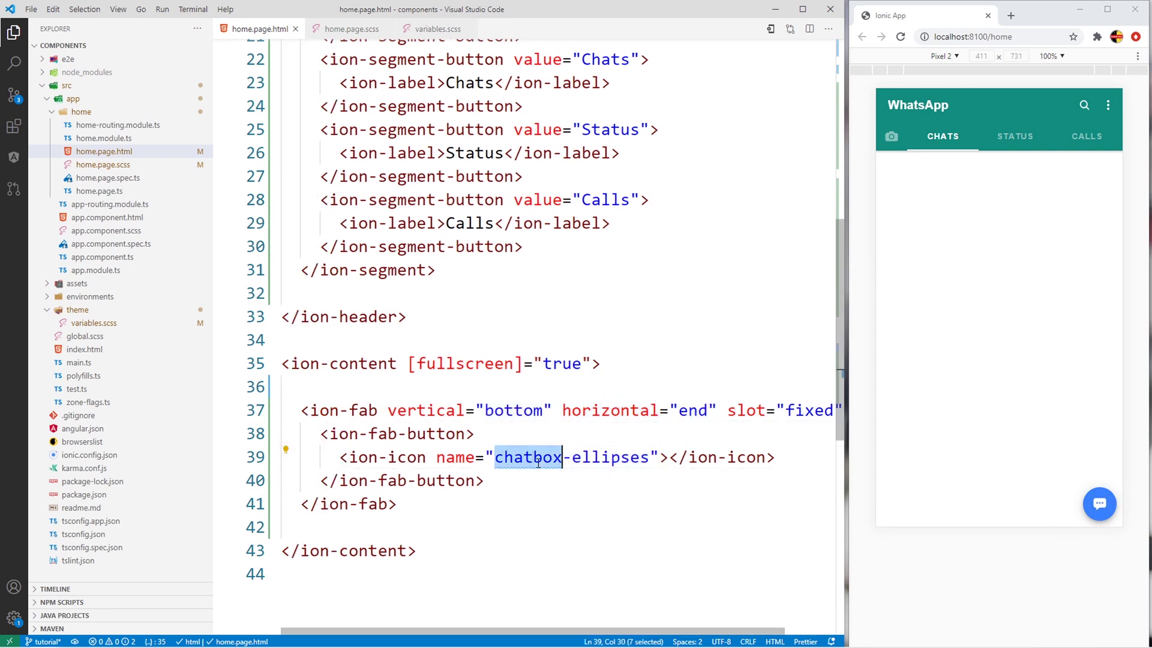
left_click(443, 503)
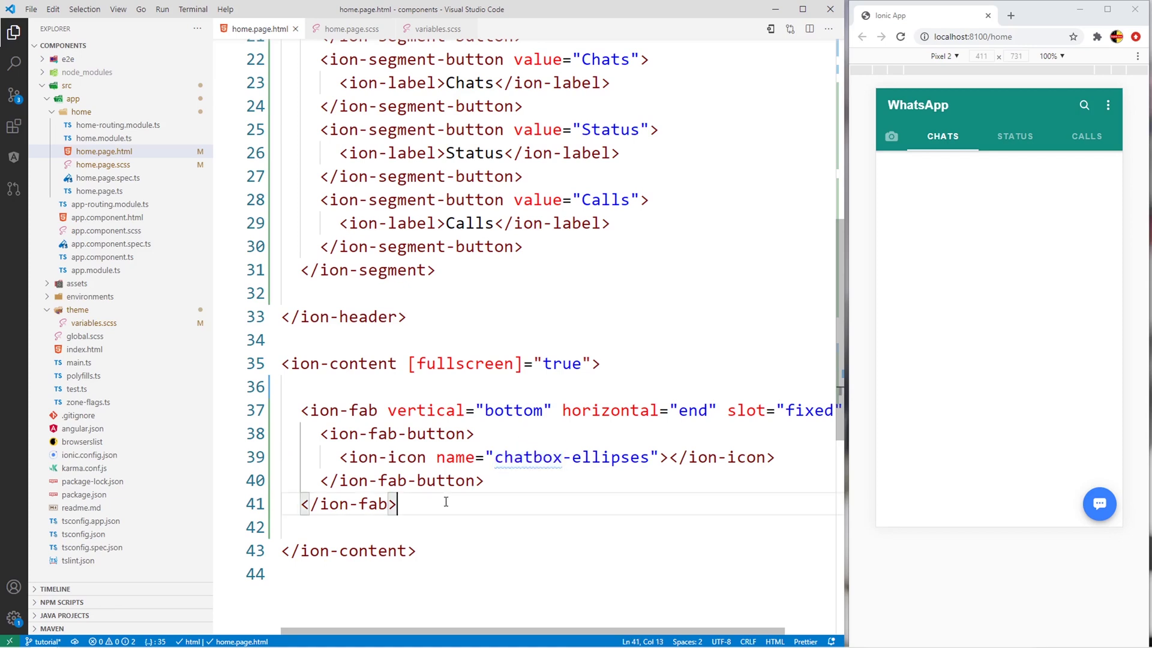
key("Return")
key("Return")
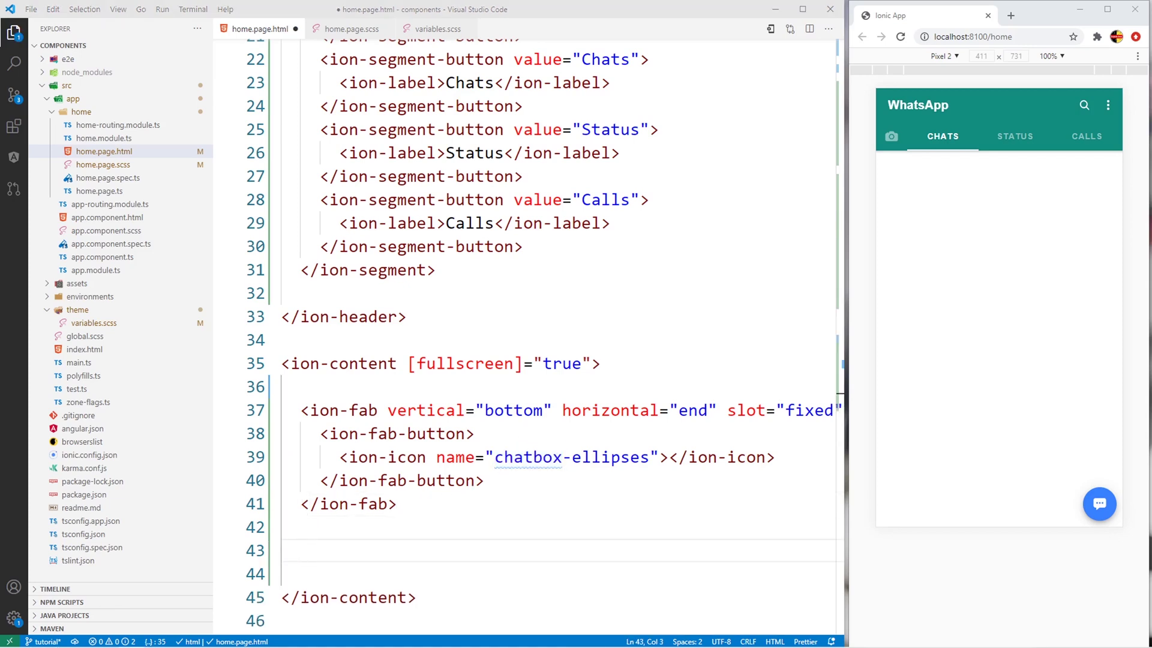
left_click(351, 29)
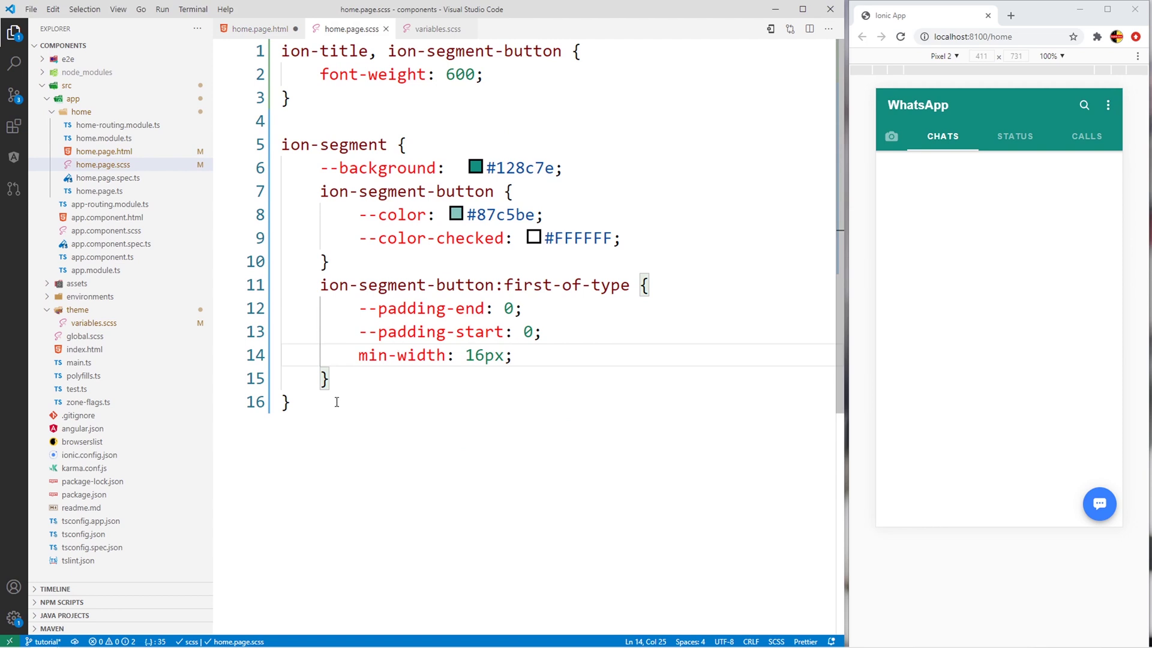
Append an ion-fab-button rule with --background #00cc3f to home.page.scss and save
left_click(352, 378)
left_click(331, 405)
type("ion-fab-button {     --background: #00cc3f; }")
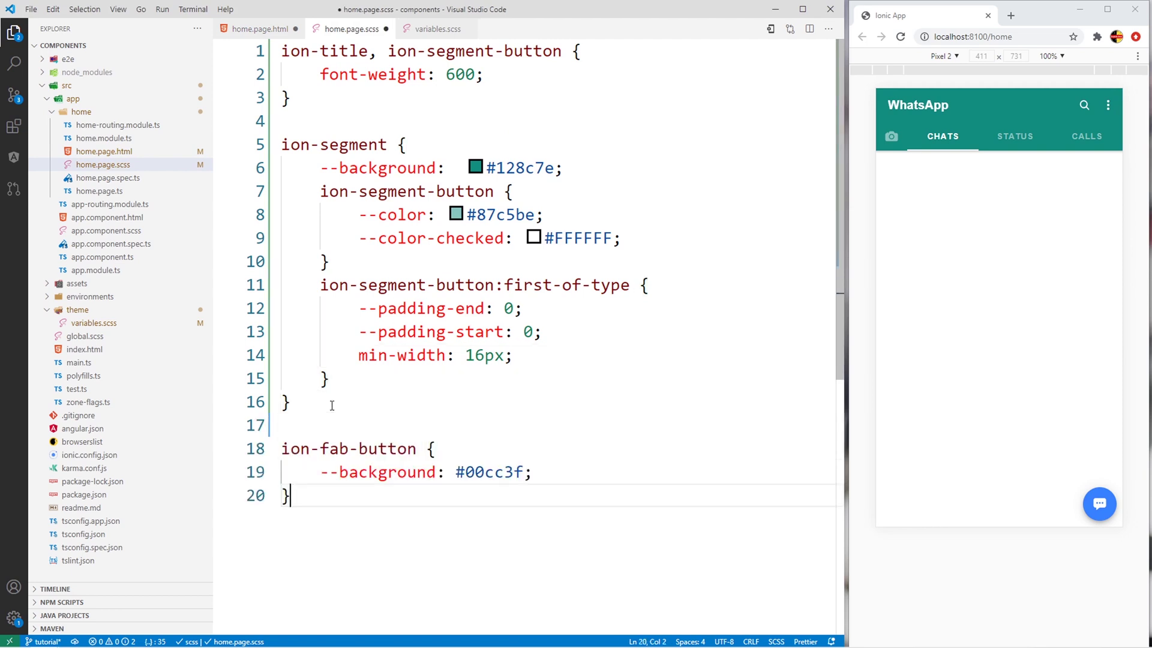
double_click(387, 472)
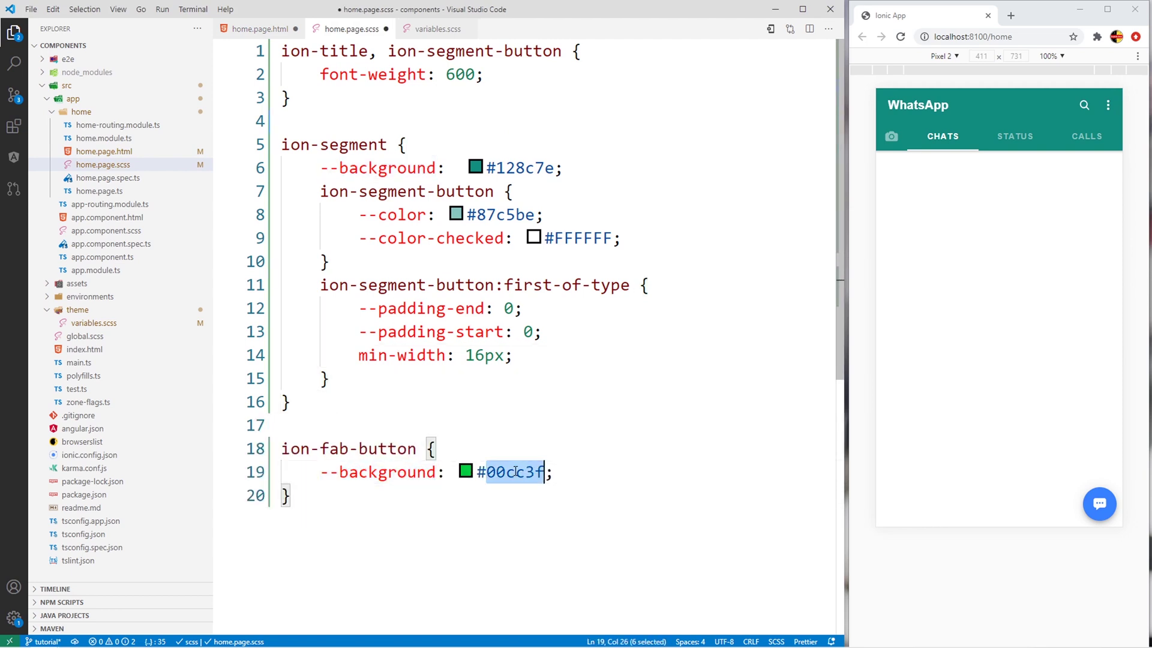
double_click(529, 472)
key("ctrl+s")
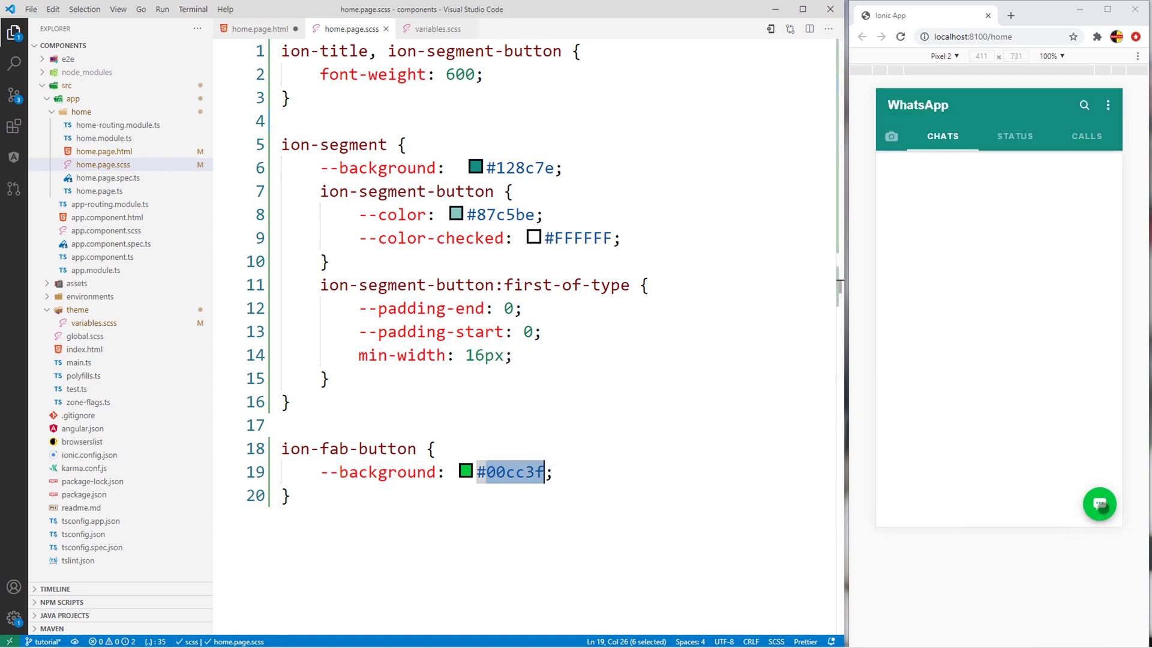
left_click(347, 527)
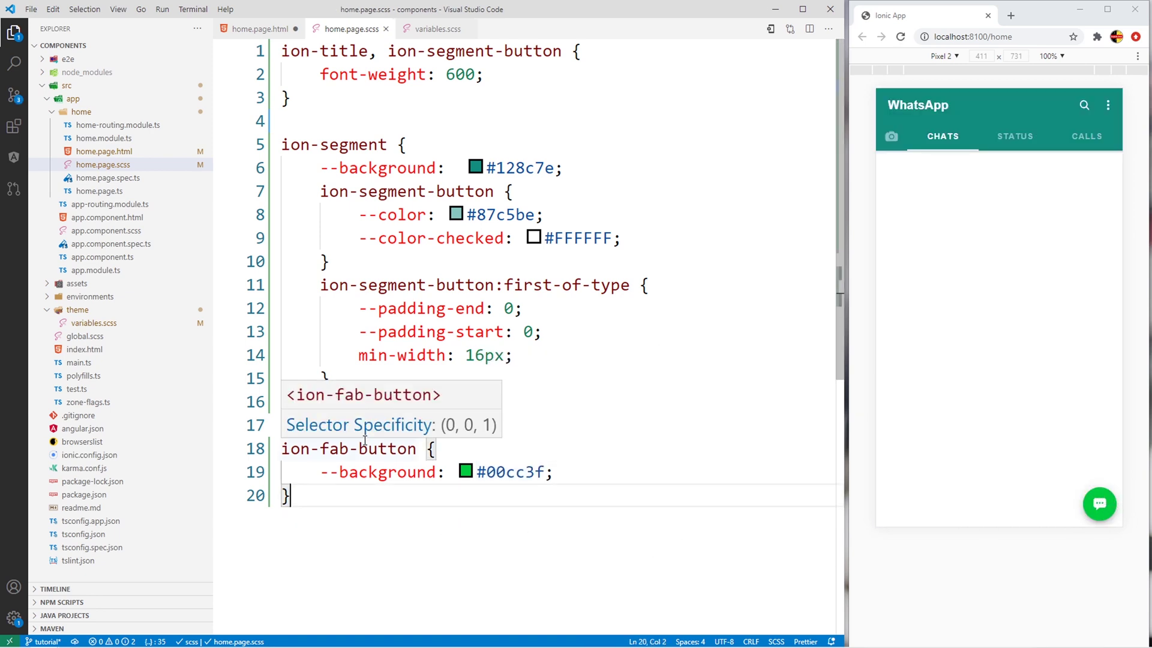
key("Return")
key("Return")
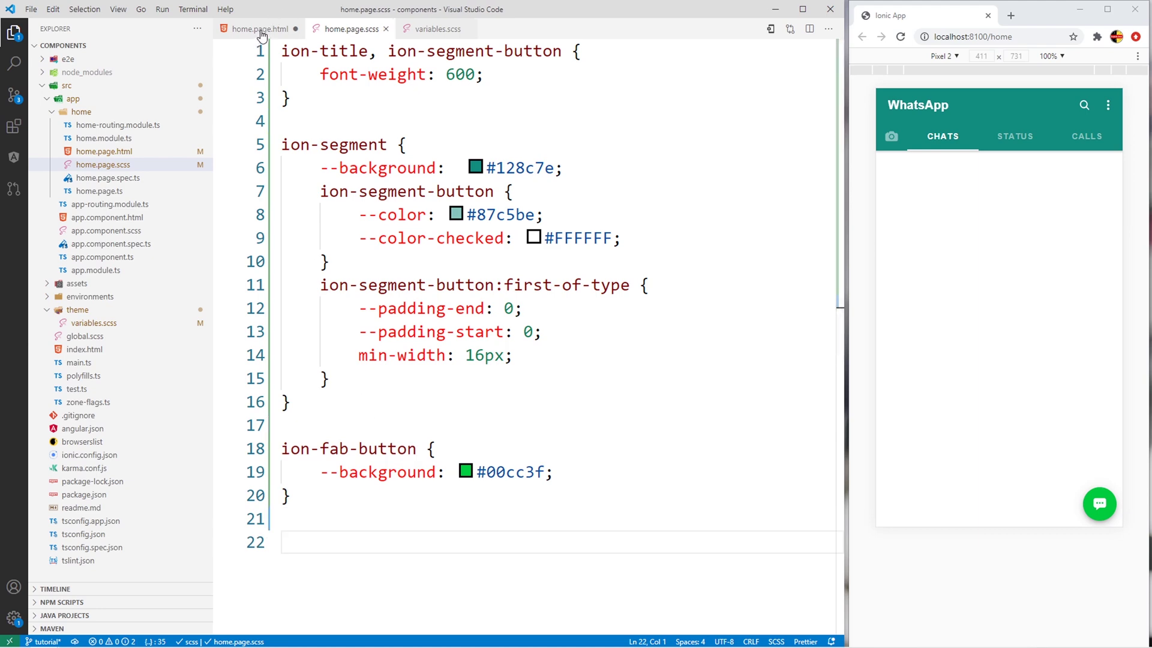
left_click(260, 30)
scroll(540, 360, "down", 2)
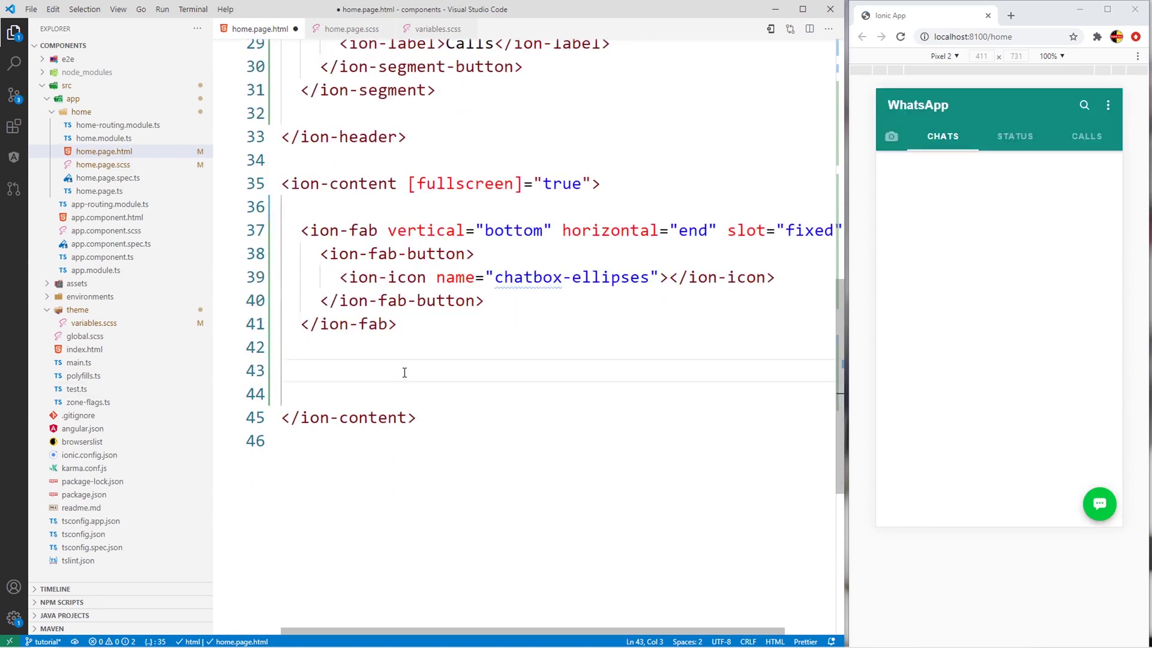
type("div.")
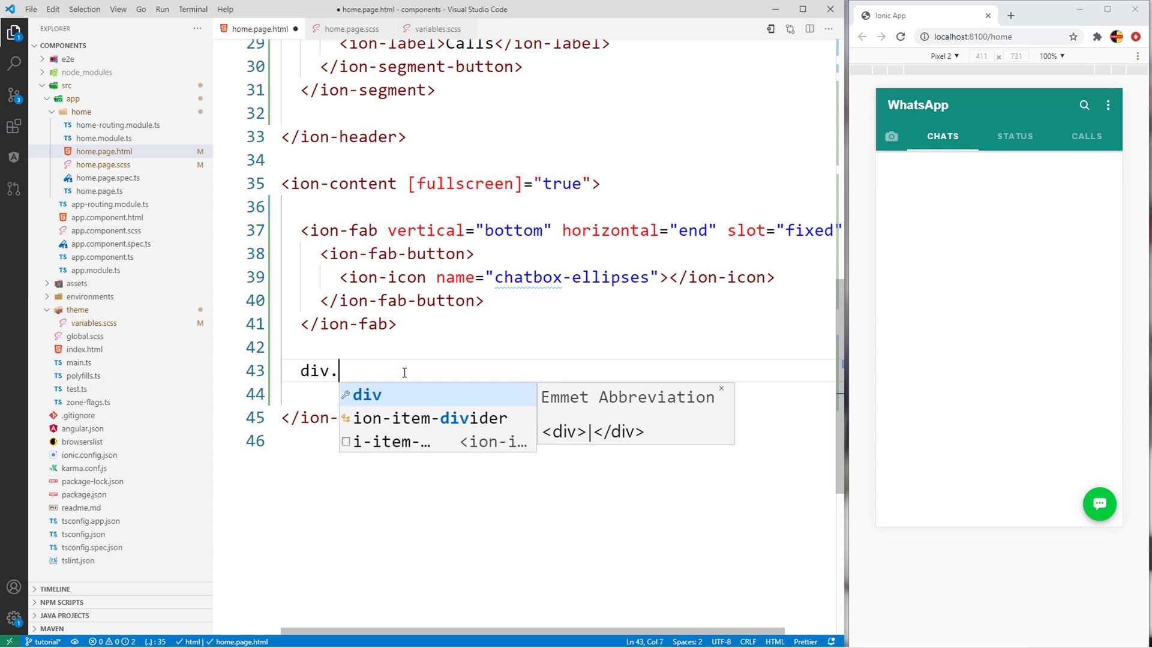
type("ion-padd")
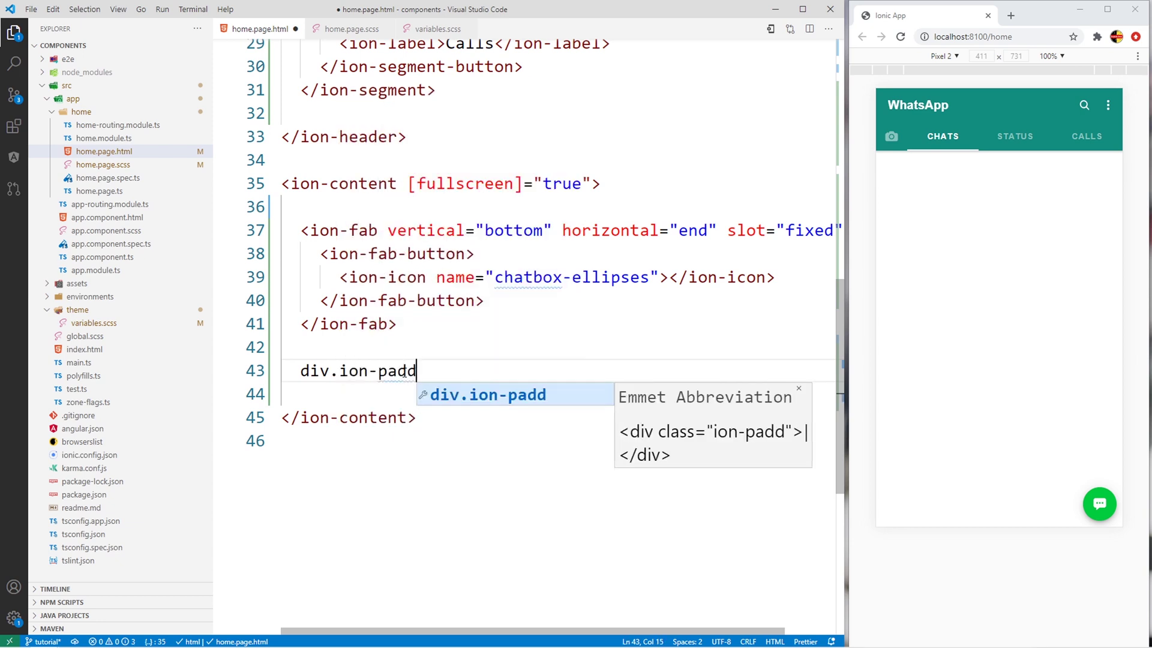
type("ing")
Expand a padded div and insert the ion-item with ion-avatar snippet inside it
key("Tab")
key("Return")
key("Return")
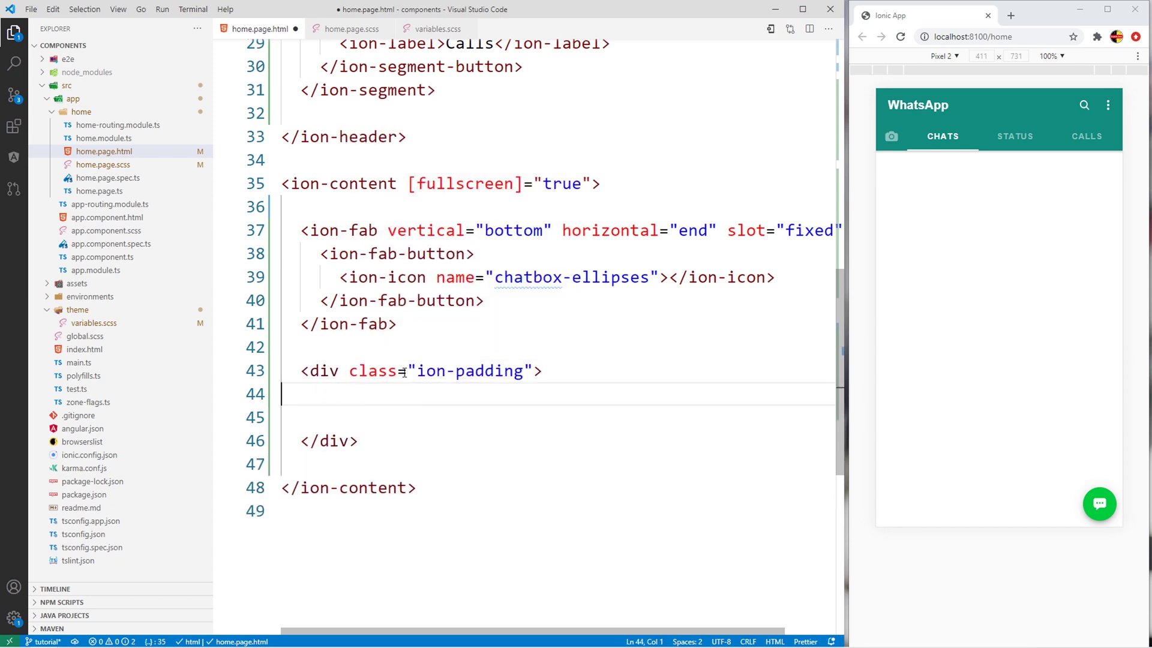
key("Return")
type("i-item")
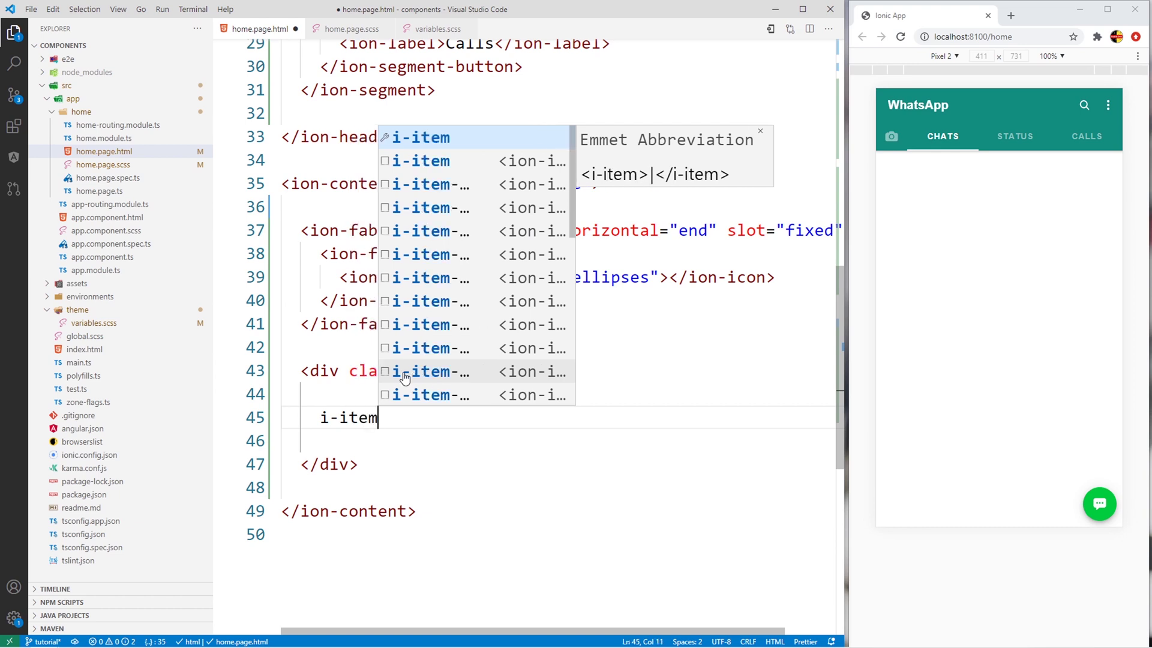
key("Down")
key("Down")
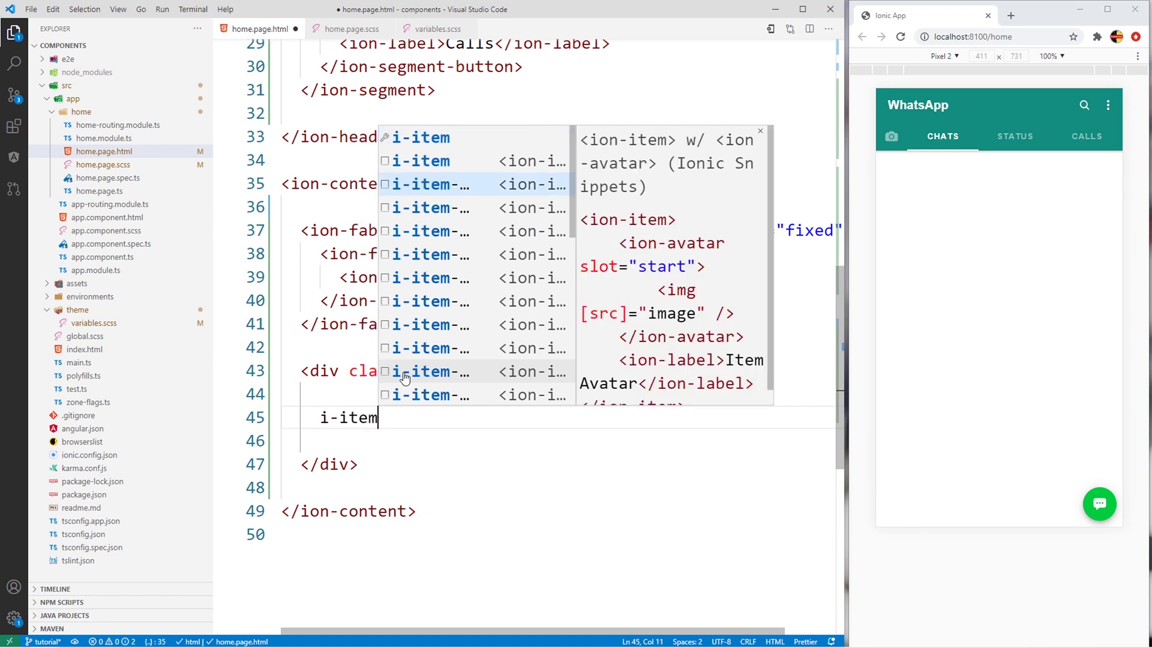
key("Return")
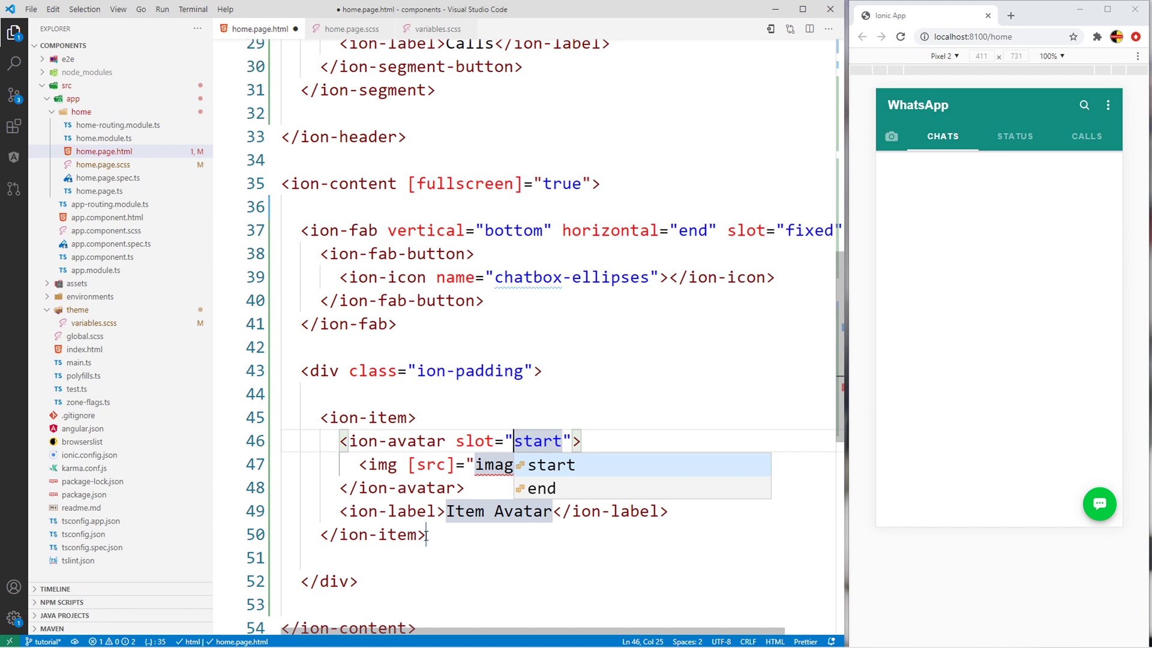
scroll(425, 534, "down", 1)
Replace the Item Avatar label with heading Name and line Hi There, then edit the image src
left_click(492, 469)
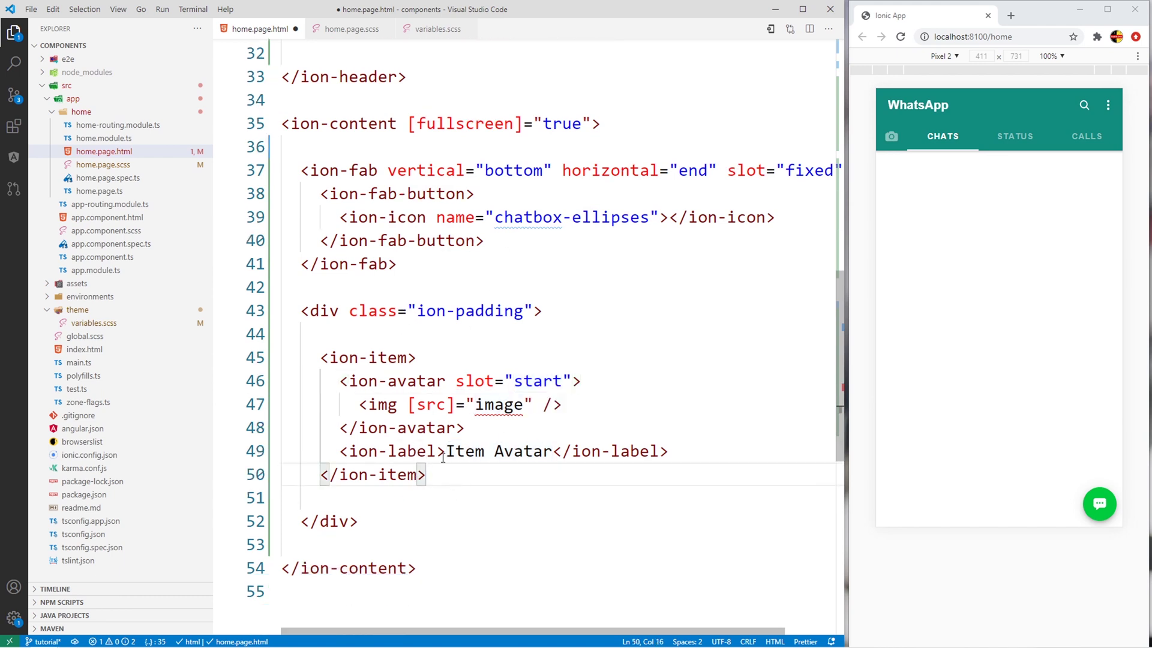
left_click_drag(446, 452, 551, 452)
key("Return")
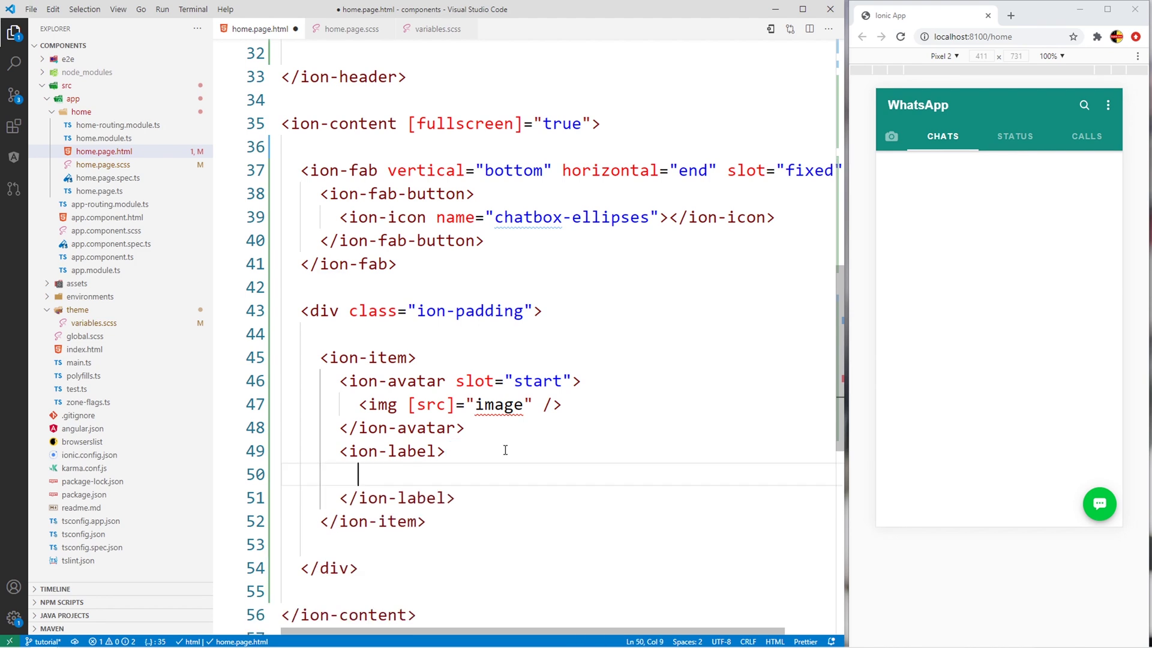
type("h2")
key("Tab")
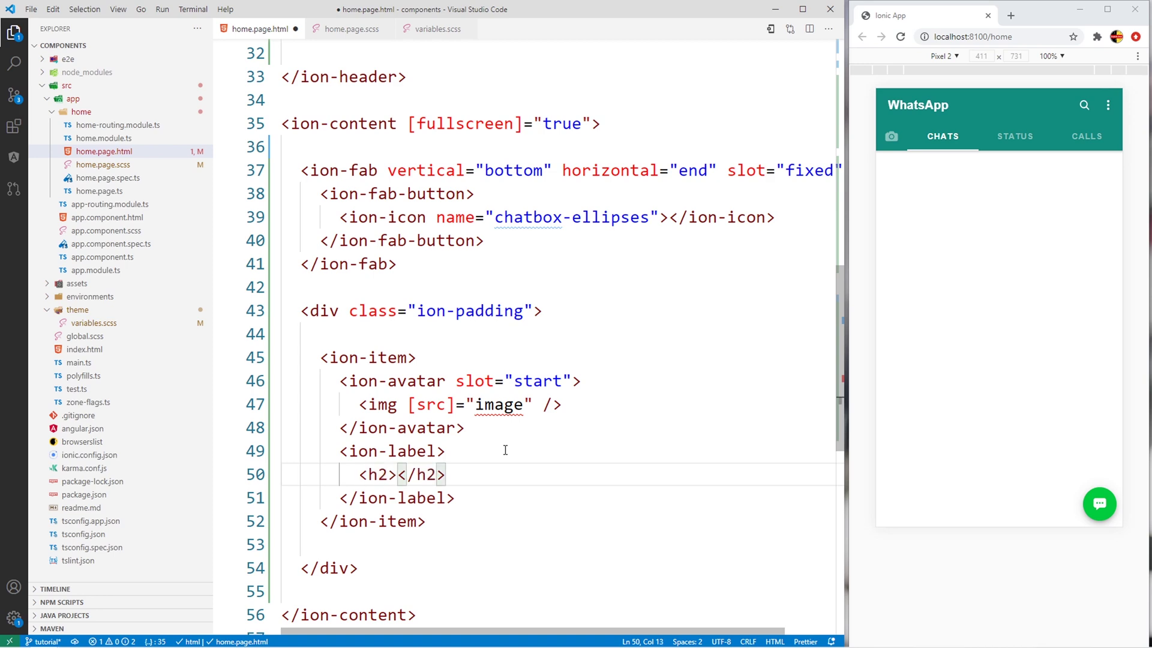
type("Name")
key("Escape")
key("End")
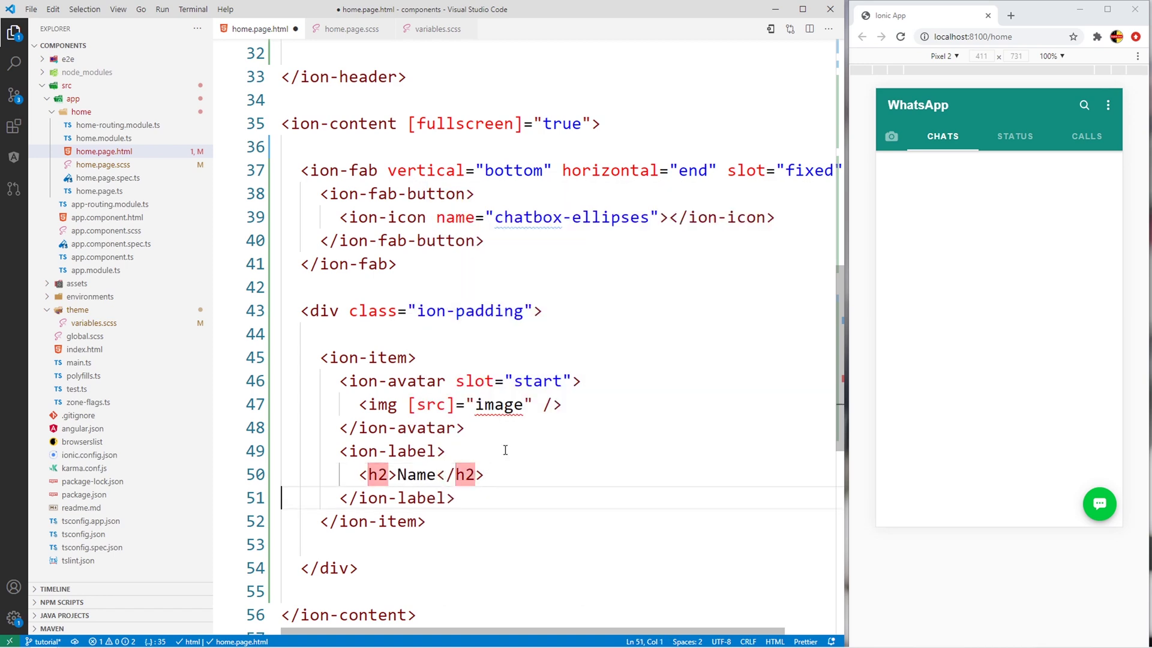
key("Return")
type("<p>")
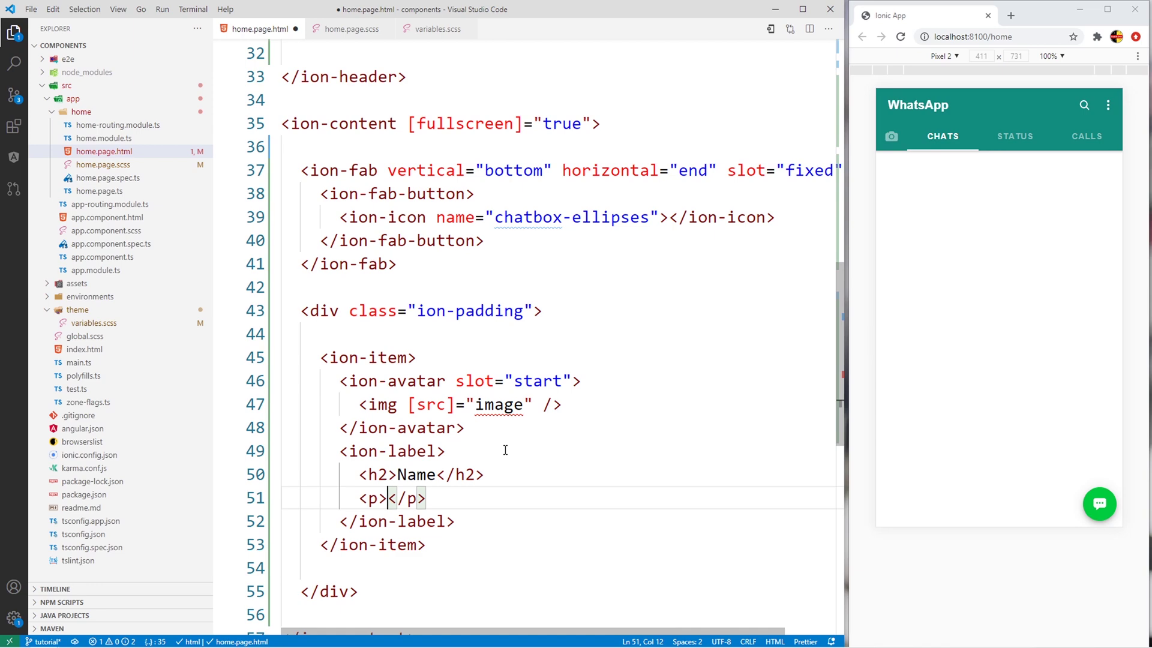
type("Hi")
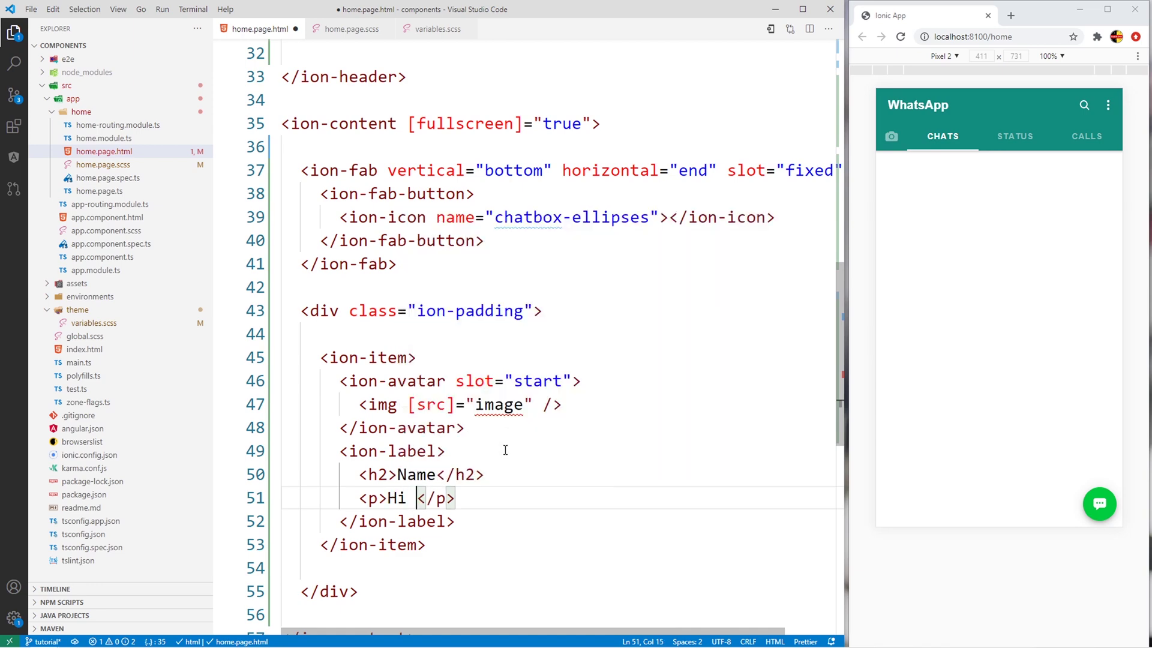
type(" There")
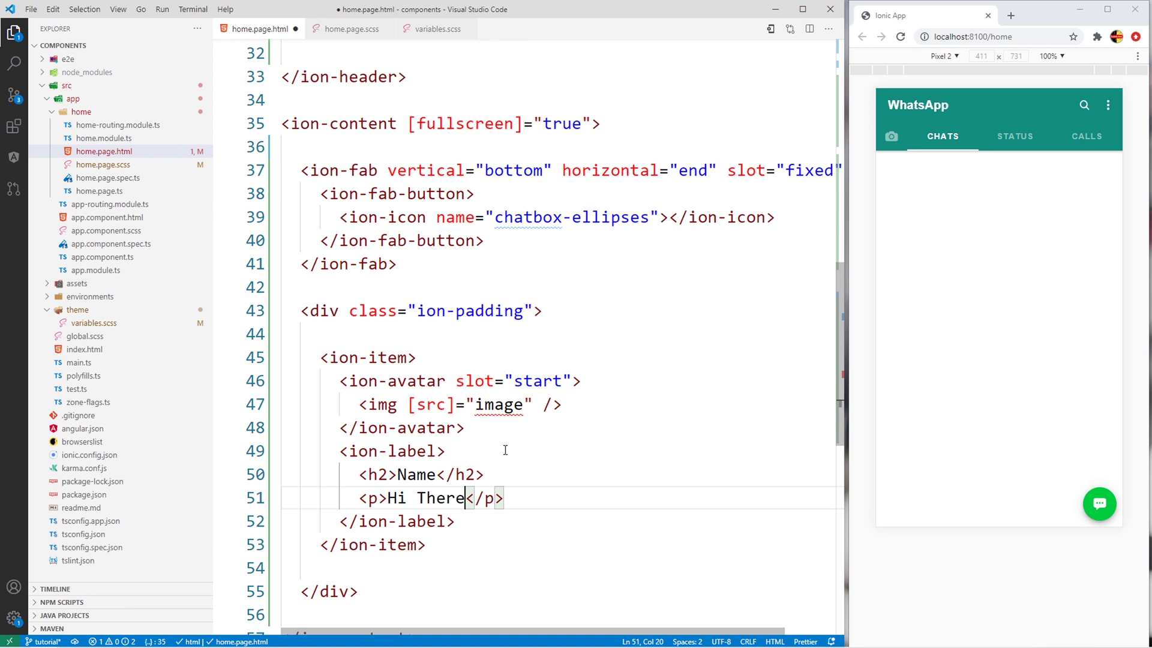
left_click(417, 407)
key("BackSpace")
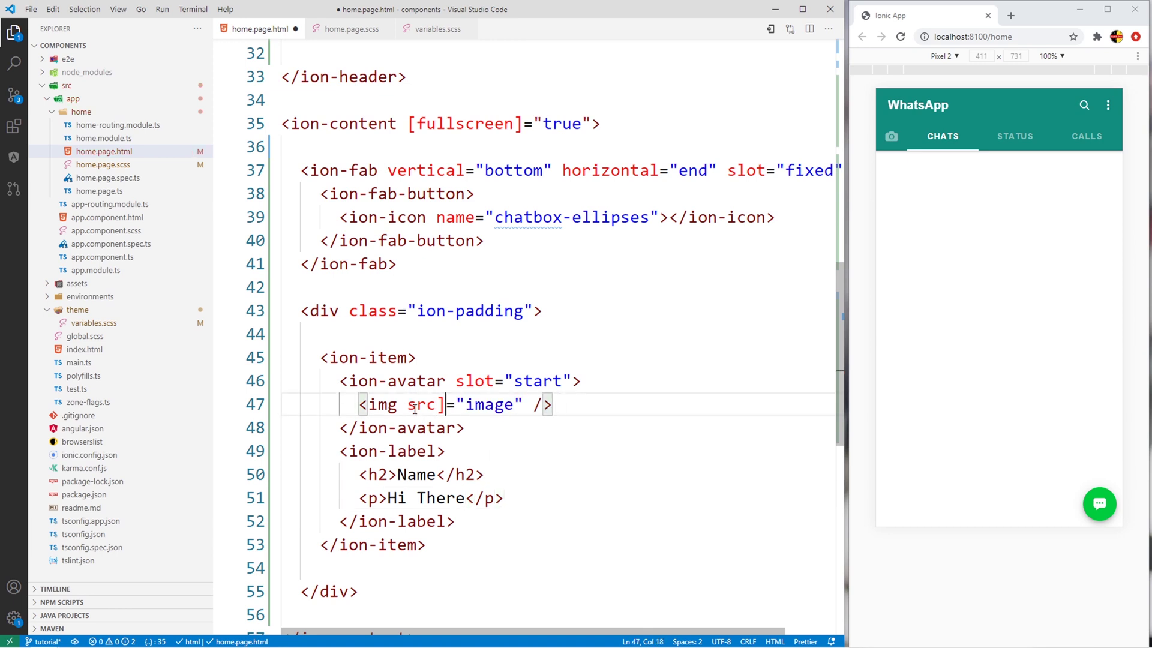
Change [src] to src, set the avatar to the pasted Unsplash photo URL, and save
key("BackSpace")
double_click(479, 405)
key("BackSpace")
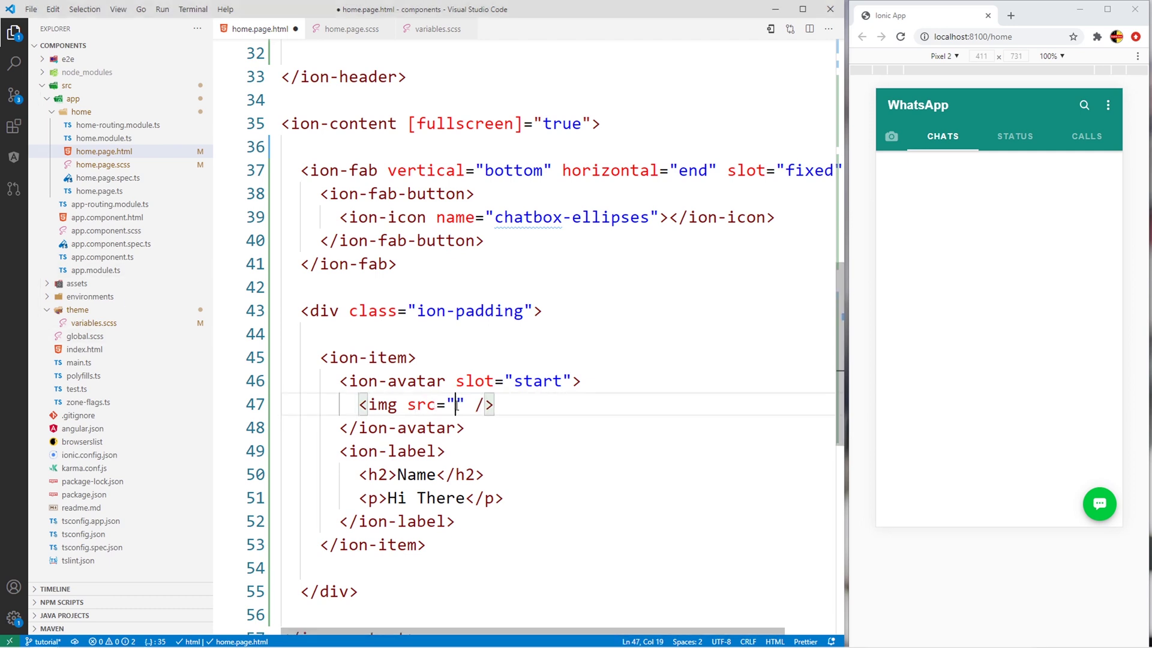
key("ctrl+v")
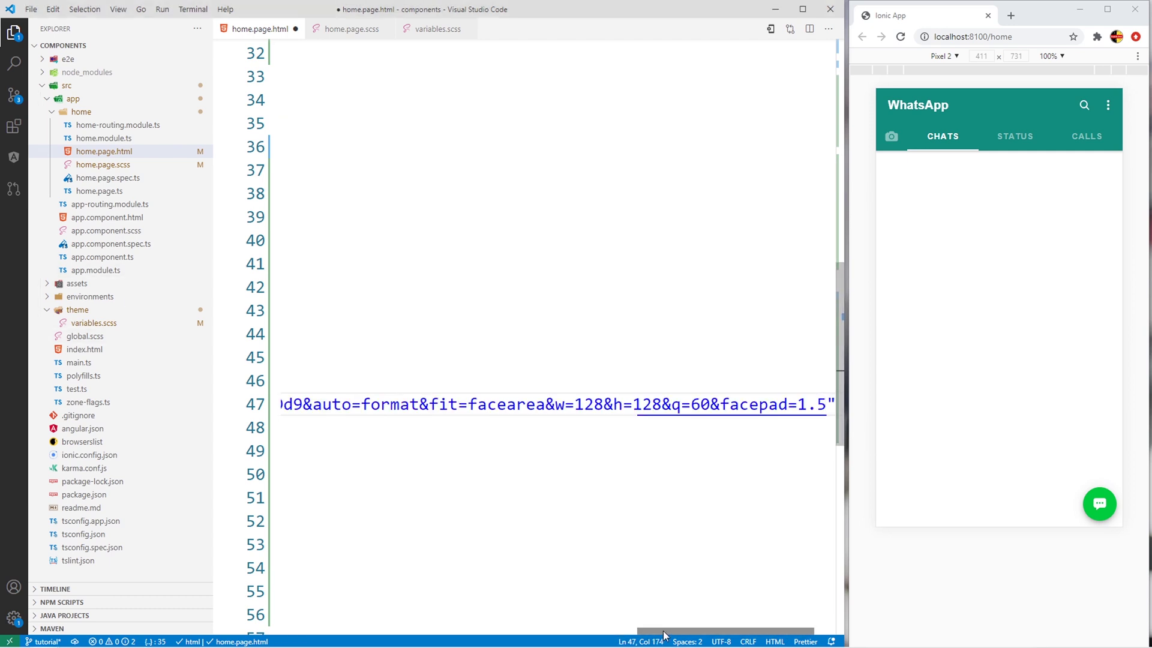
left_click_drag(720, 630, 300, 630)
key("ctrl+s")
Hide the sidebar and duplicate the Name / Hi There ion-label block below itself
key("ctrl+b")
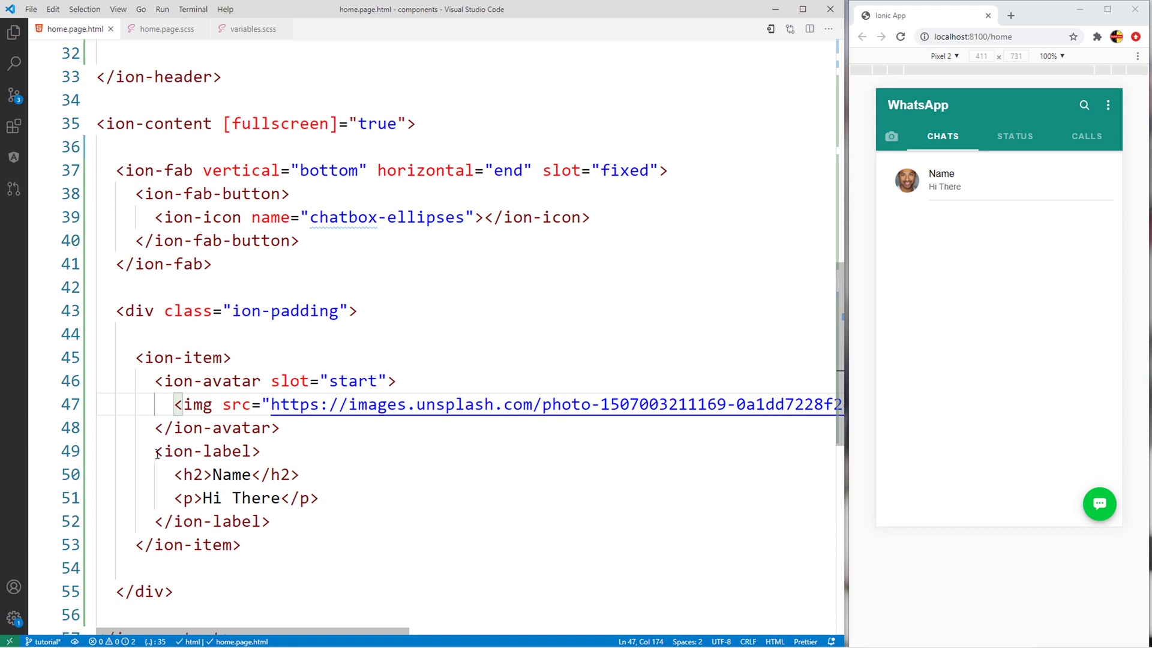
left_click_drag(155, 451, 286, 516)
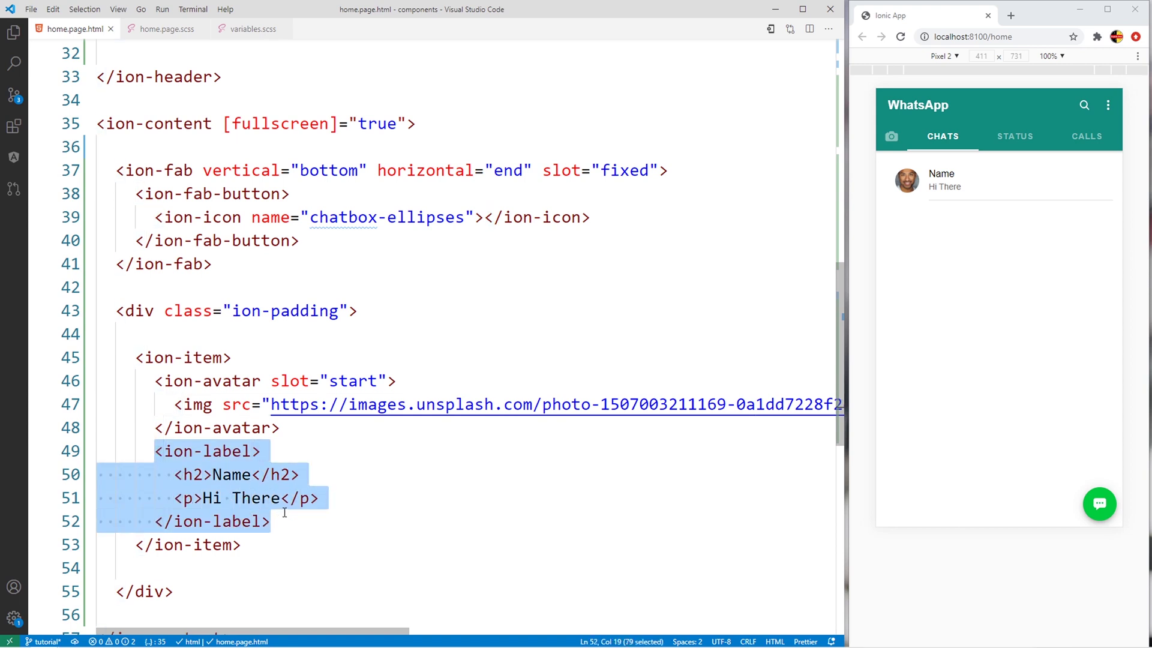
key("shift+alt+Down")
Make the second label slot="end" ion-text-right with only 04-11-2020, and save
left_click(257, 530)
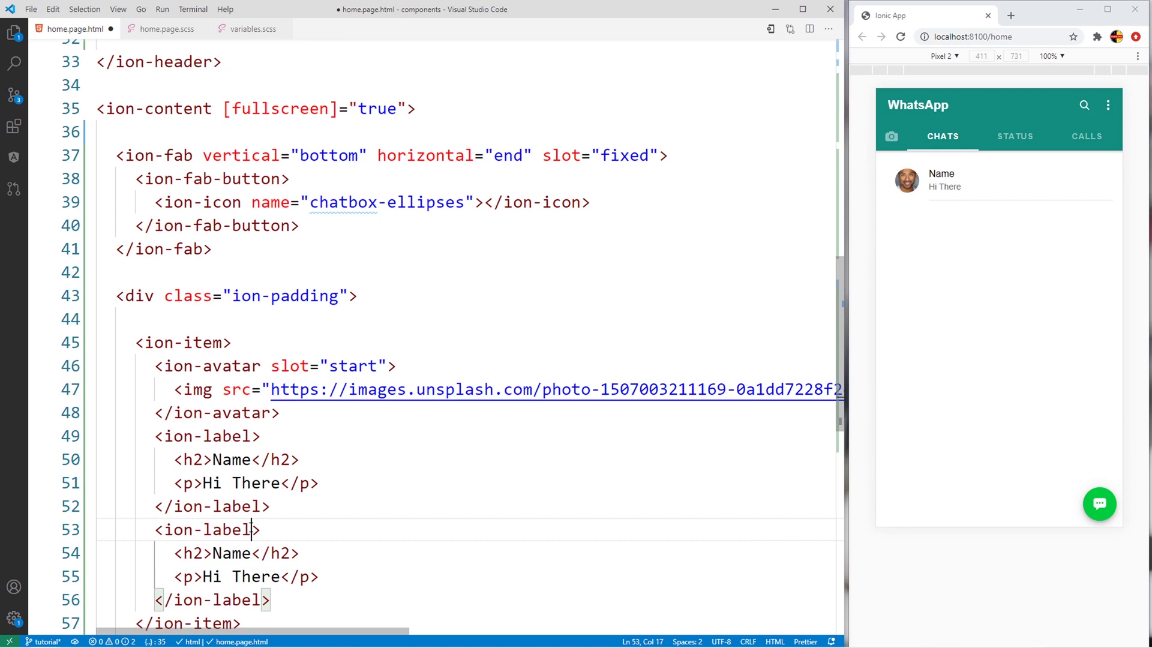
type("slot")
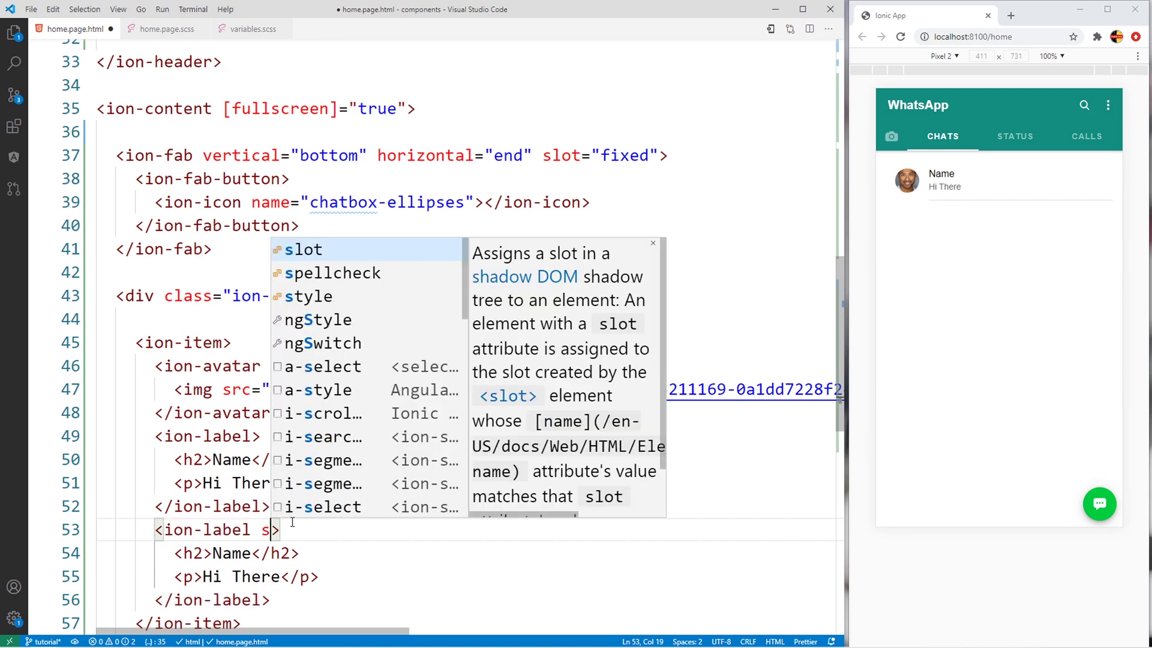
type("=\"\"")
type("e")
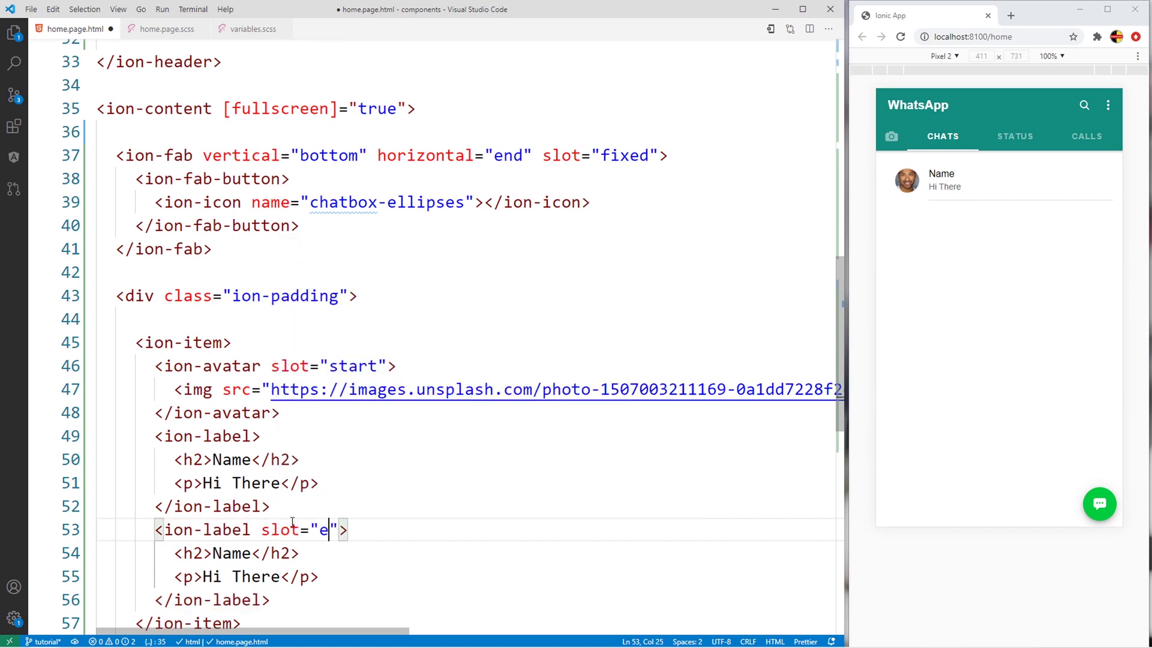
type("nd")
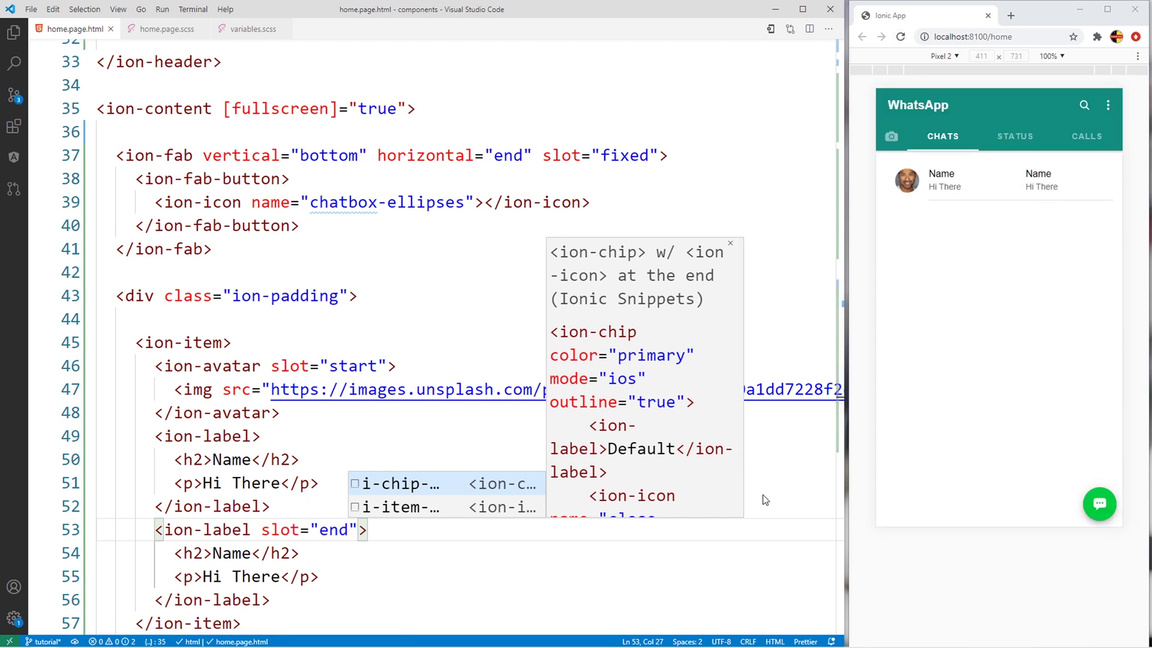
left_click_drag(174, 553, 300, 552)
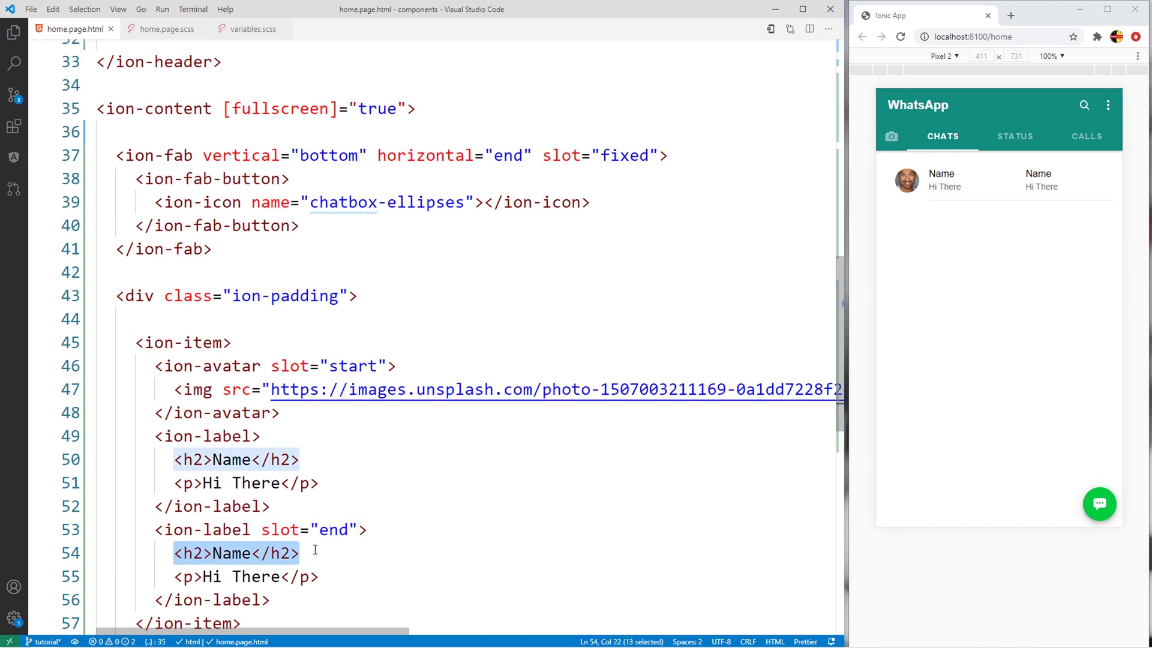
key("BackSpace")
key("BackSpace")
key("BackSpace")
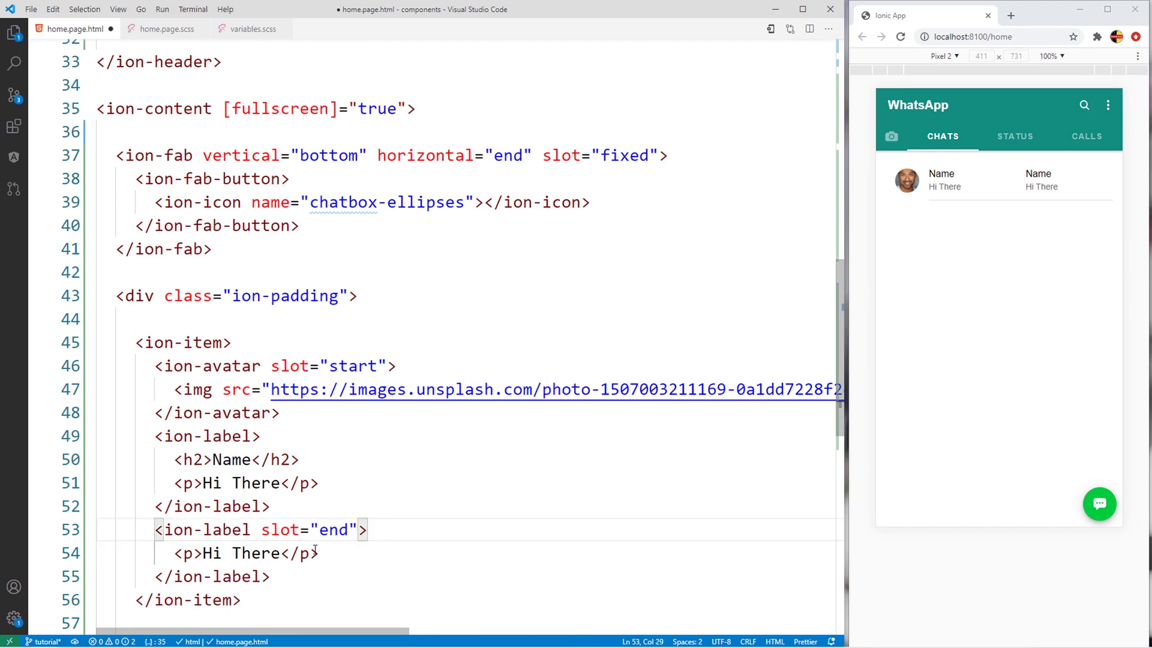
left_click_drag(206, 553, 281, 552)
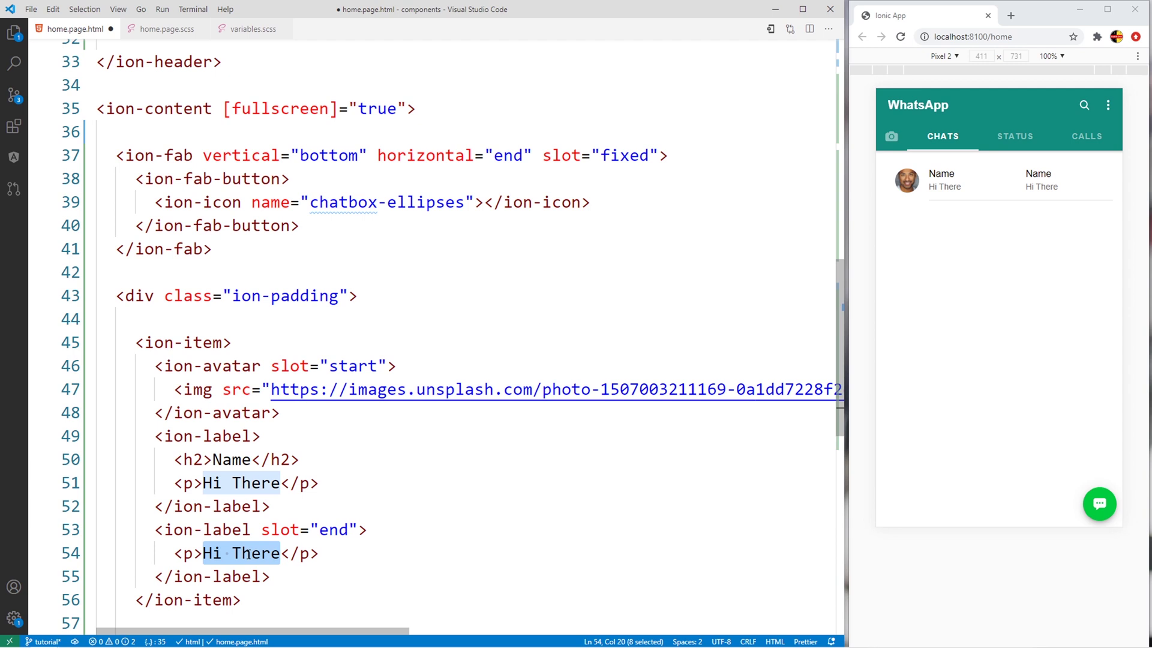
type("04-11-2020")
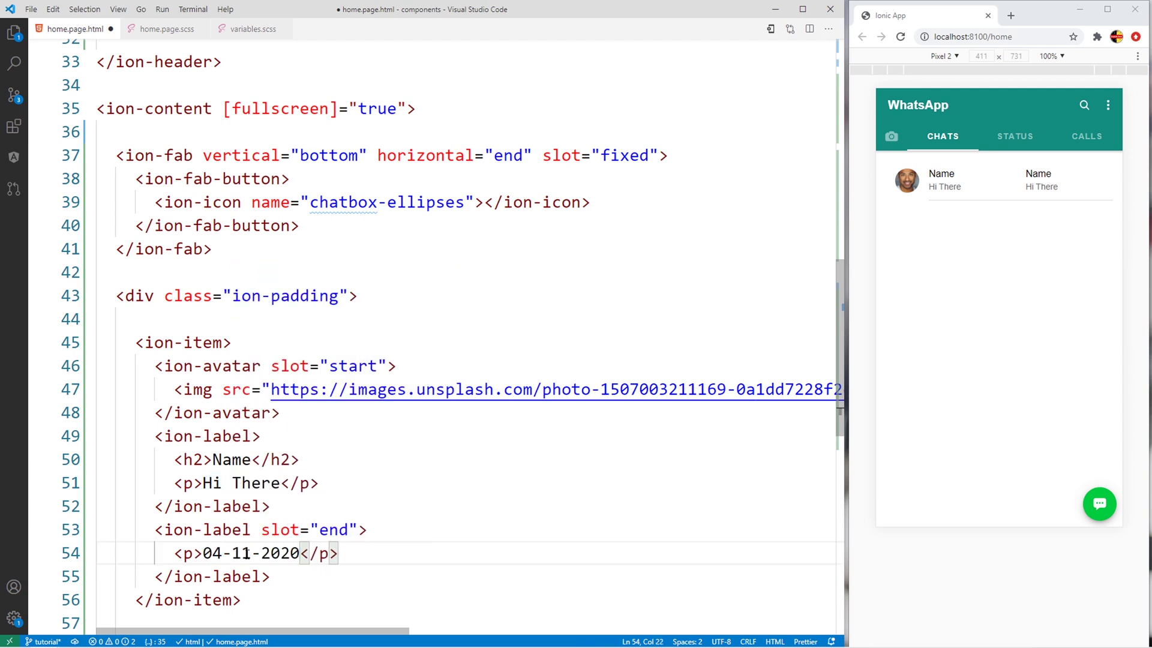
left_click(359, 530)
type("class")
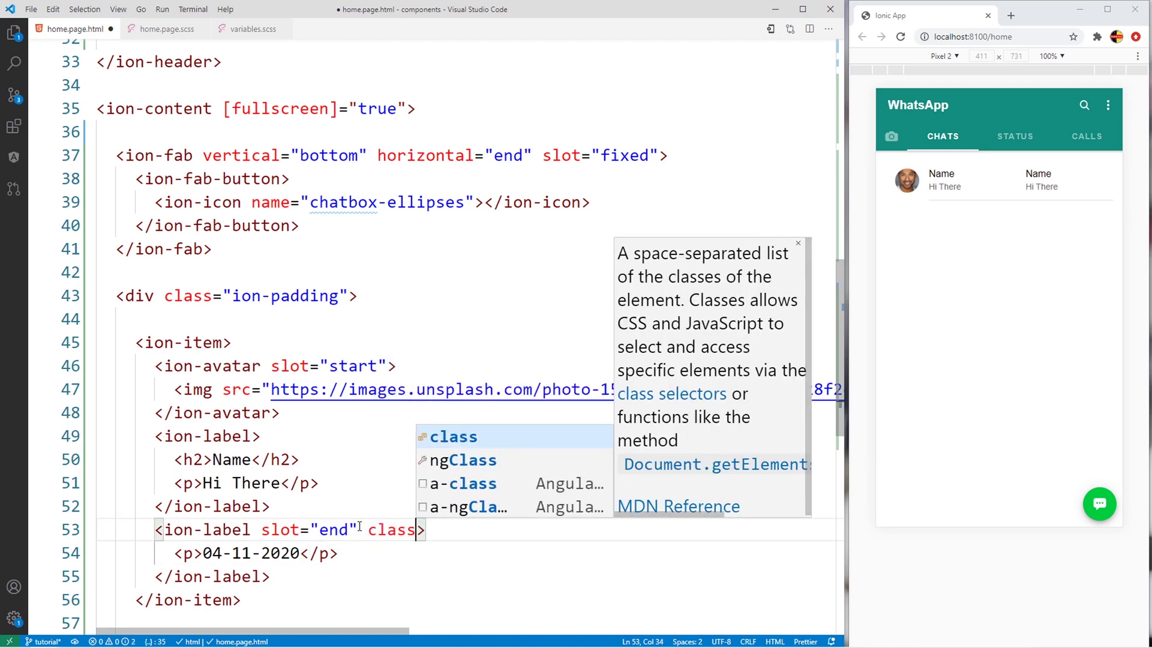
type("=\"ion-te")
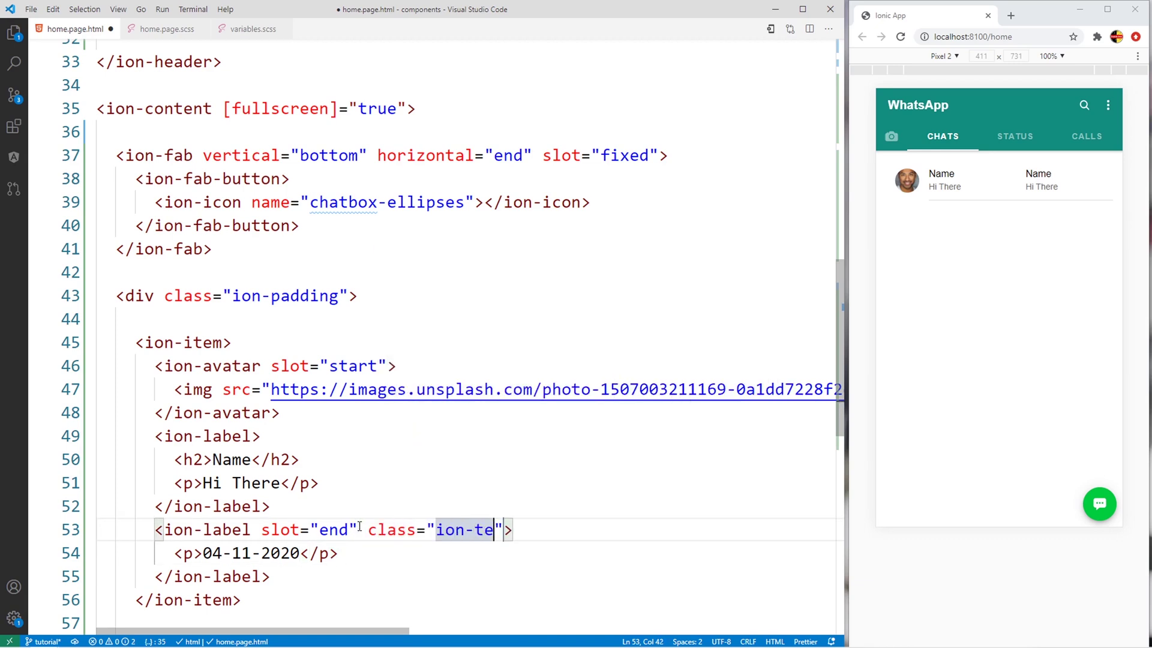
type("xt-")
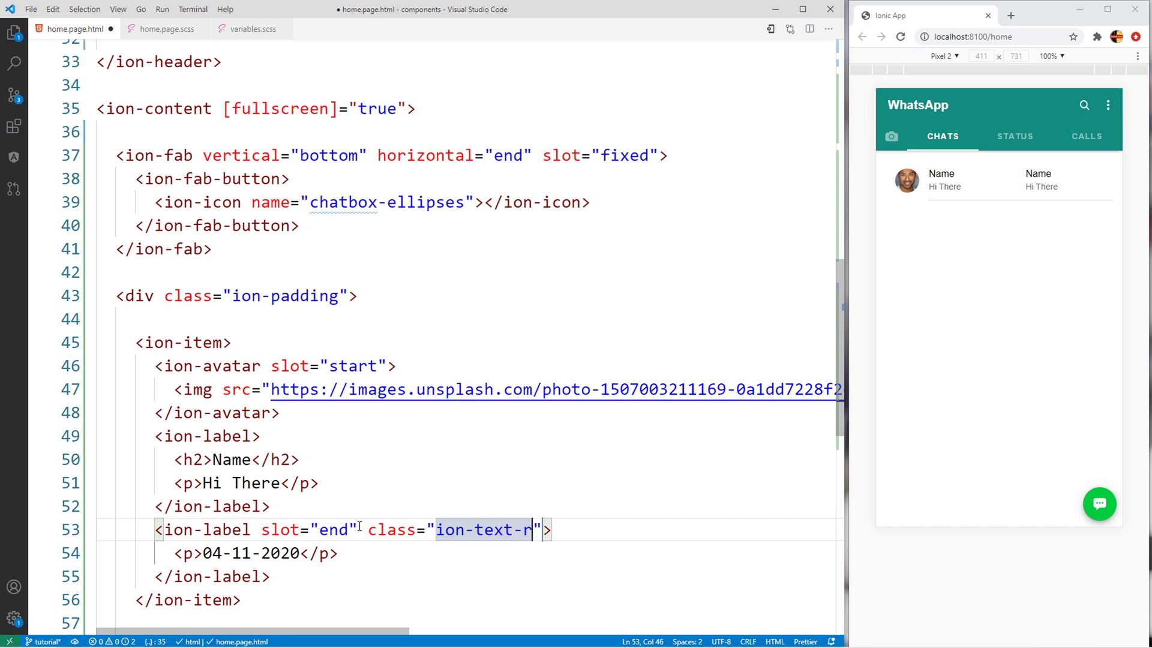
type("right")
key("ctrl+s")
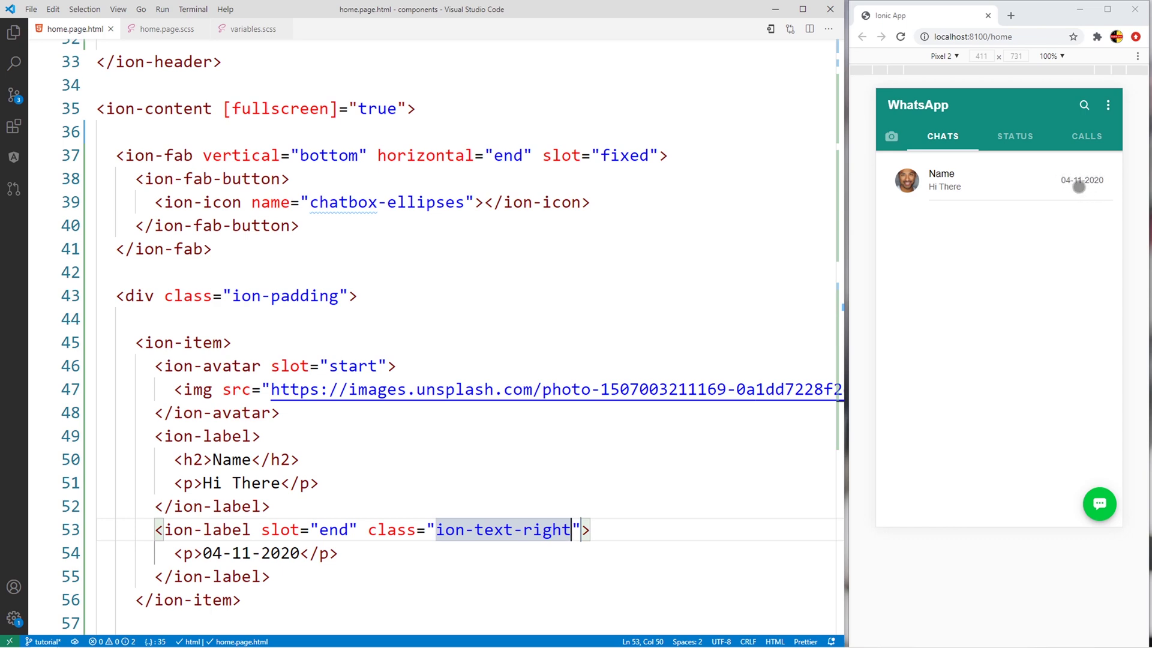
scroll(380, 359, "down", 2)
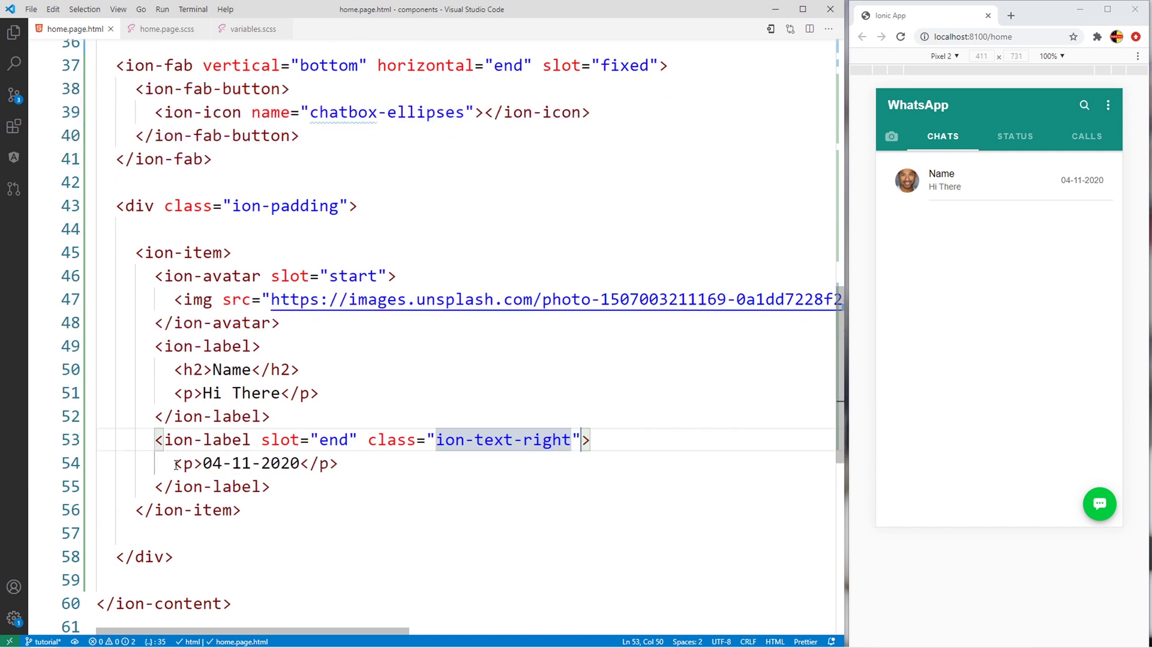
left_click(374, 464)
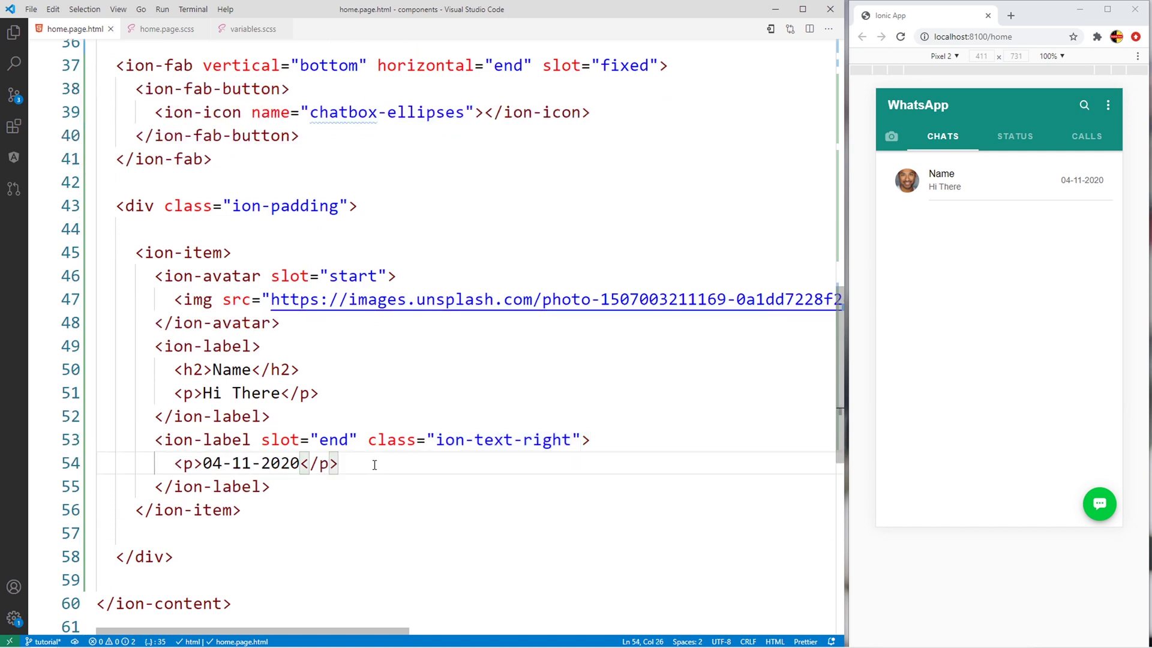
Add a second paragraph holding &nbsp; below the date and save
key("Return")
type("<p>")
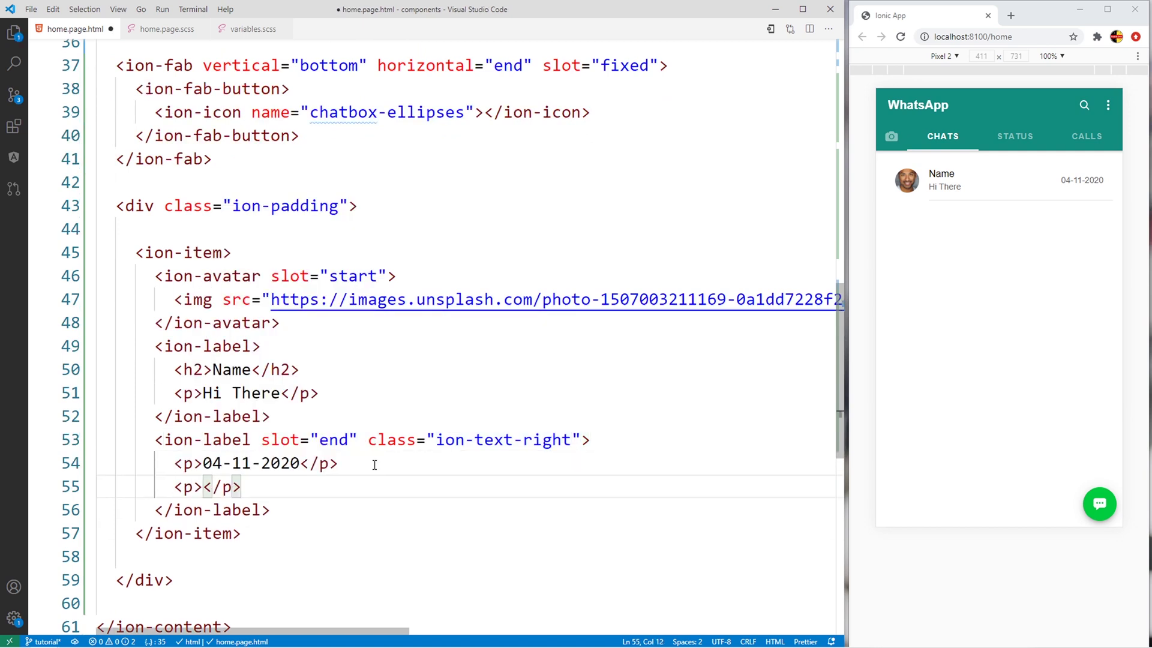
type("&n")
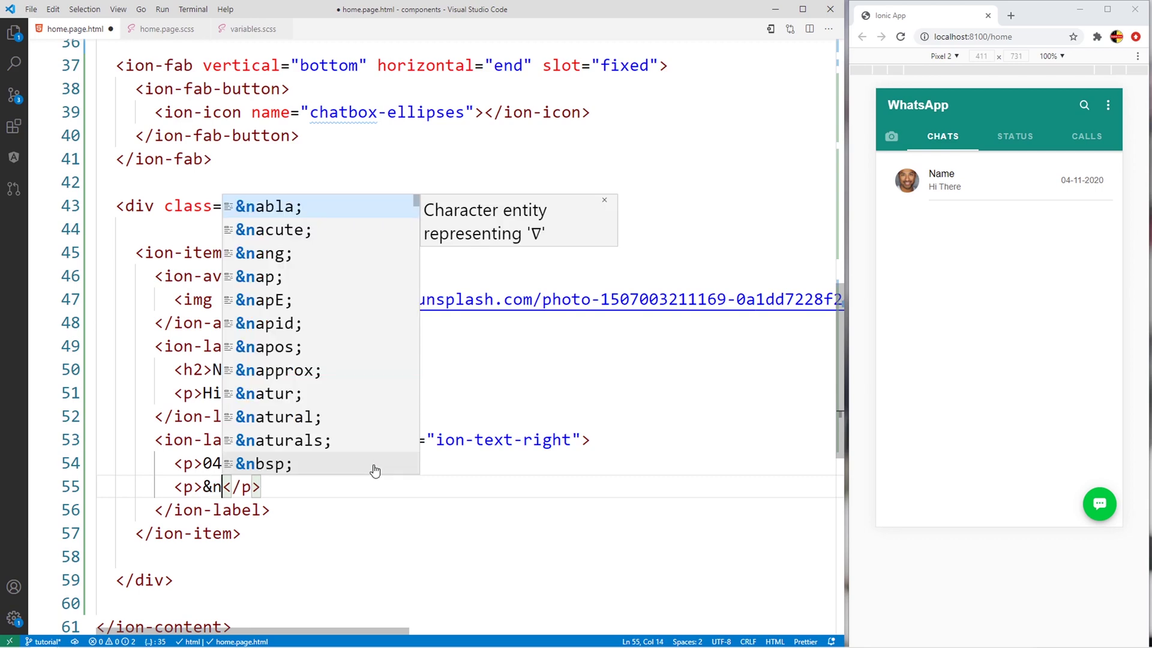
type("bsp")
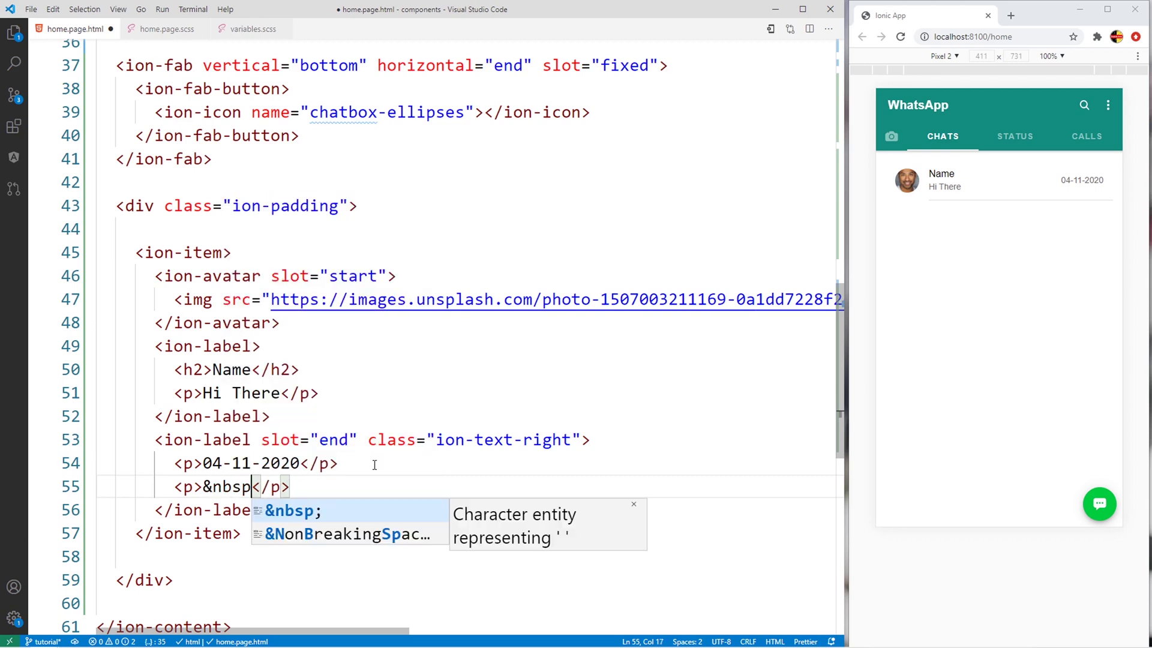
type(";")
key("ctrl+s")
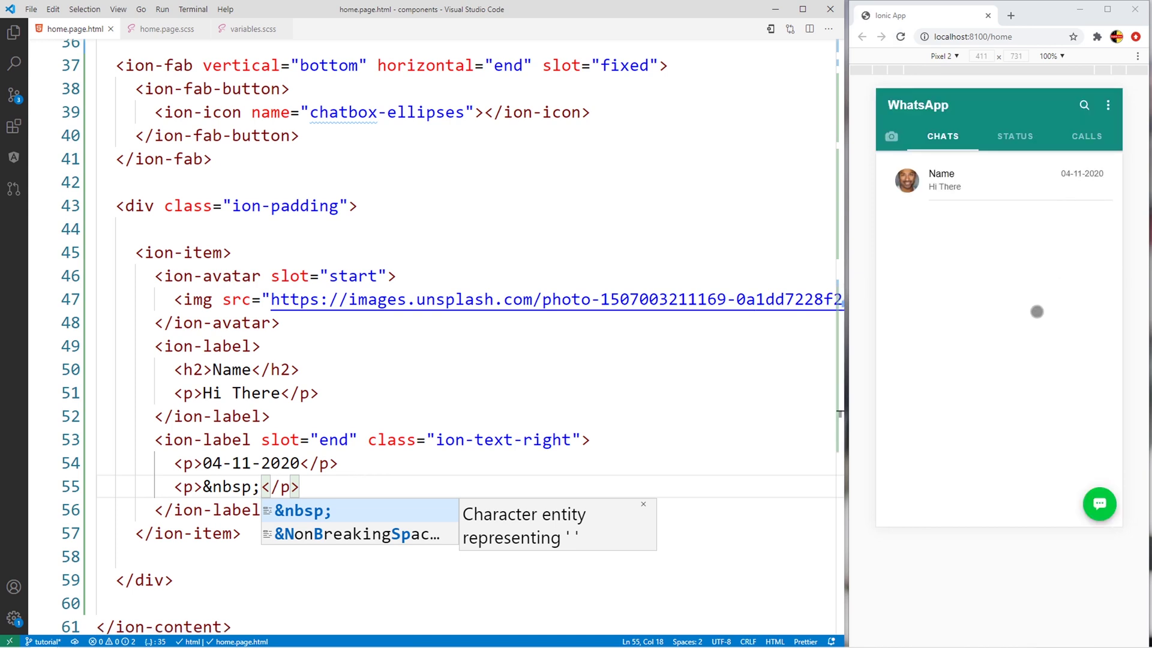
key("End")
Select the chat name's h2 tag and switch to home.page.scss
double_click(233, 369)
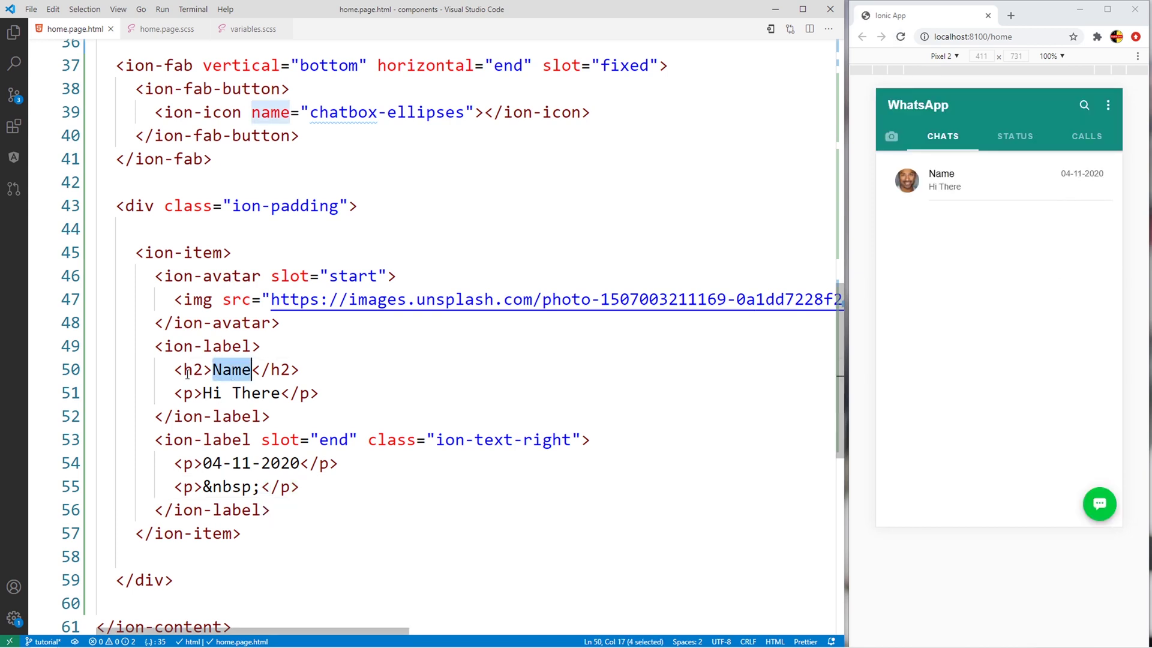
double_click(194, 370)
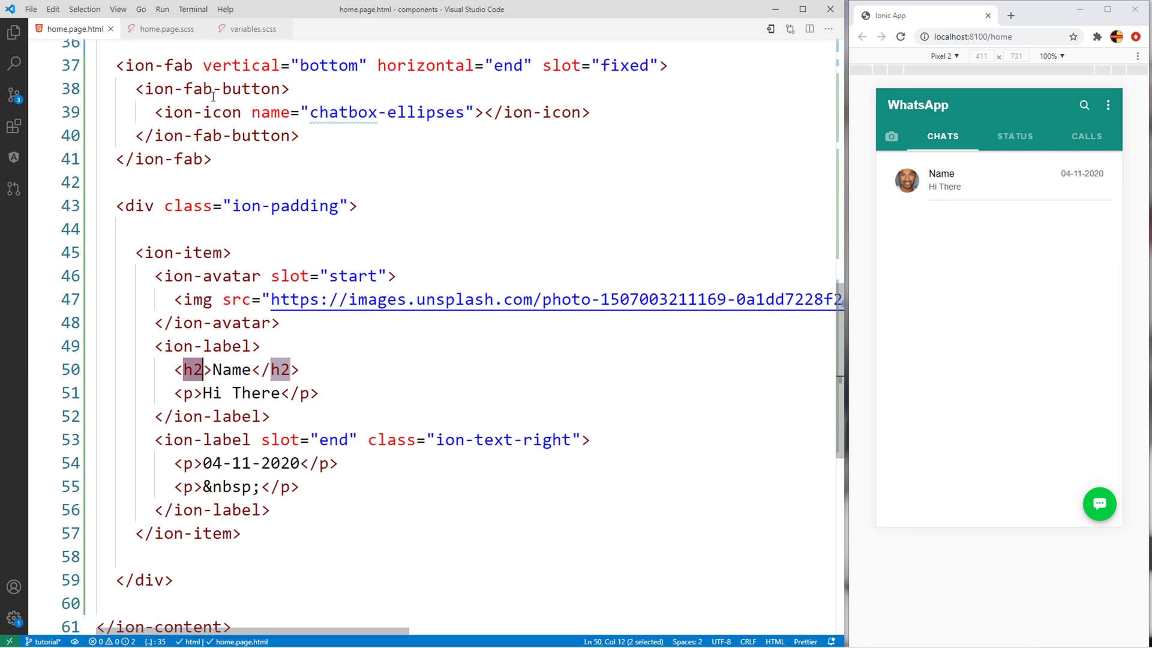
left_click(167, 29)
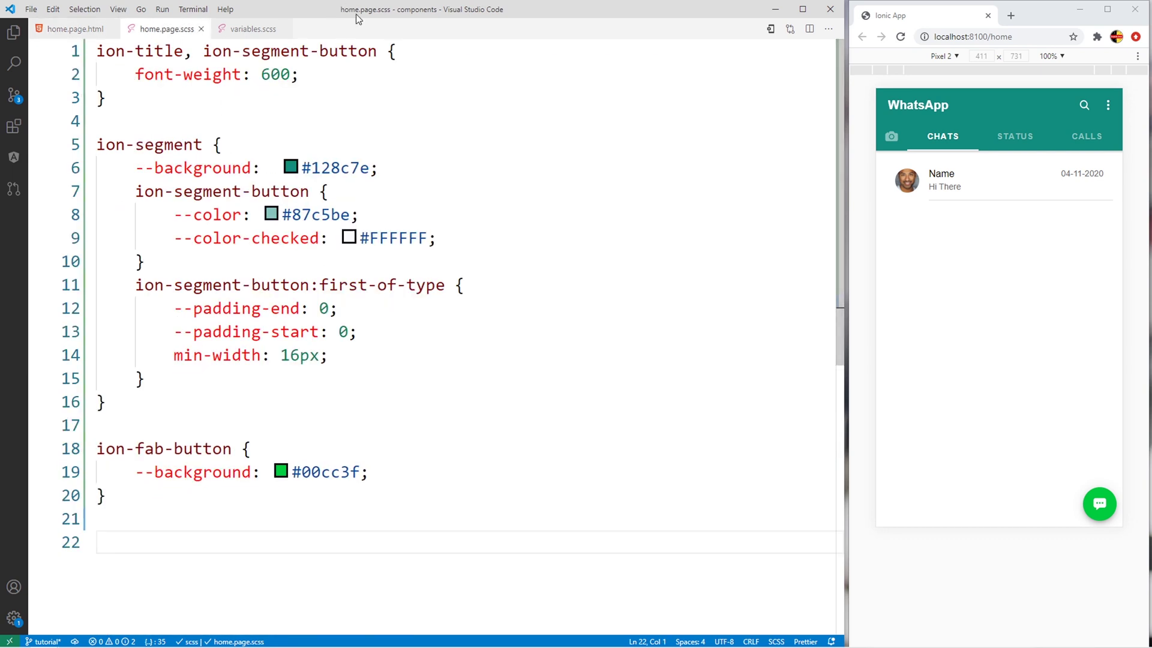
Append h2 to the ion-title, ion-segment-button bold selector, save, and return to home.page.html
double_click(376, 55)
key("End")
type(", h2")
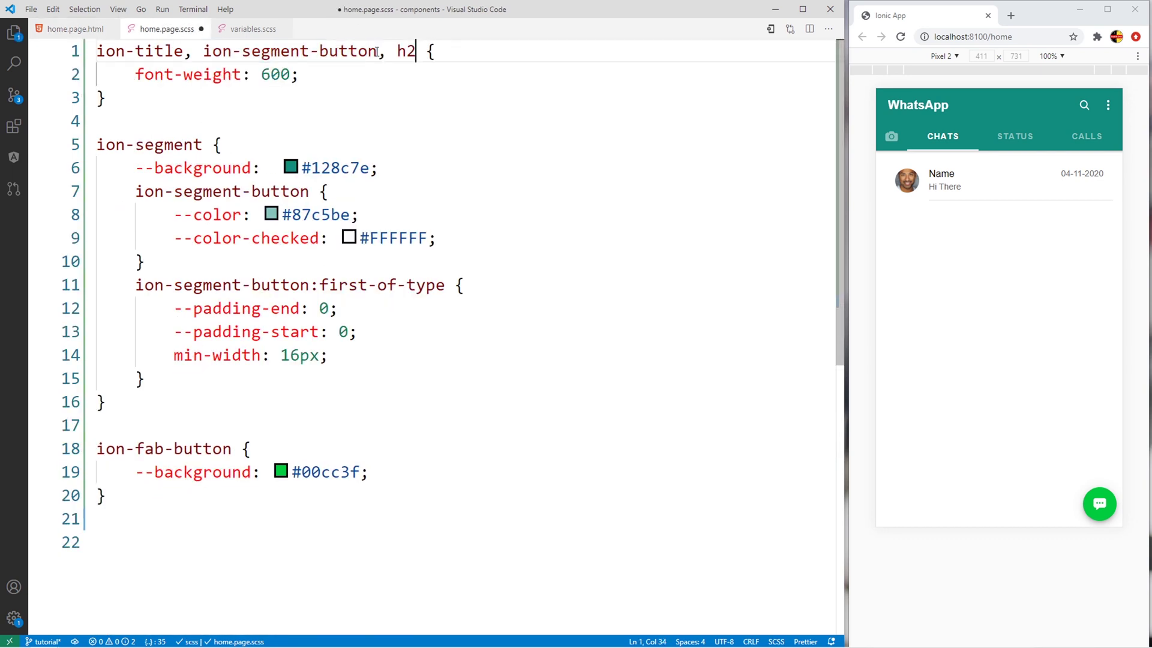
key("ctrl+s")
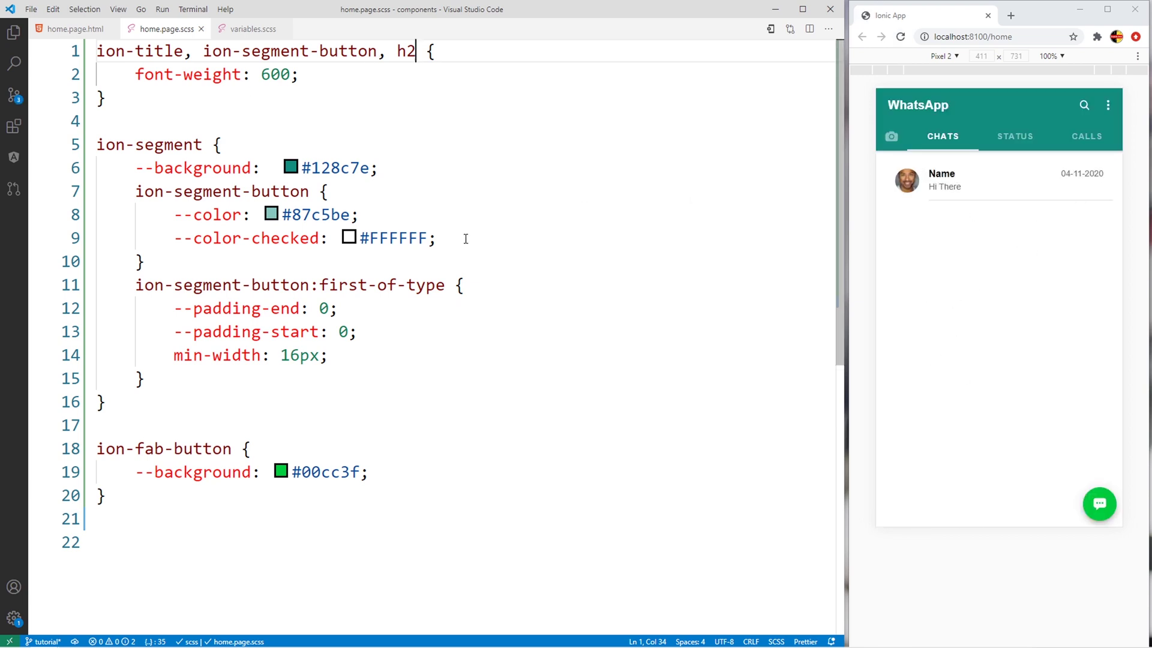
left_click(75, 29)
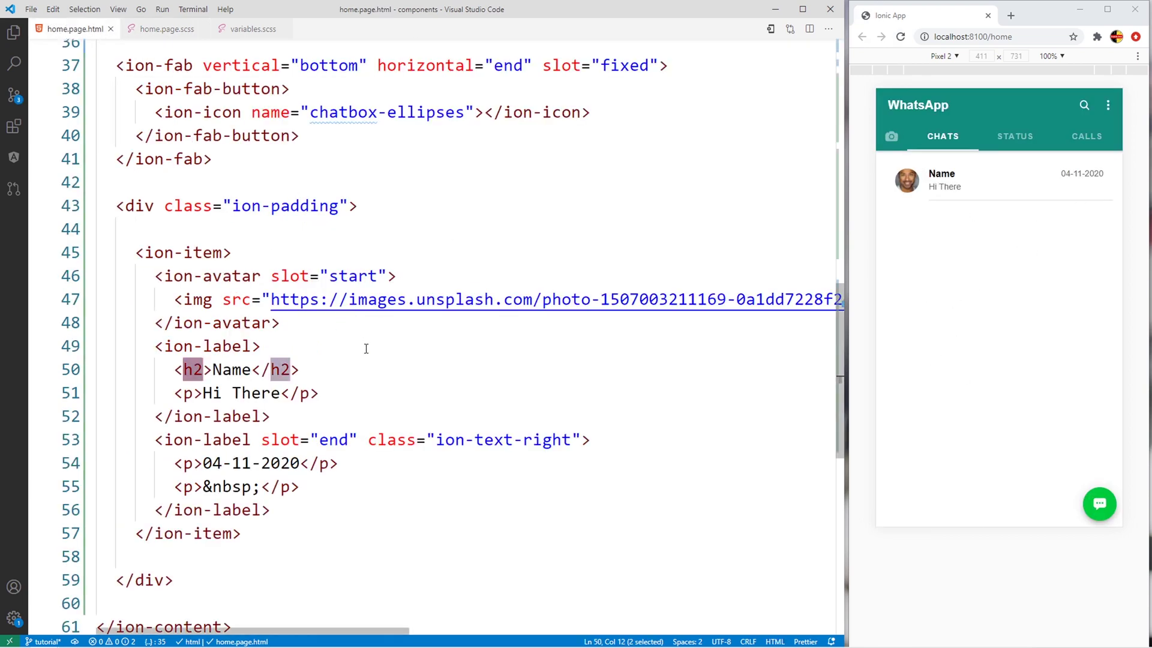
scroll(376, 379, "down", 3)
Copy the ion-item chat block, paste it twice below, and save
left_click(242, 414)
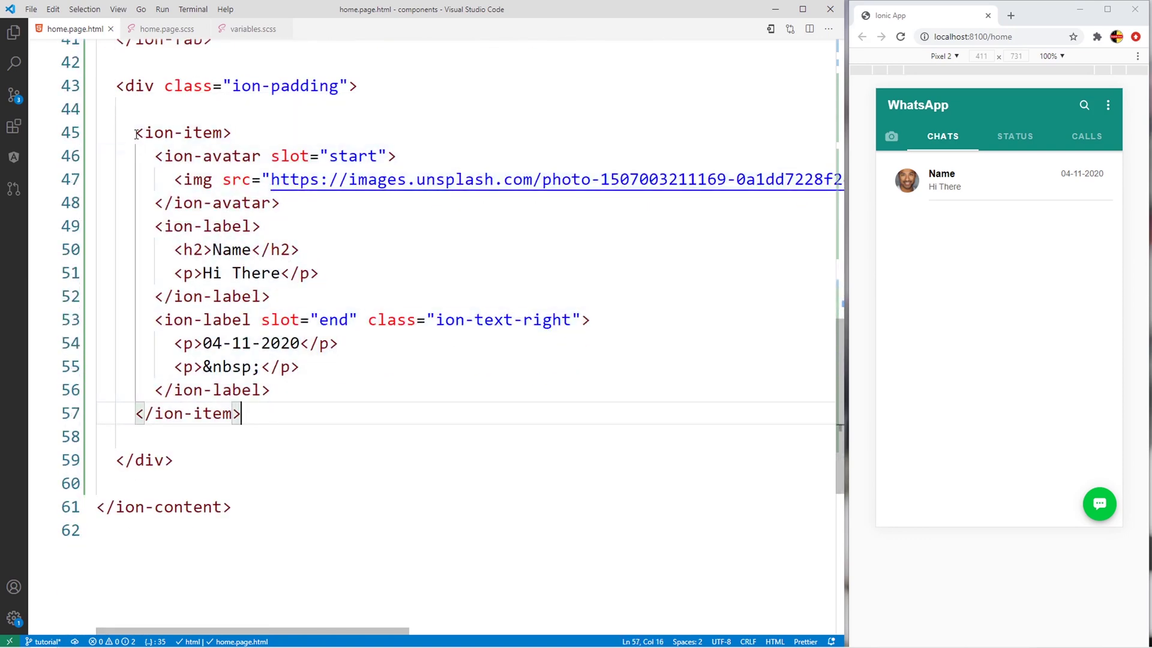
left_click_drag(135, 132, 244, 414)
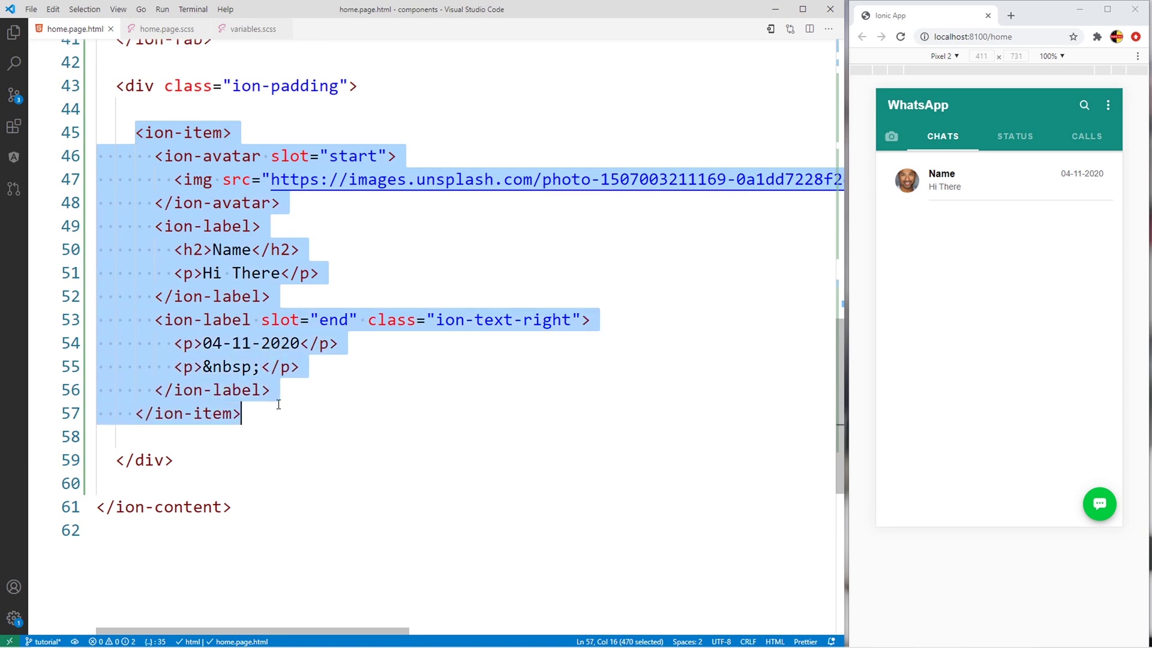
key("ctrl+c")
key("Right")
key("Return")
key("Return")
key("ctrl+v")
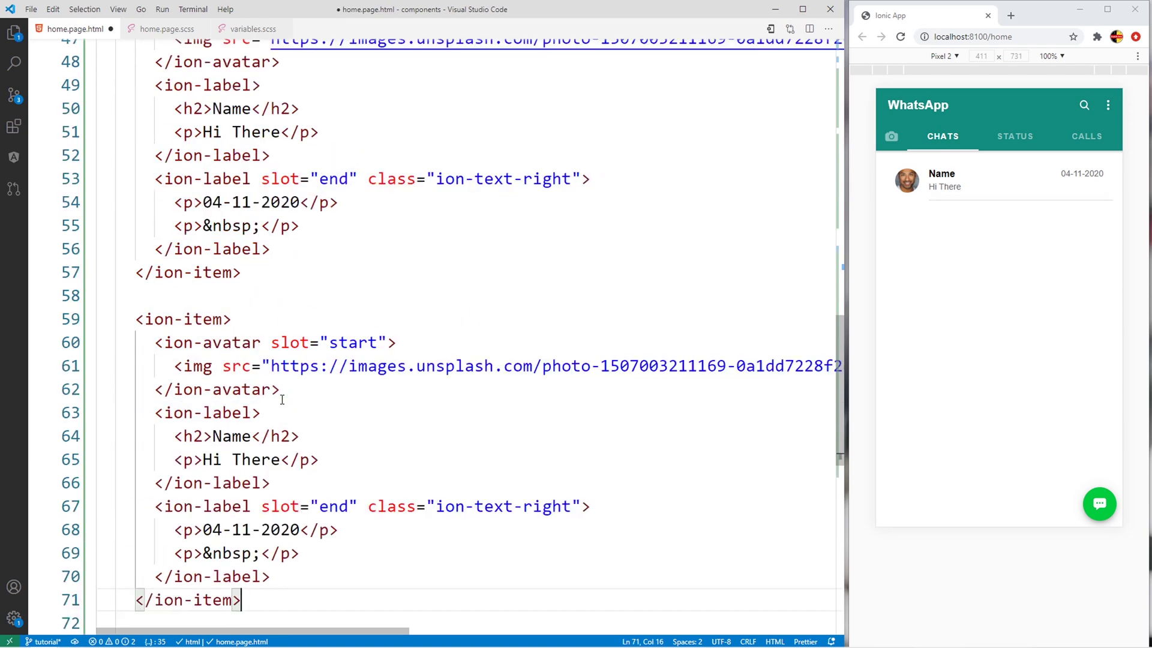
key("Return")
key("Return")
key("ctrl+v")
key("ctrl+s")
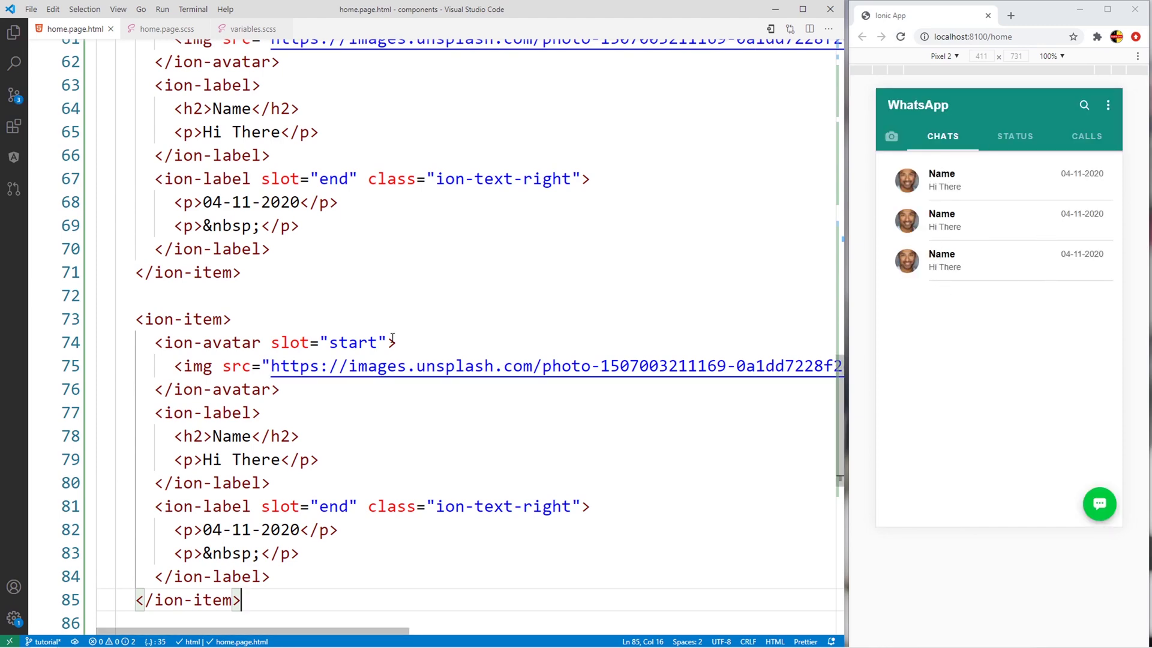
scroll(335, 343, "up", 5)
scroll(335, 342, "up", 4)
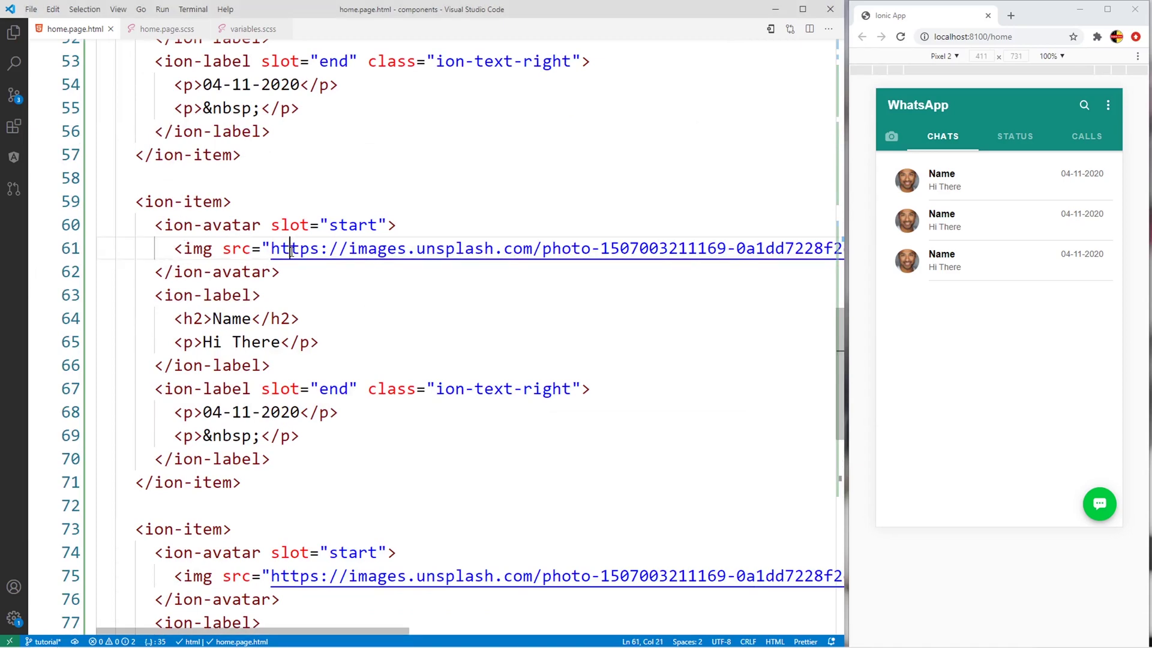
Swap the second and third avatars to different Unsplash photo URLs and save
left_click_drag(273, 248, 798, 249)
key("ctrl+c")
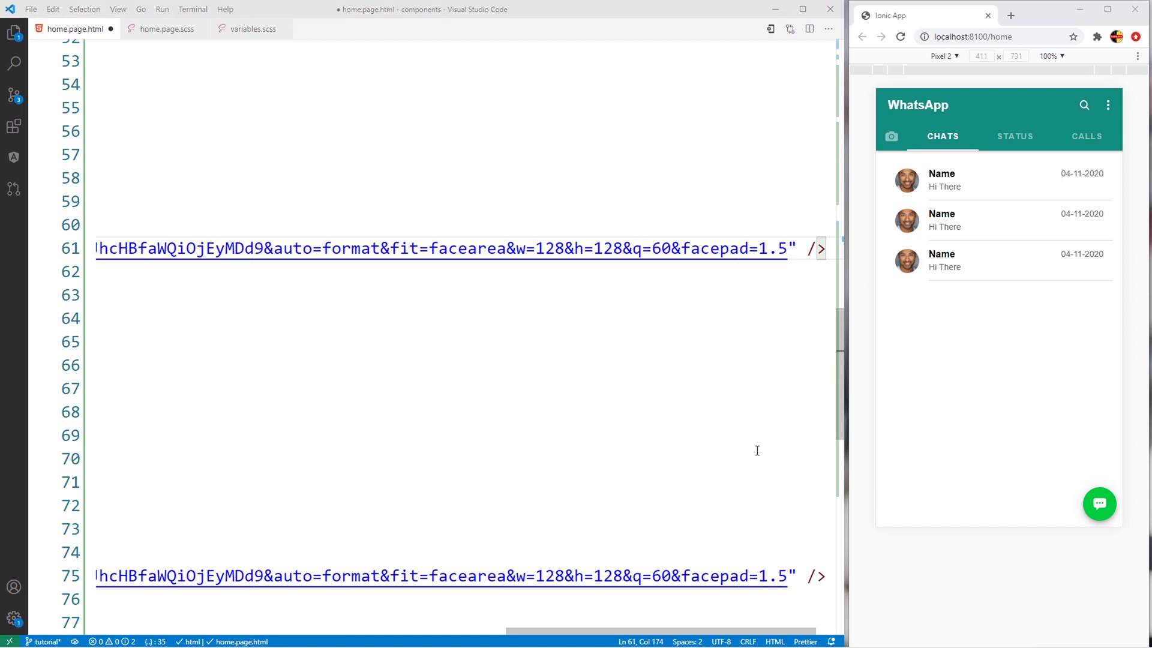
scroll(746, 495, "down", 2)
left_click_drag(791, 425, 270, 425)
key("ctrl+v")
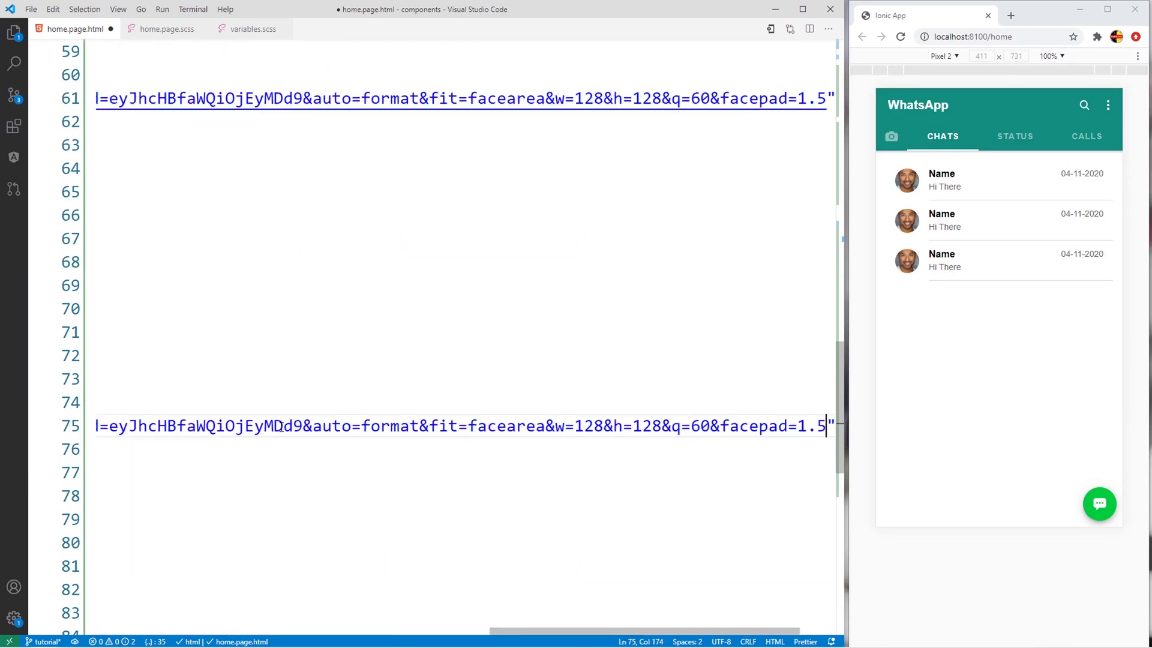
key("ctrl+s")
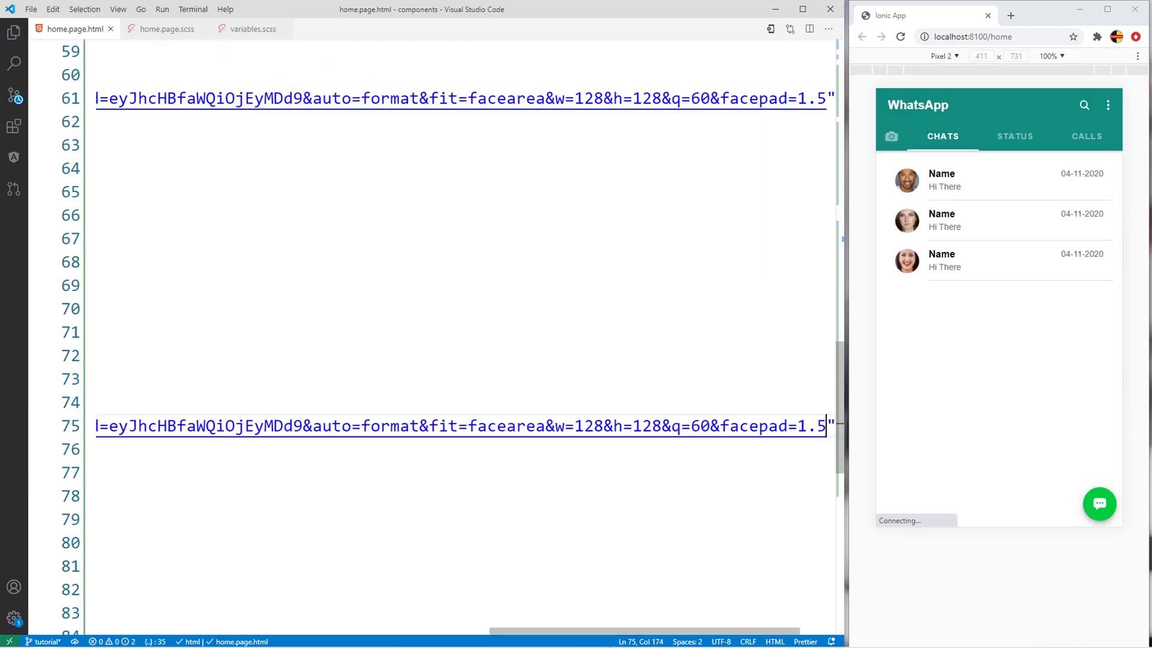
left_click_drag(642, 630, 342, 630)
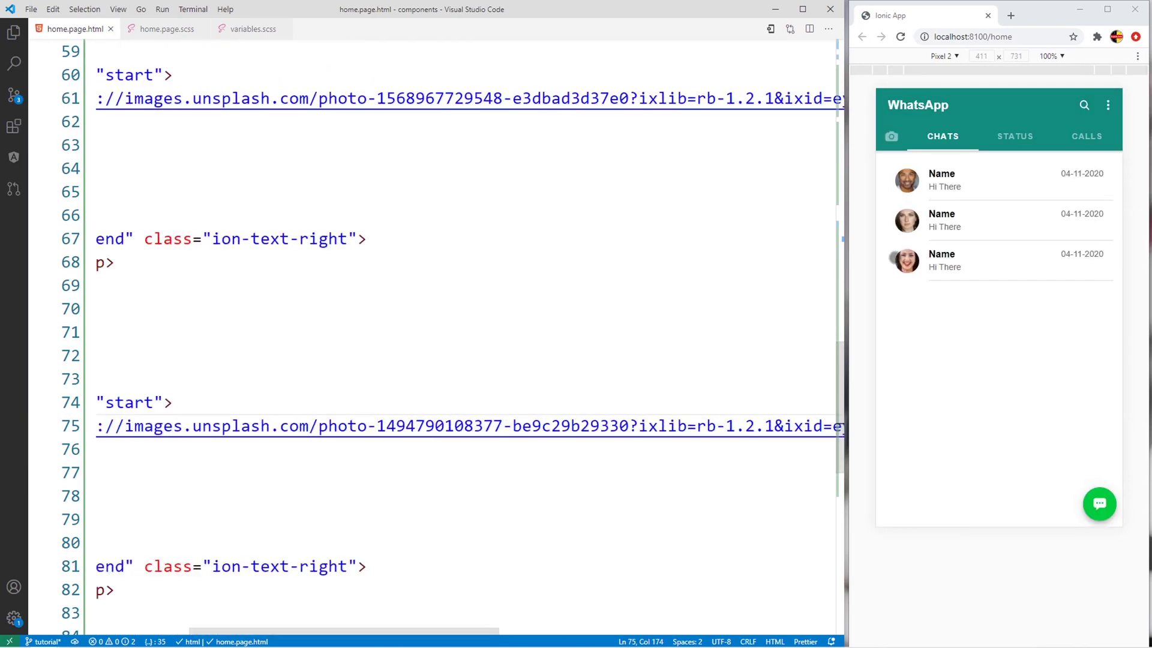
left_click_drag(341, 630, 190, 630)
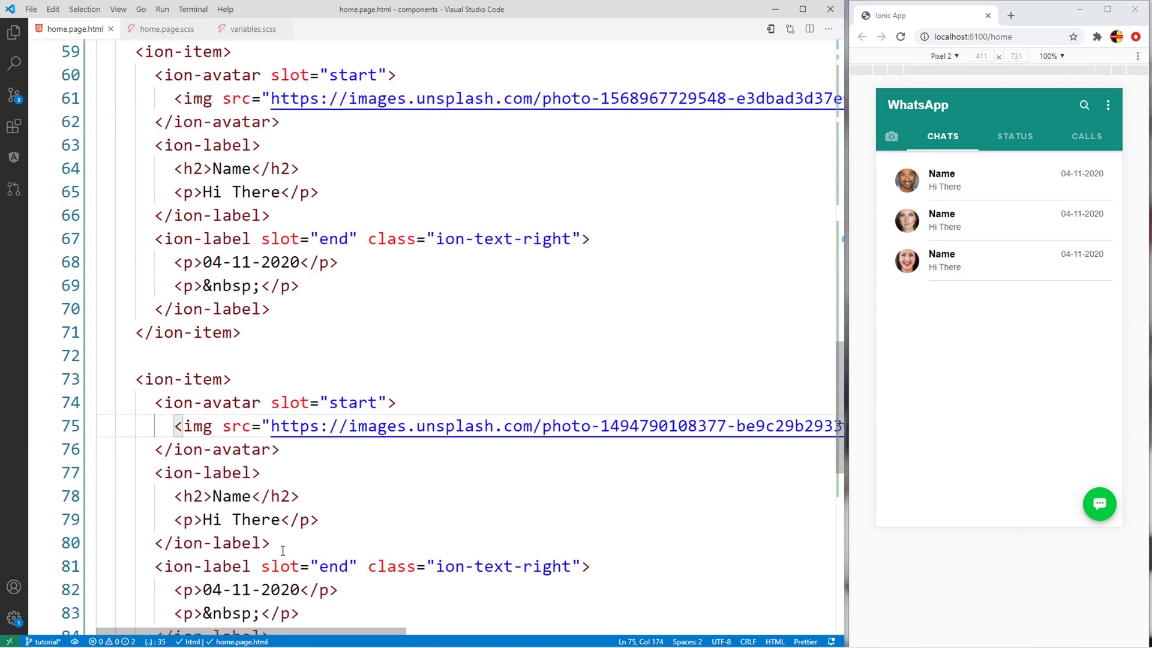
scroll(429, 361, "down", 1)
scroll(429, 361, "up", 2)
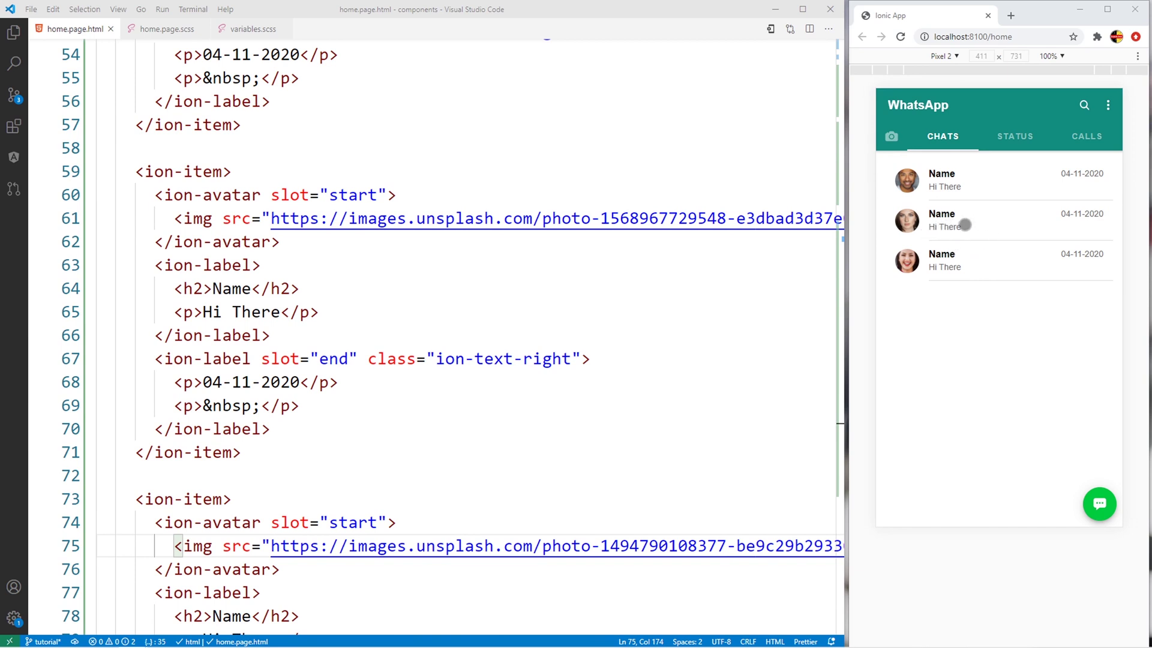
Insert a checkmark-done ion-icon before the second chat's message and save
left_click(202, 311)
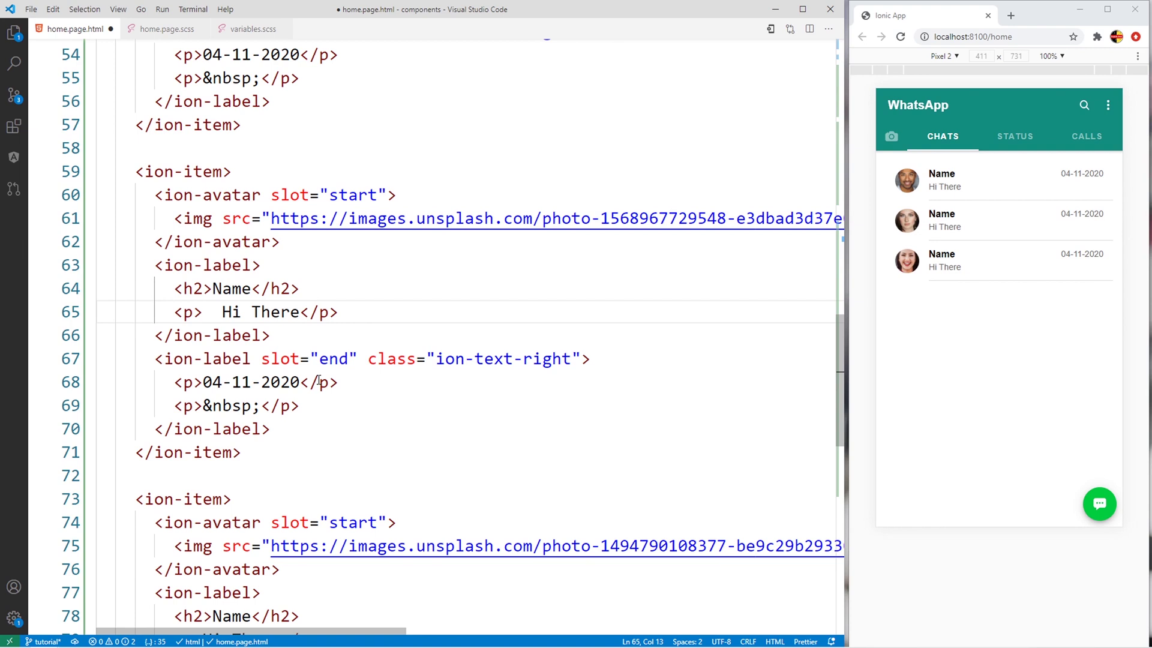
type("i-icon")
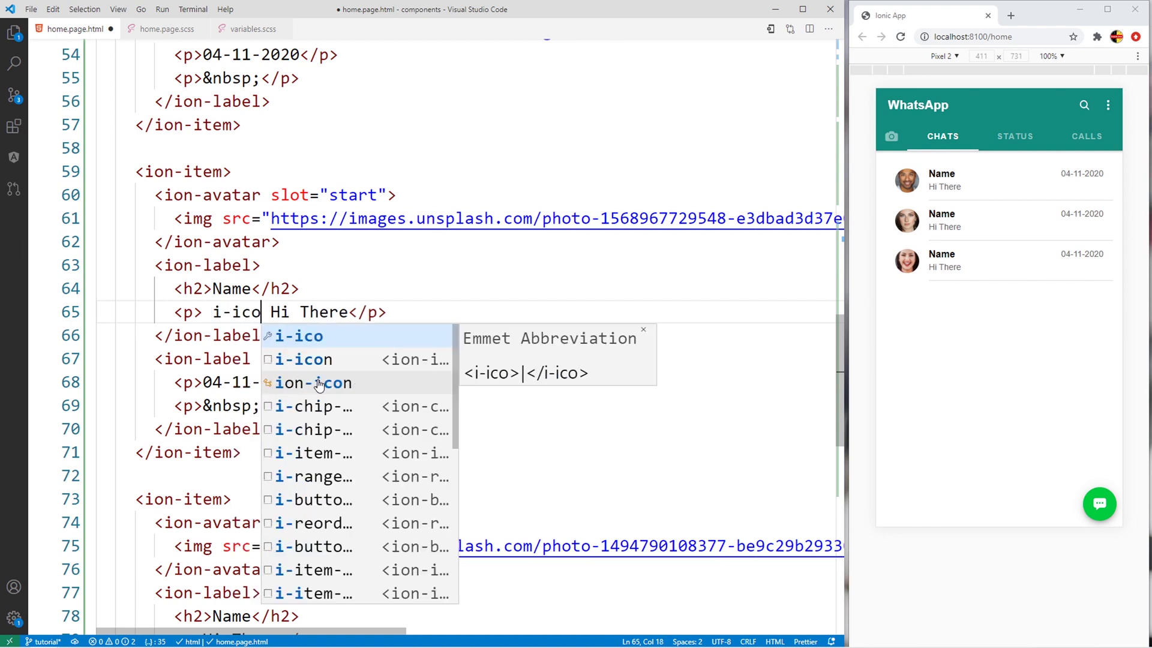
key("Down")
key("Return")
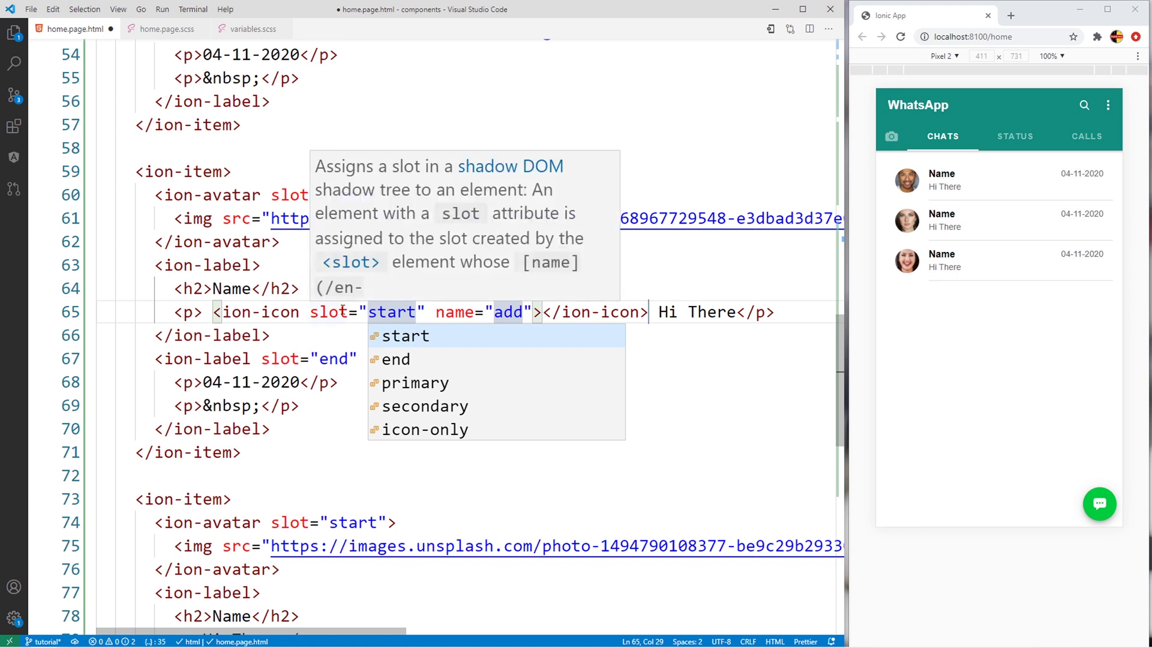
key("BackSpace")
key("BackSpace")
key("BackSpace")
key("BackSpace")
key("BackSpace")
key("BackSpace")
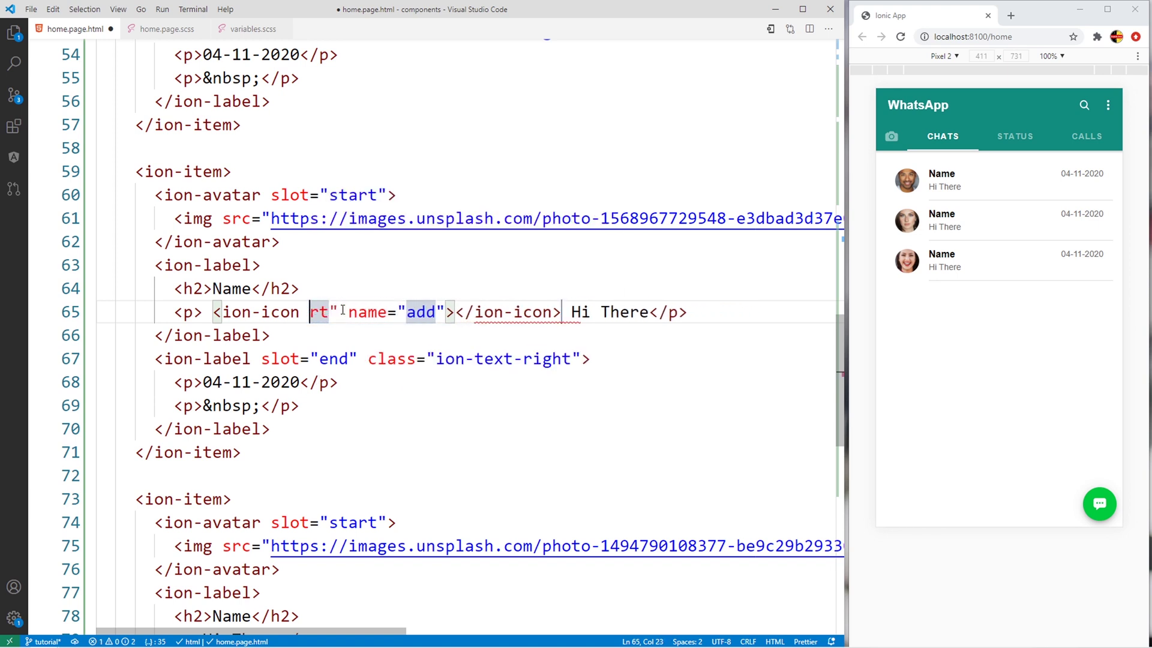
key("BackSpace")
key("BackSpace")
key("BackSpace")
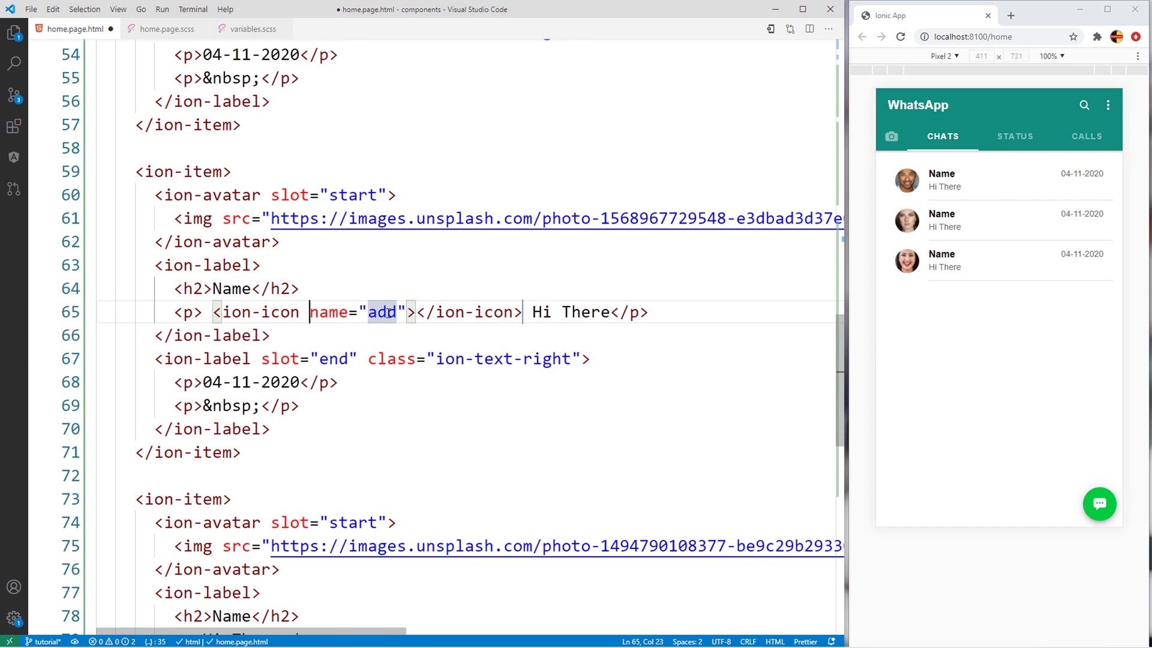
double_click(387, 313)
key("ctrl+v")
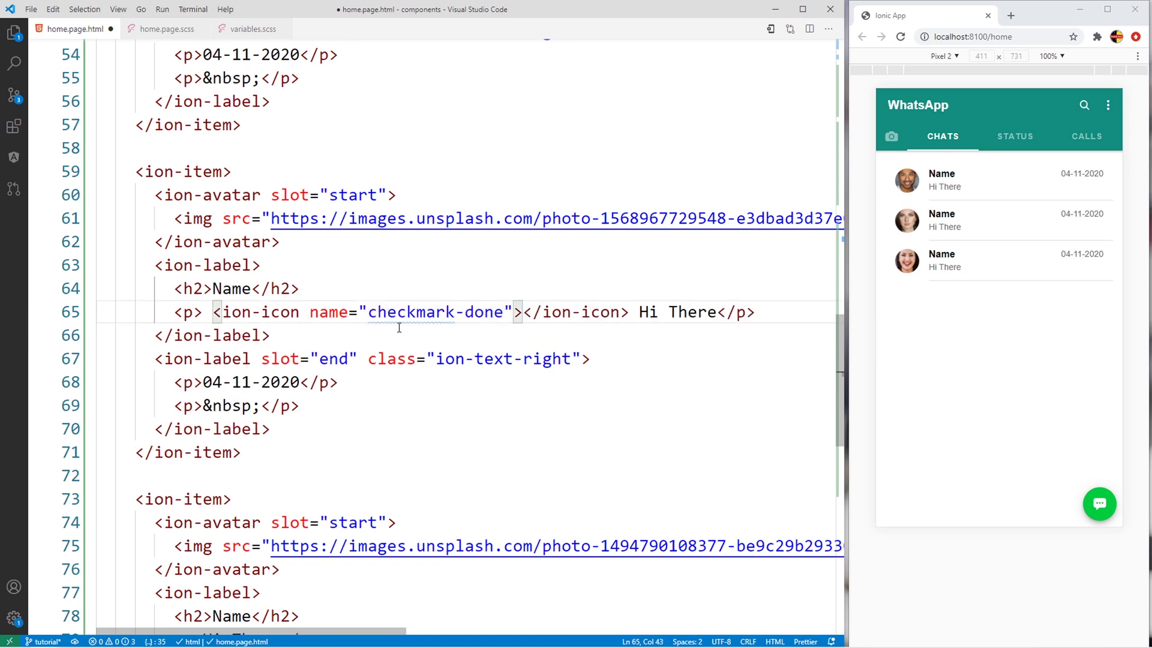
key("ctrl+s")
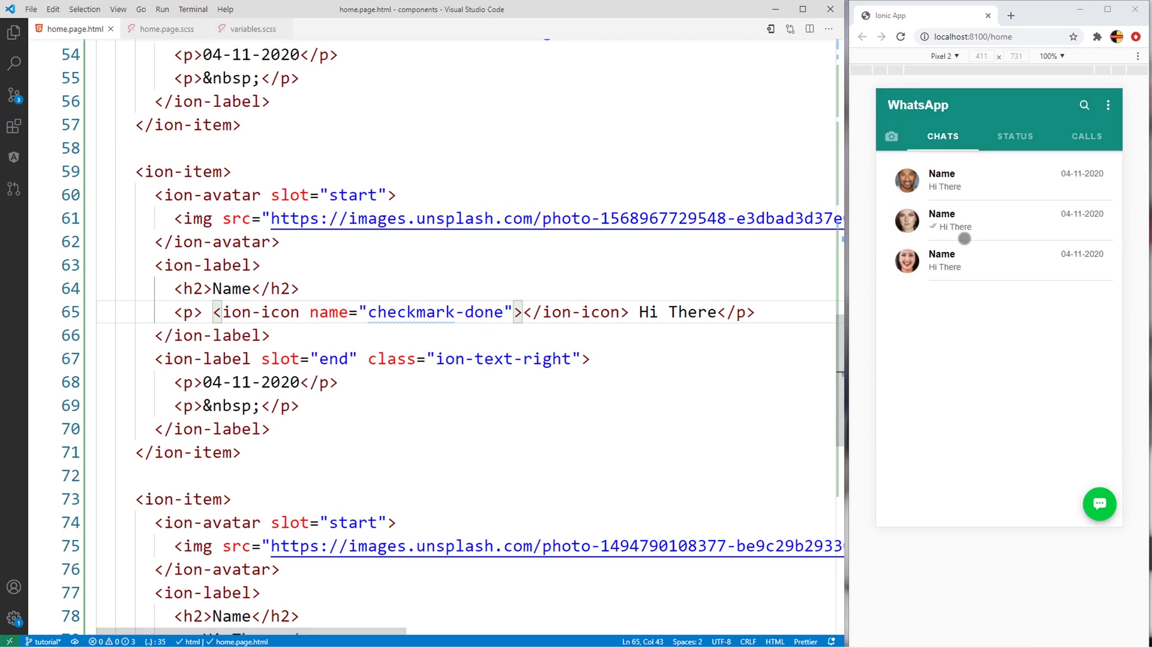
Give that icon class="read", save, and select the word read
left_click(301, 312)
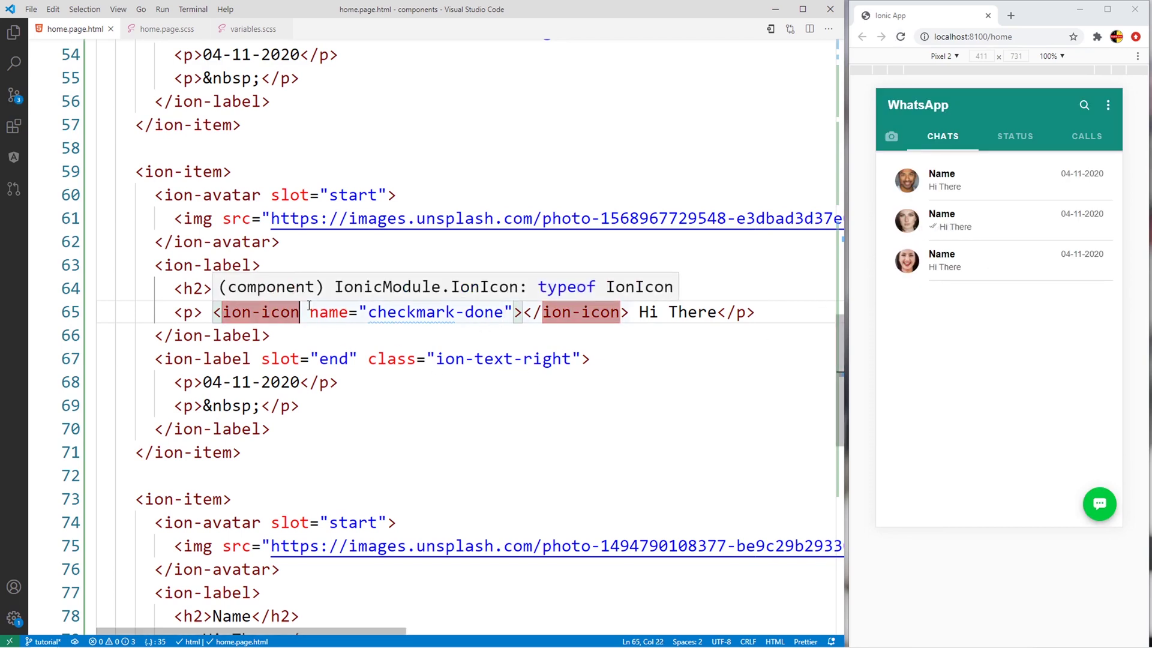
type("class=\"")
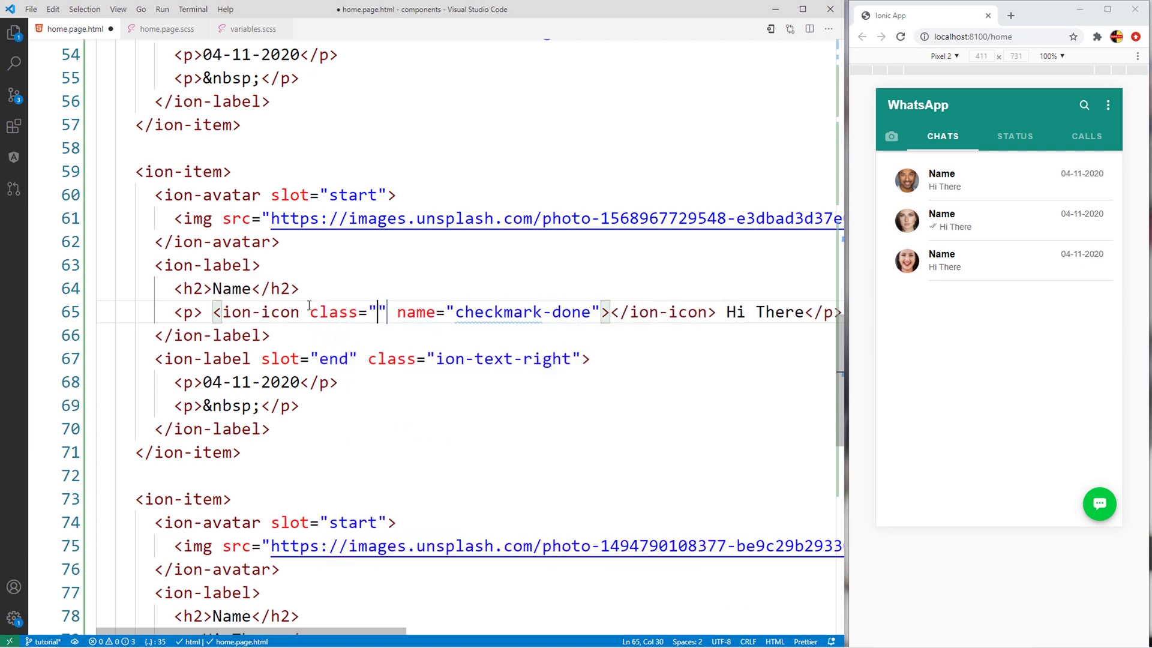
type("read")
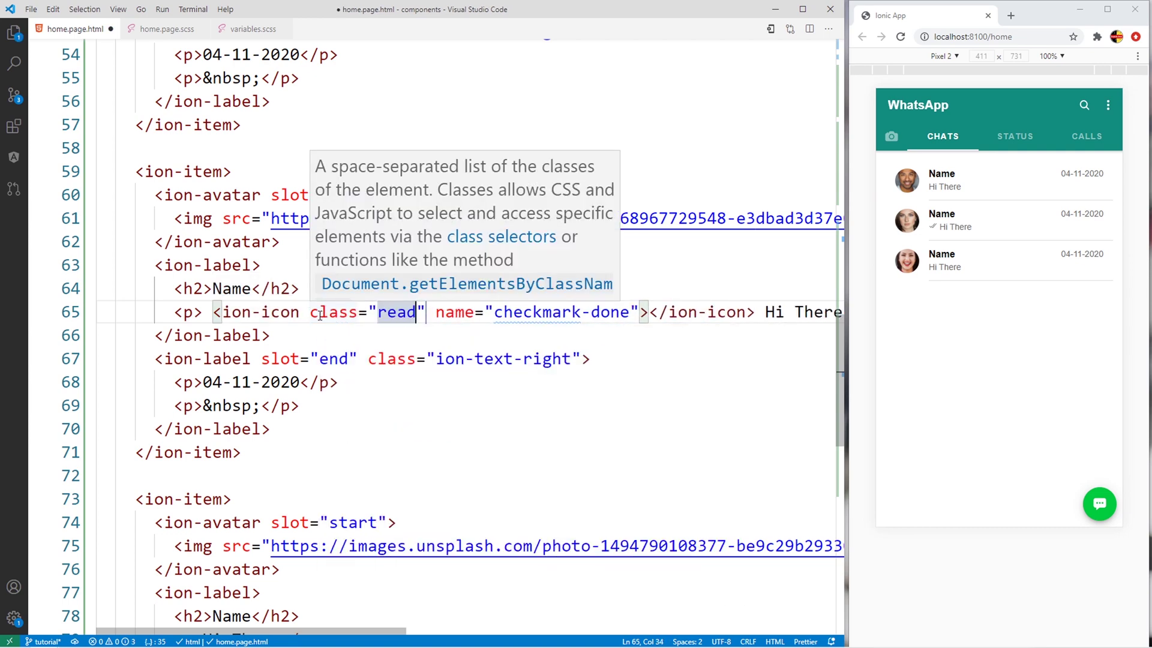
key("ctrl+s")
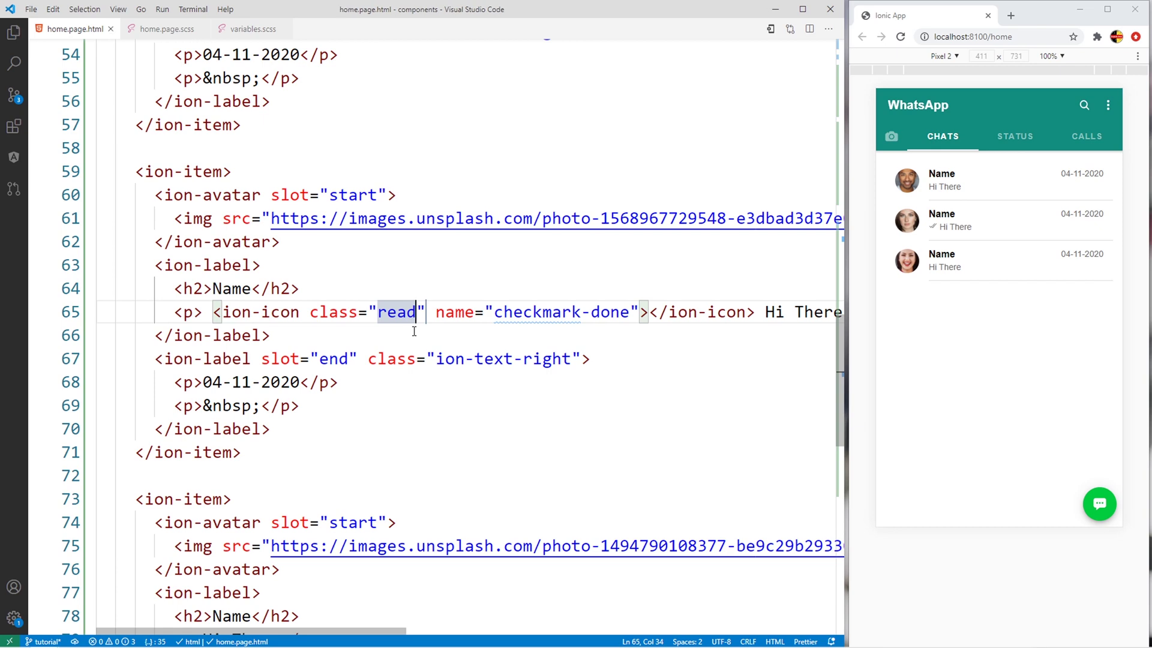
double_click(396, 313)
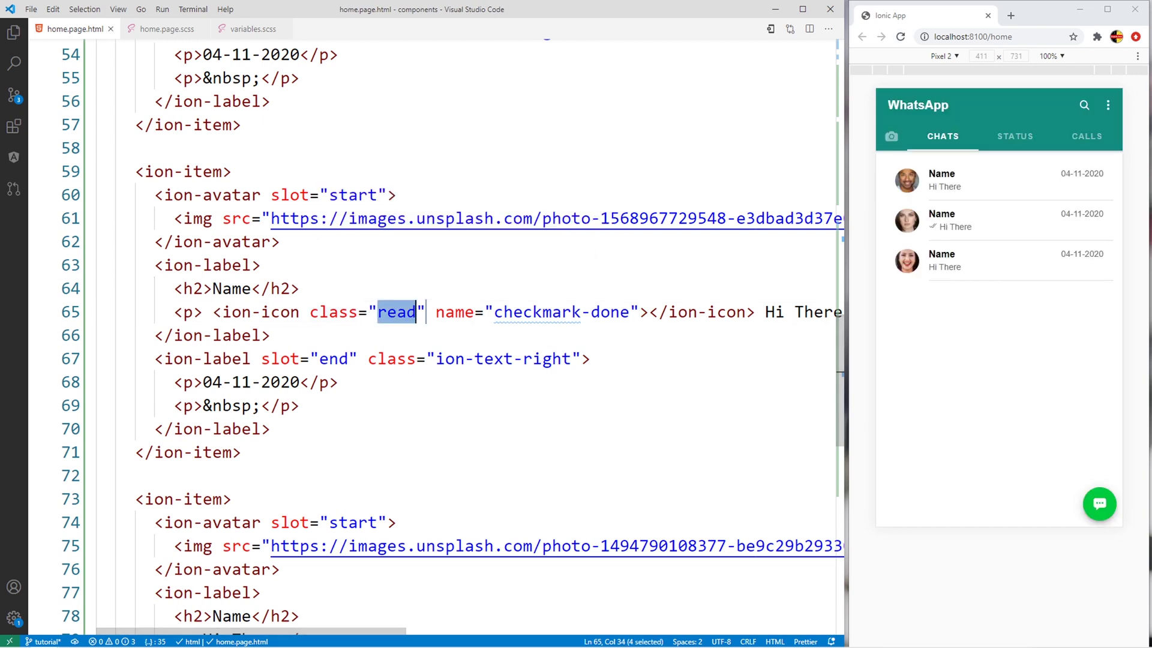
In home.page.scss, add a p ion-icon rule with font-size 16px and save
left_click(167, 29)
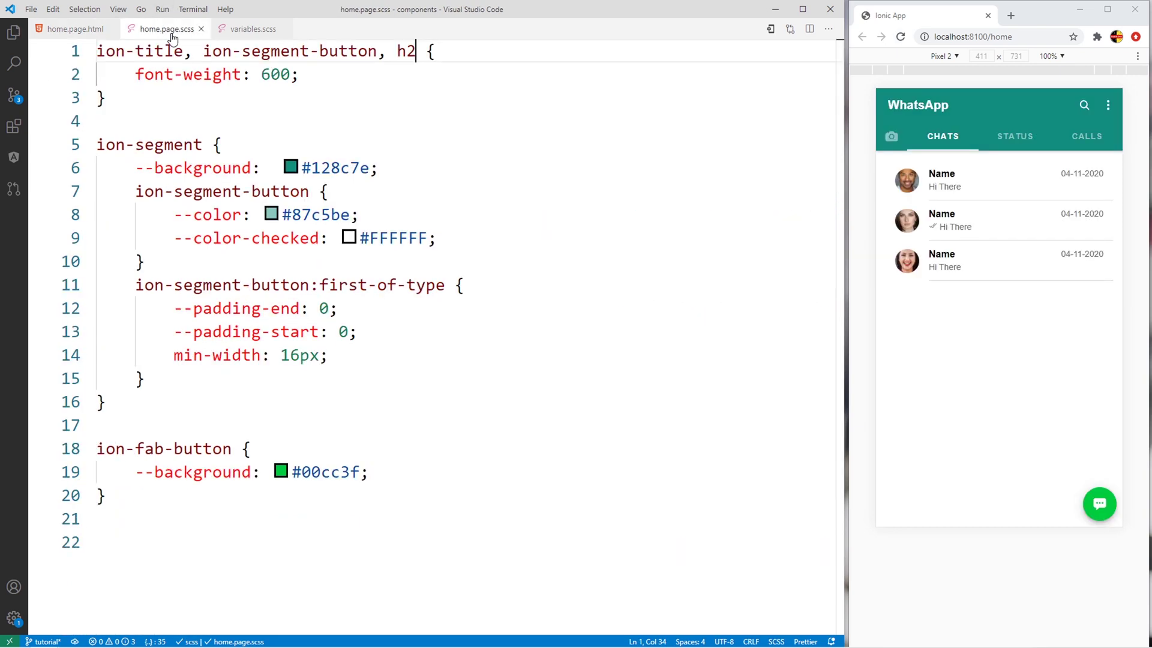
scroll(378, 351, "down", 1)
left_click(185, 474)
type("p ")
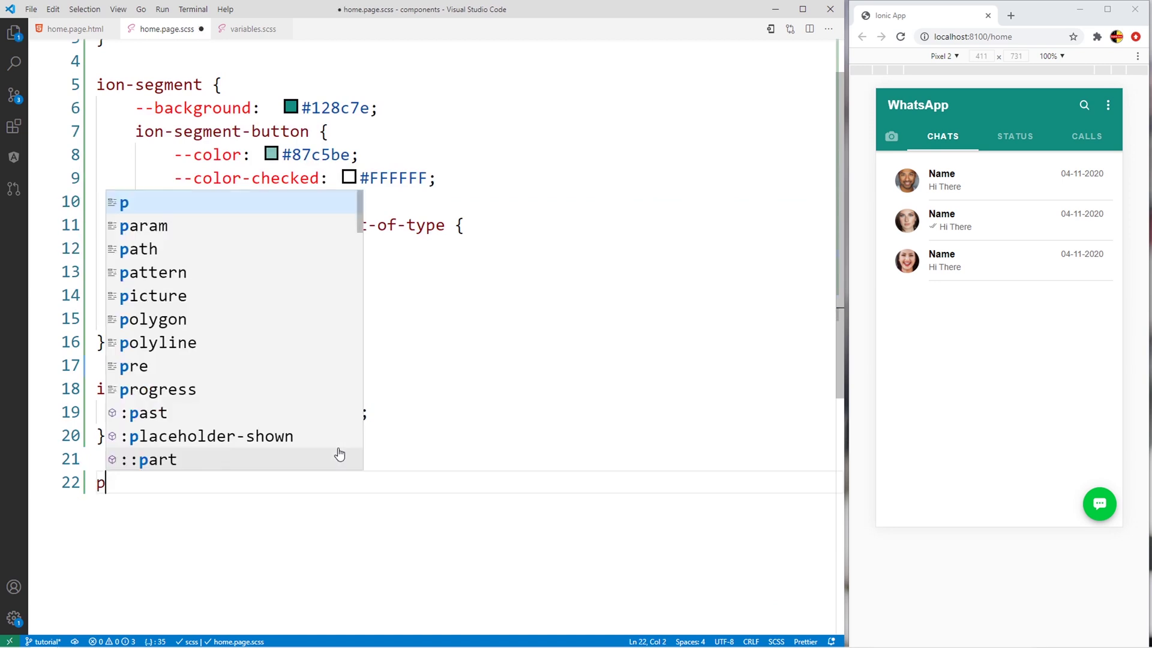
type("ion-icon ")
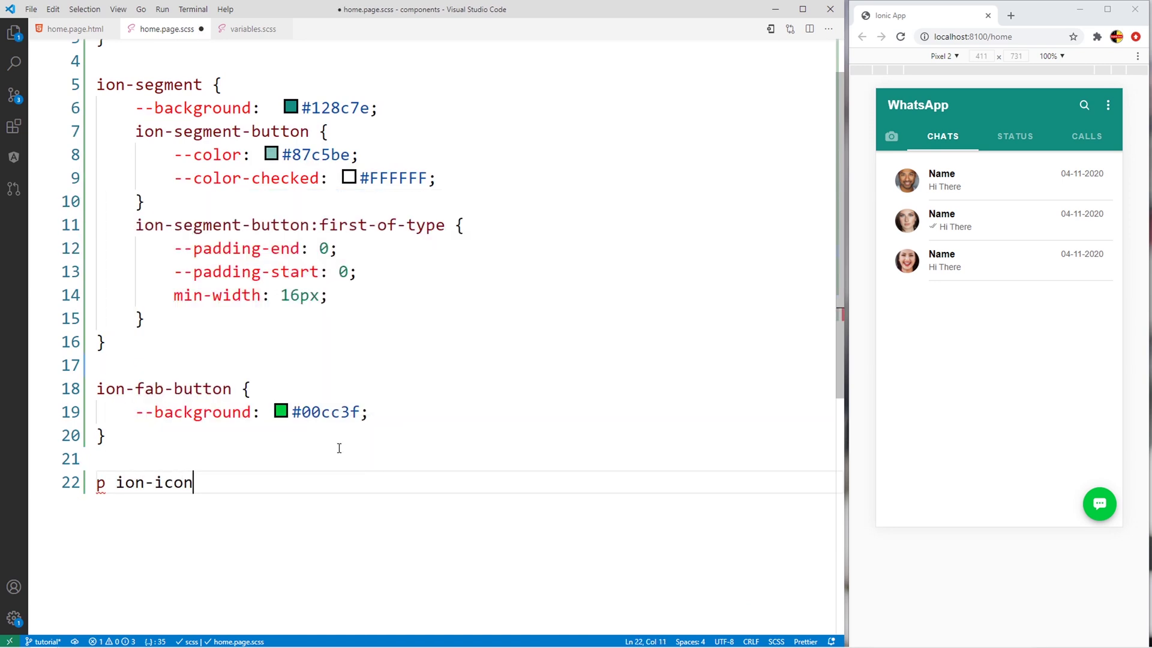
type("{P")
key("Escape")
key("Return")
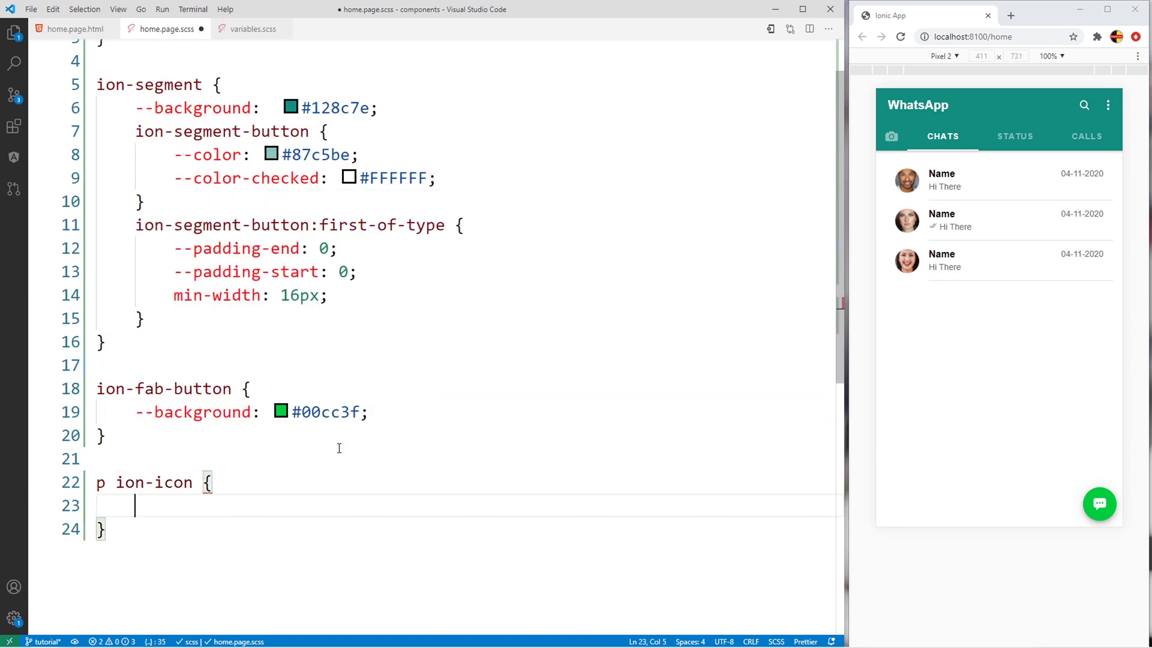
type("font")
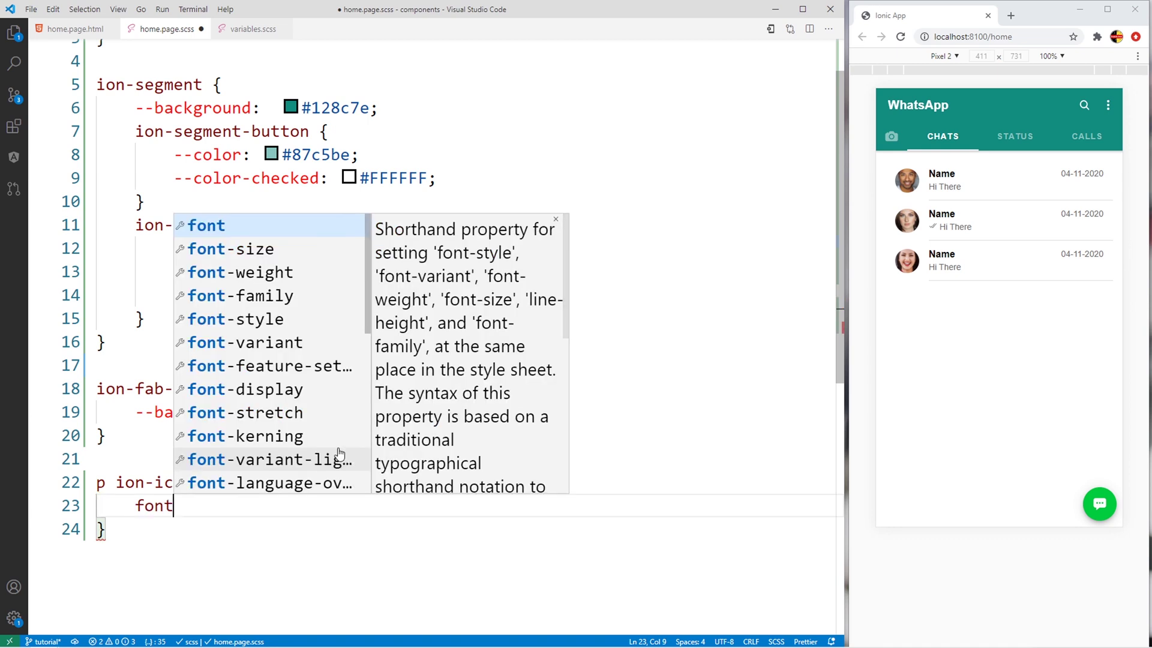
key("Down")
key("Return")
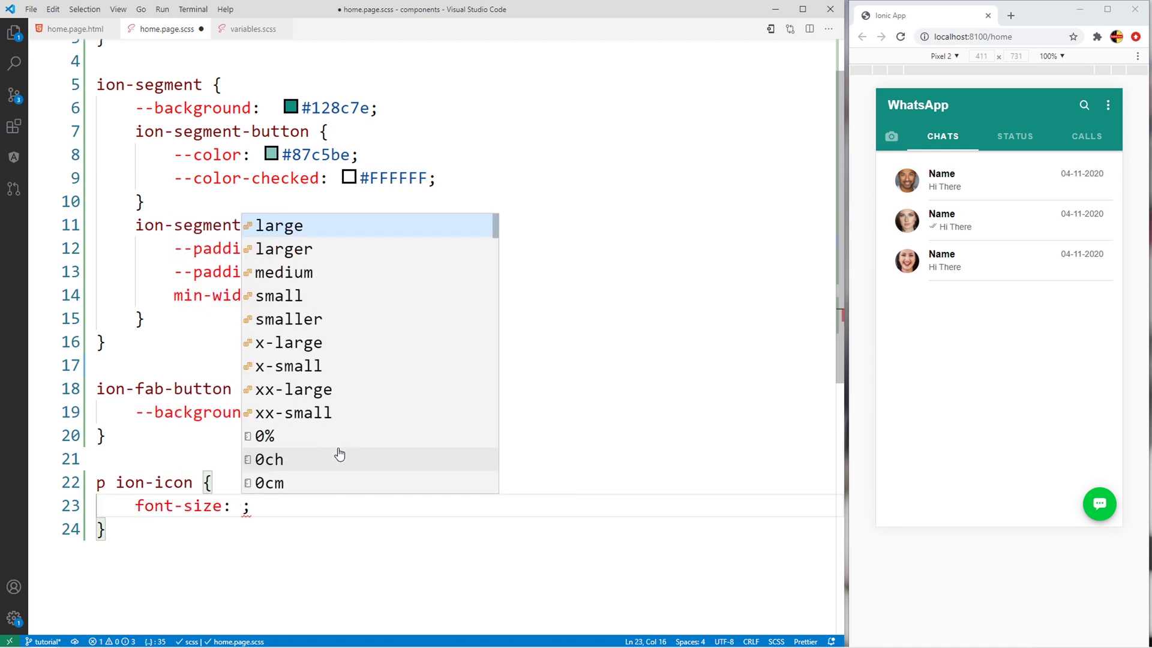
type("16px")
key("End")
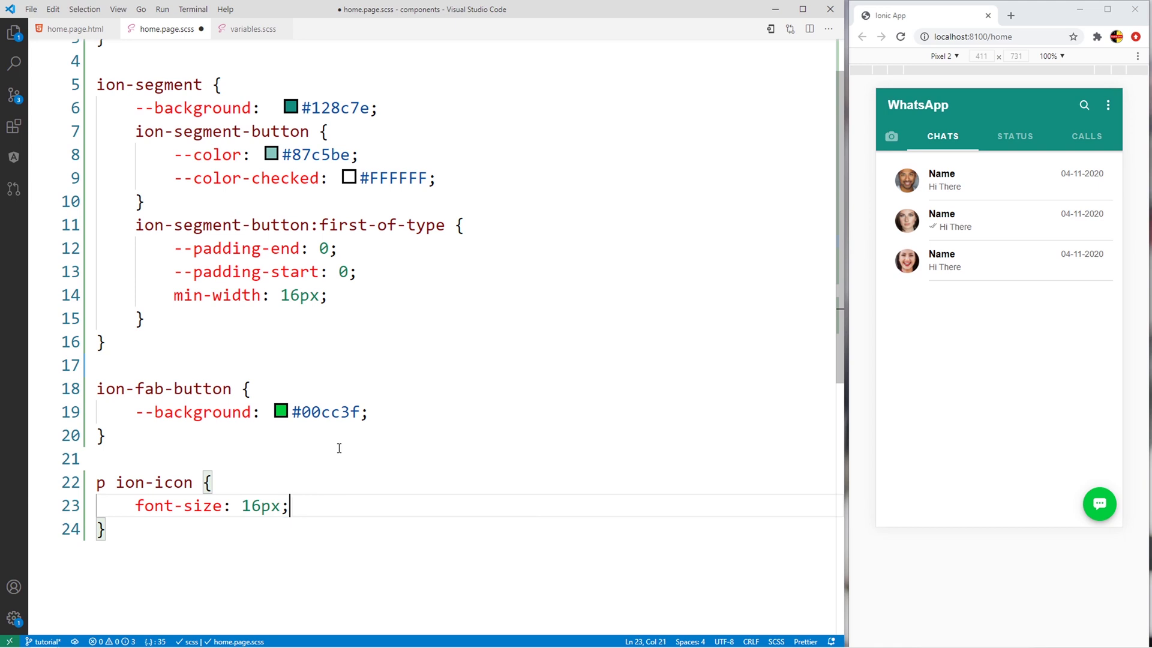
key("Return")
key("ctrl+s")
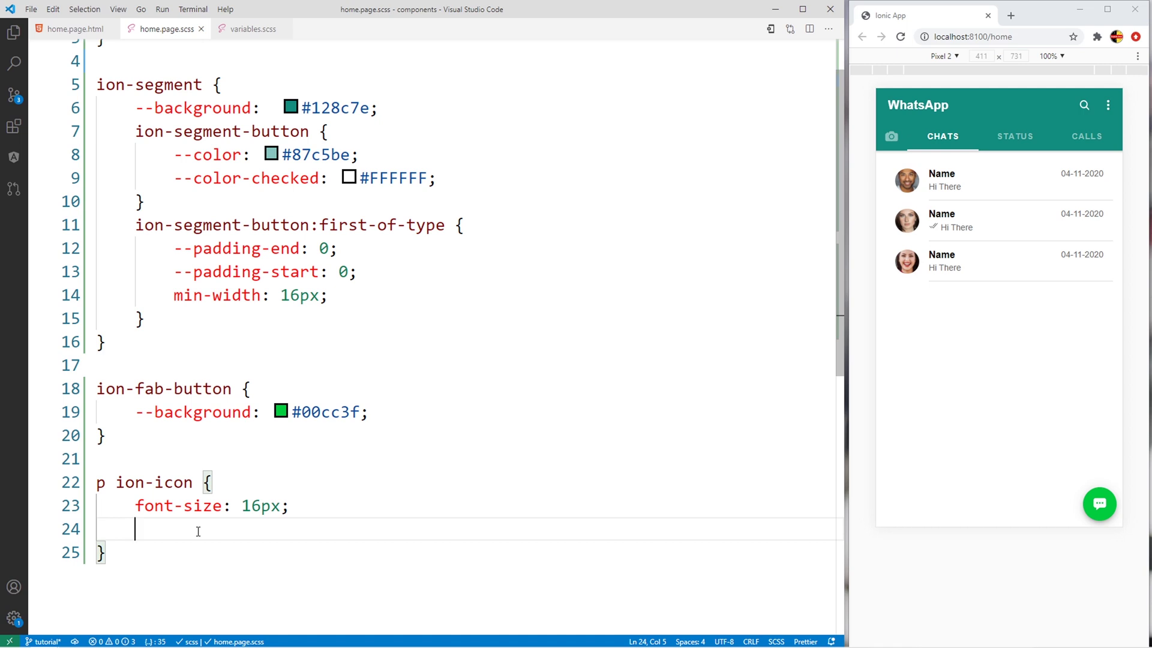
type("ver")
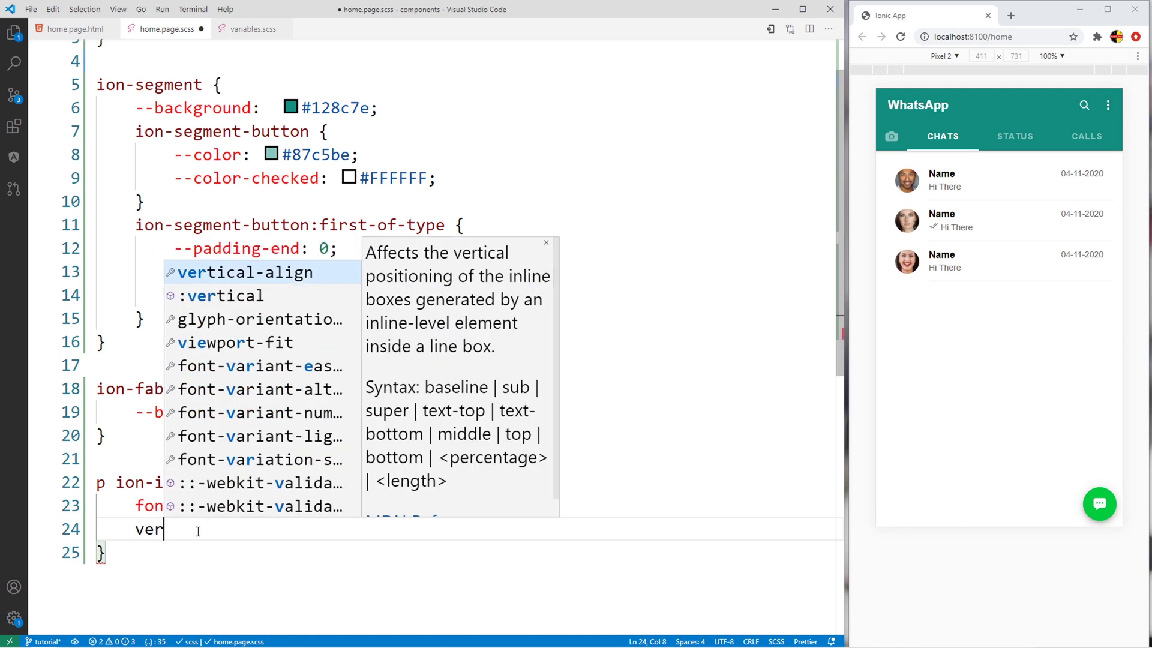
Add vertical-align: middle to the p ion-icon rule and save
key("Return")
type("mi")
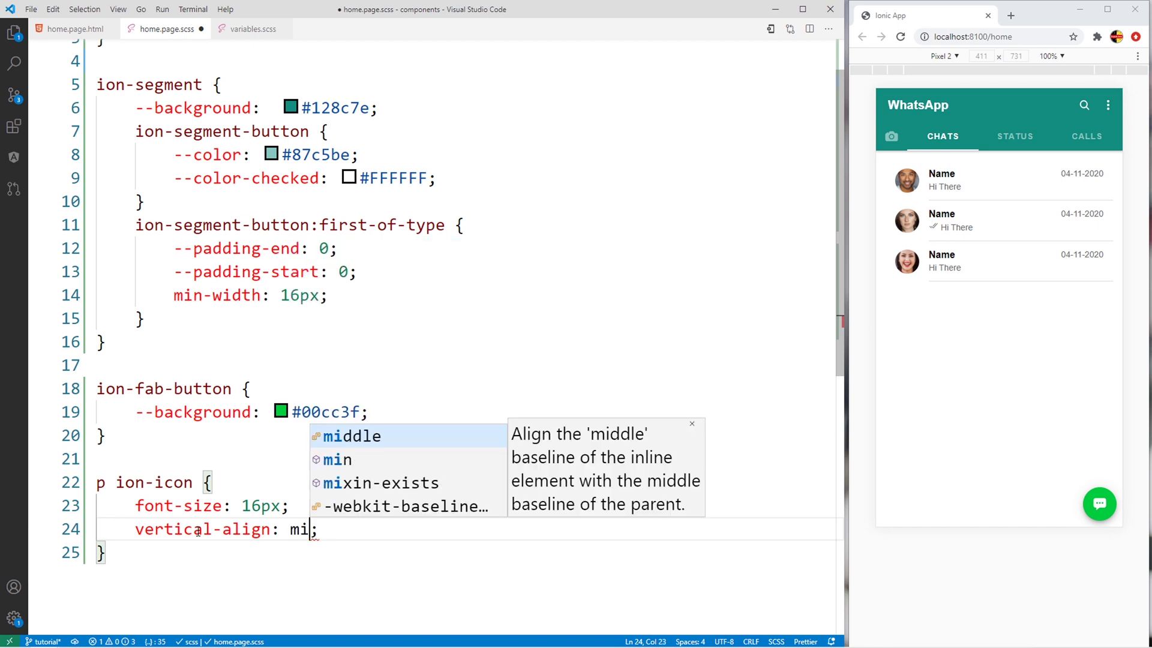
type("d")
key("Return")
key("ctrl+s")
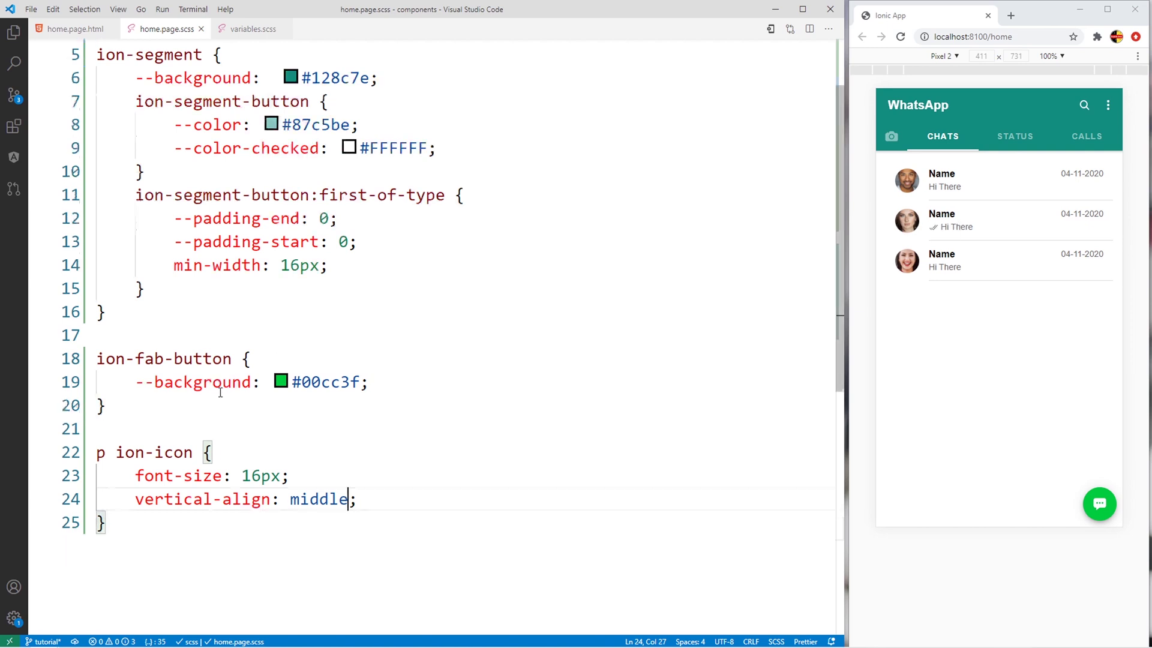
scroll(360, 360, "down", 3)
left_click(174, 347)
Add a .read { color: #43b5af; } rule below the ion-icon rule and save
key("Return")
key("Return")
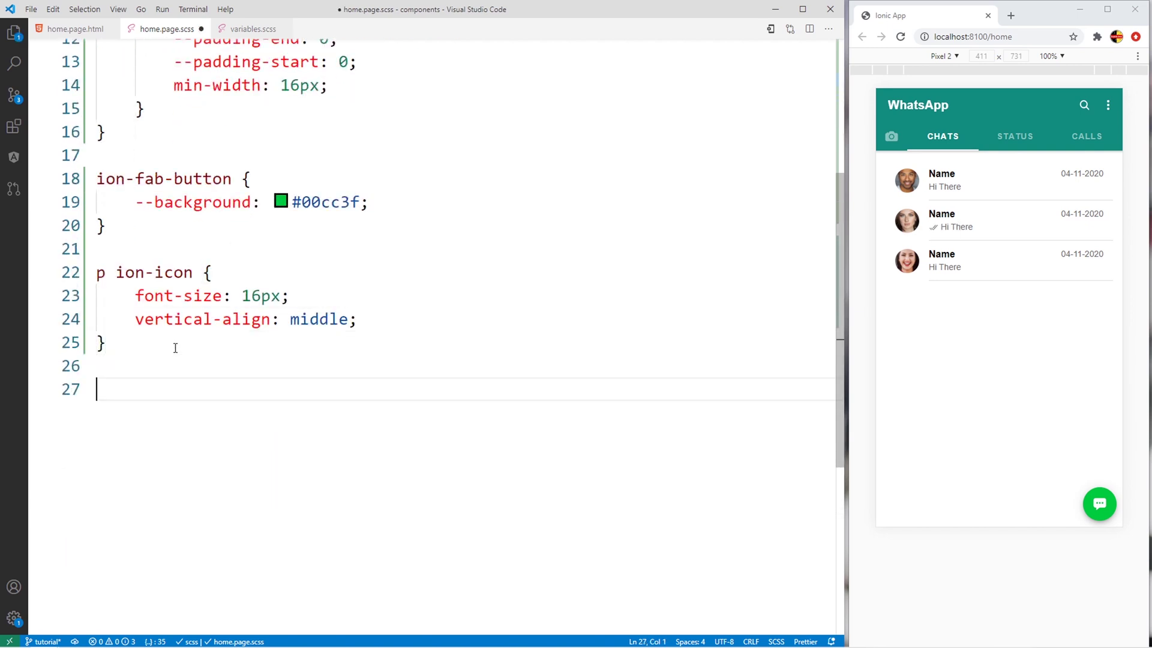
type(".read {")
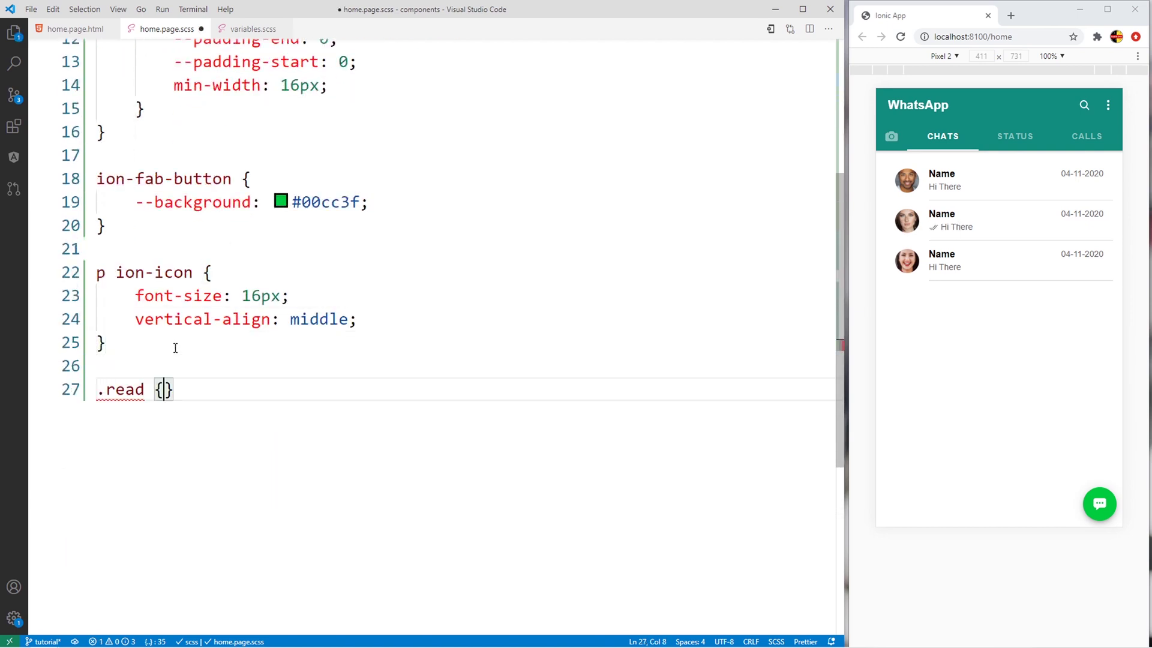
key("Return")
type("color: ")
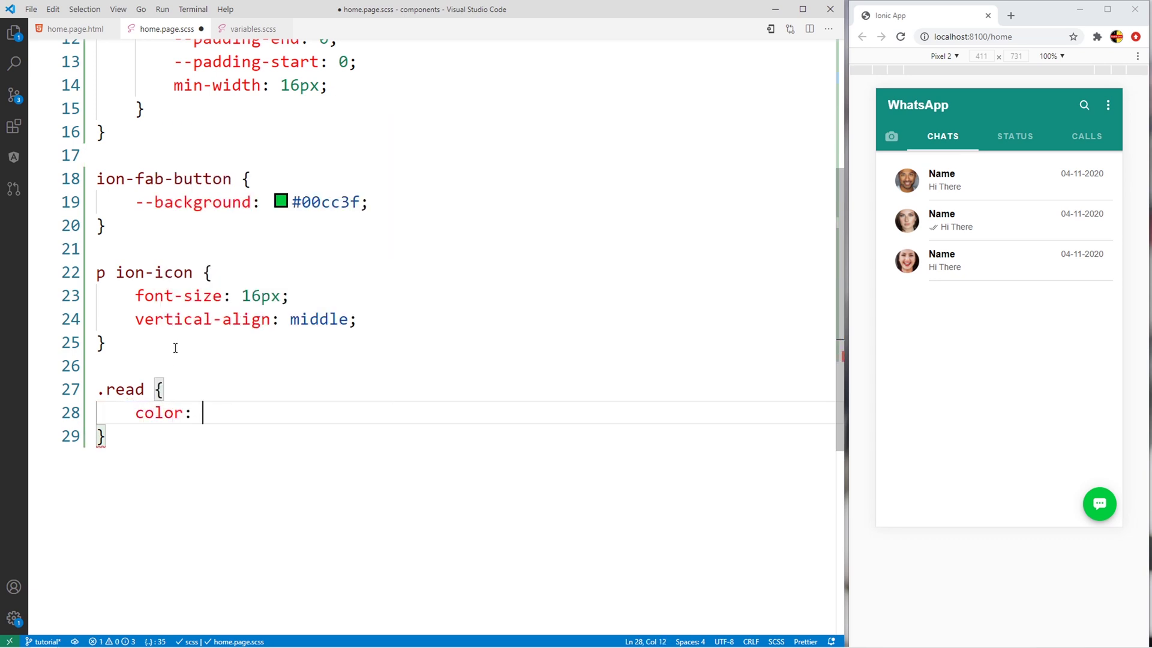
type("#43")
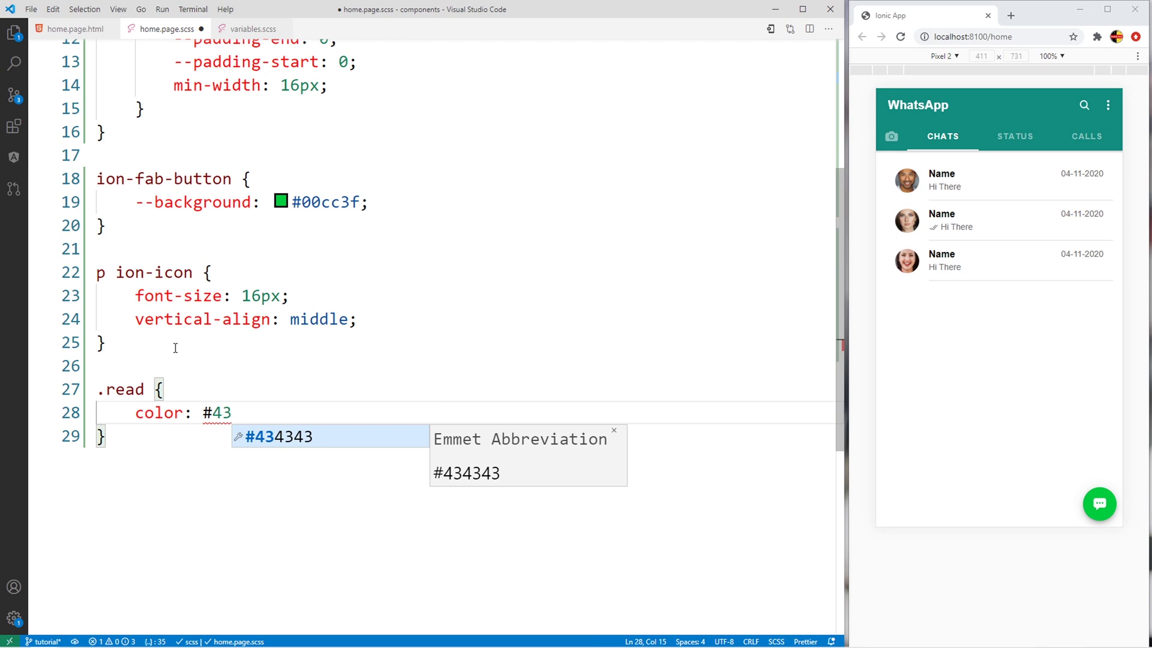
type("b5af")
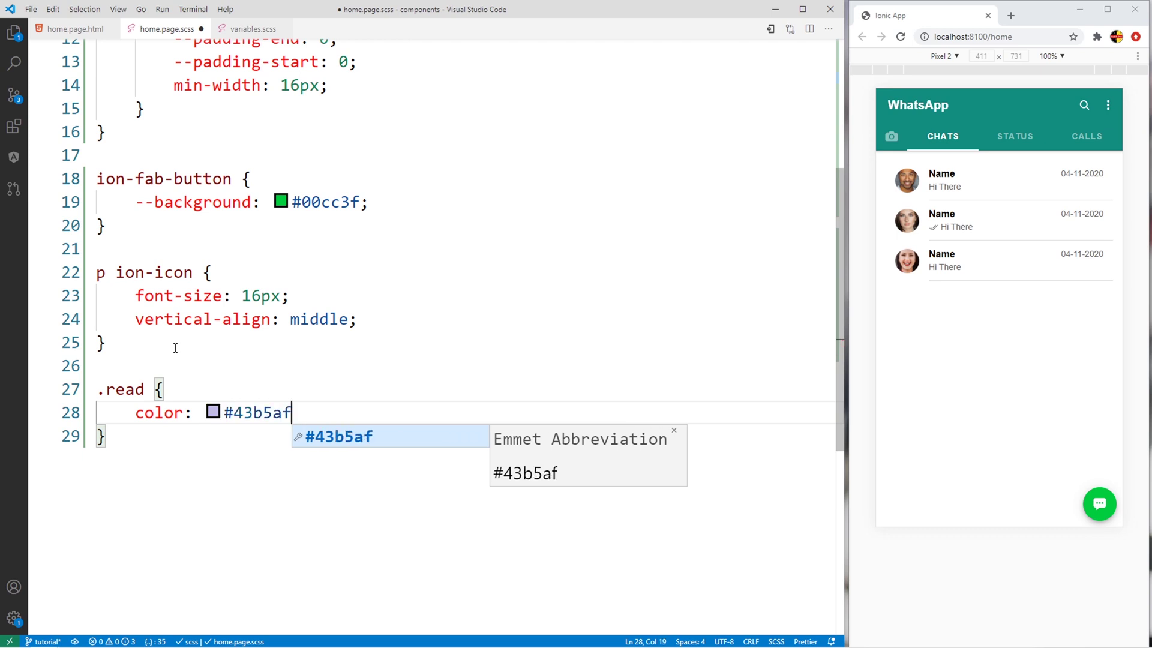
type(";")
key("ctrl+s")
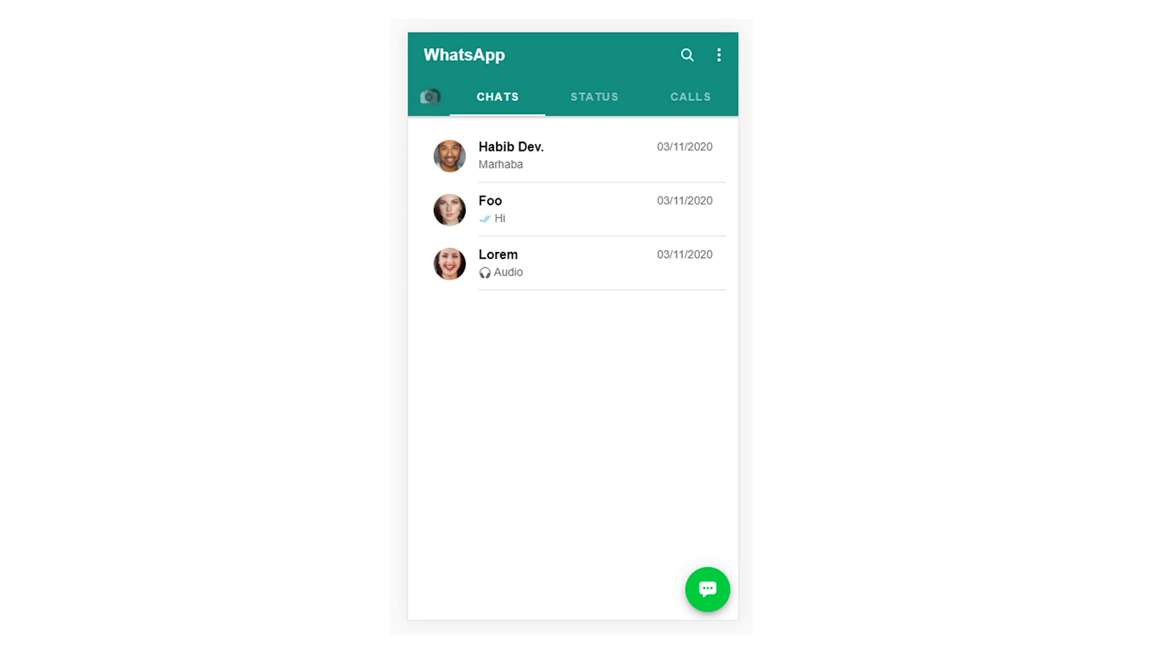
Cycle the preview through Camera, Chats, Status and Calls tabs, then swipe to Status
left_click(428, 96)
left_click(497, 97)
left_click(571, 97)
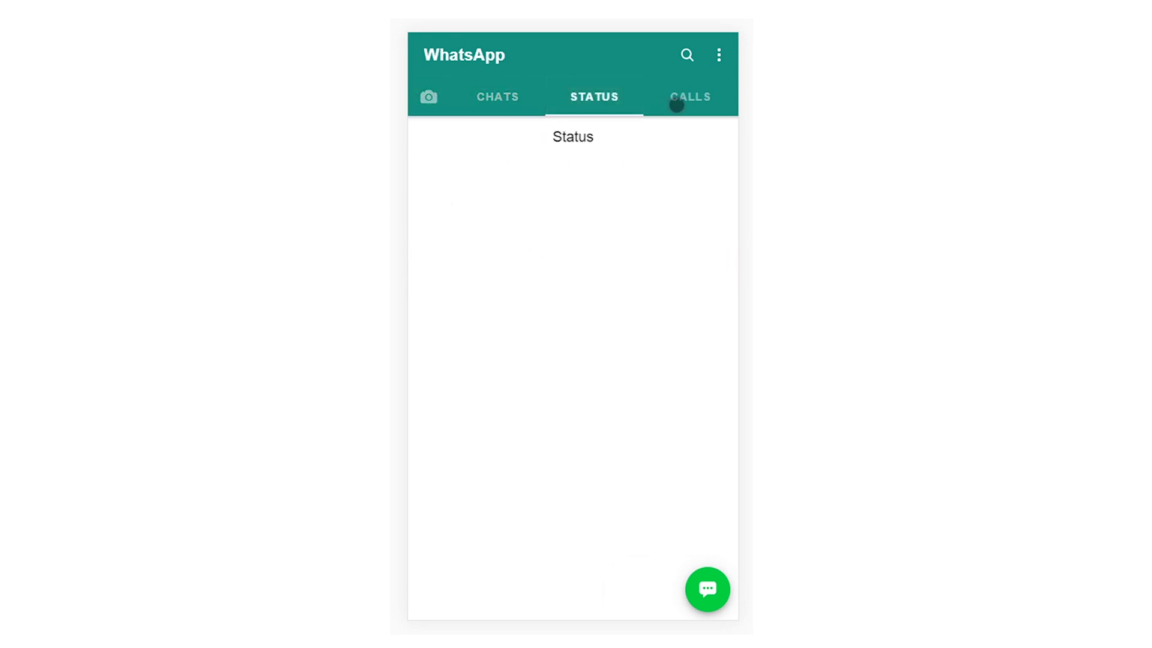
left_click(683, 97)
left_click(594, 96)
left_click(509, 97)
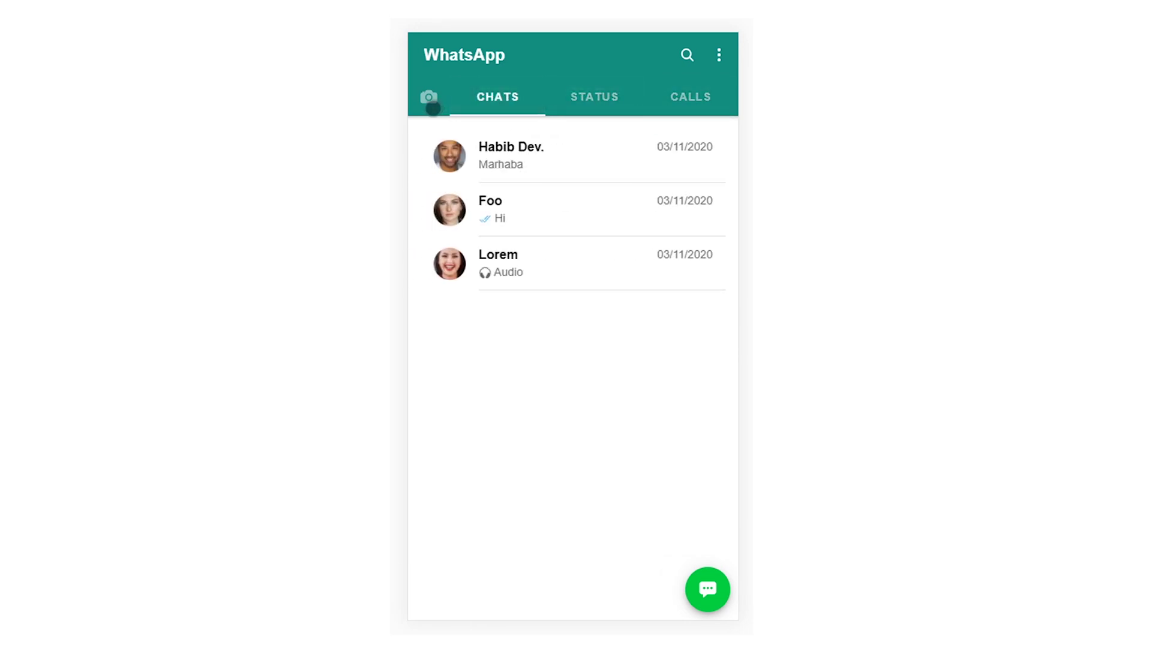
left_click(428, 97)
left_click(486, 99)
left_click(578, 102)
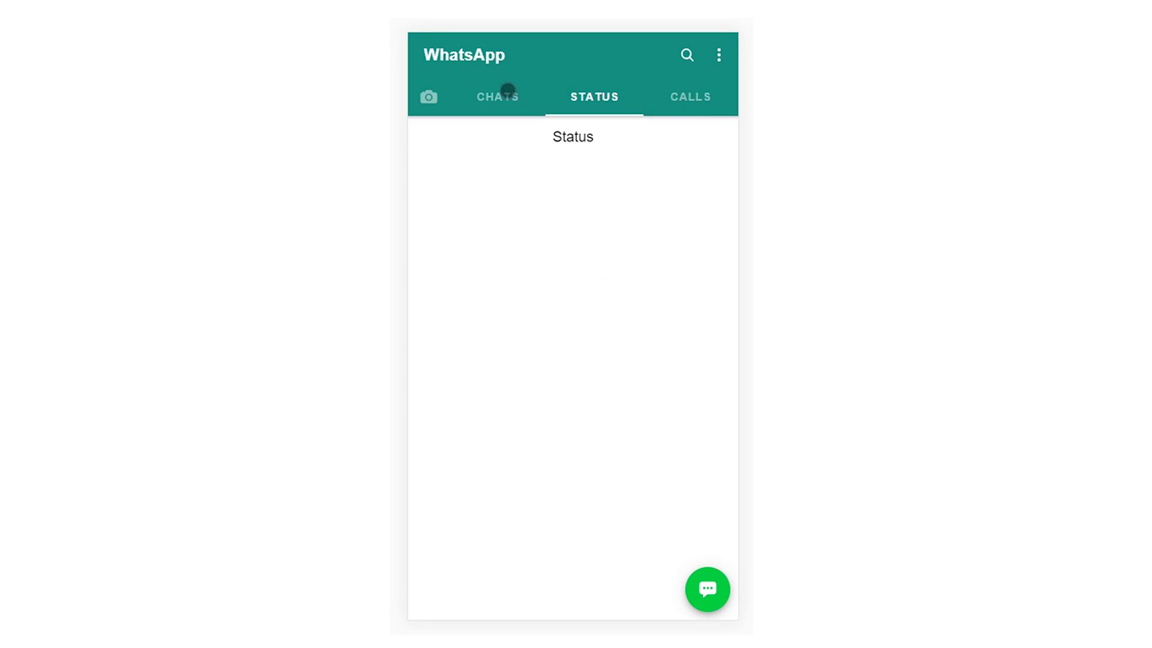
left_click(504, 106)
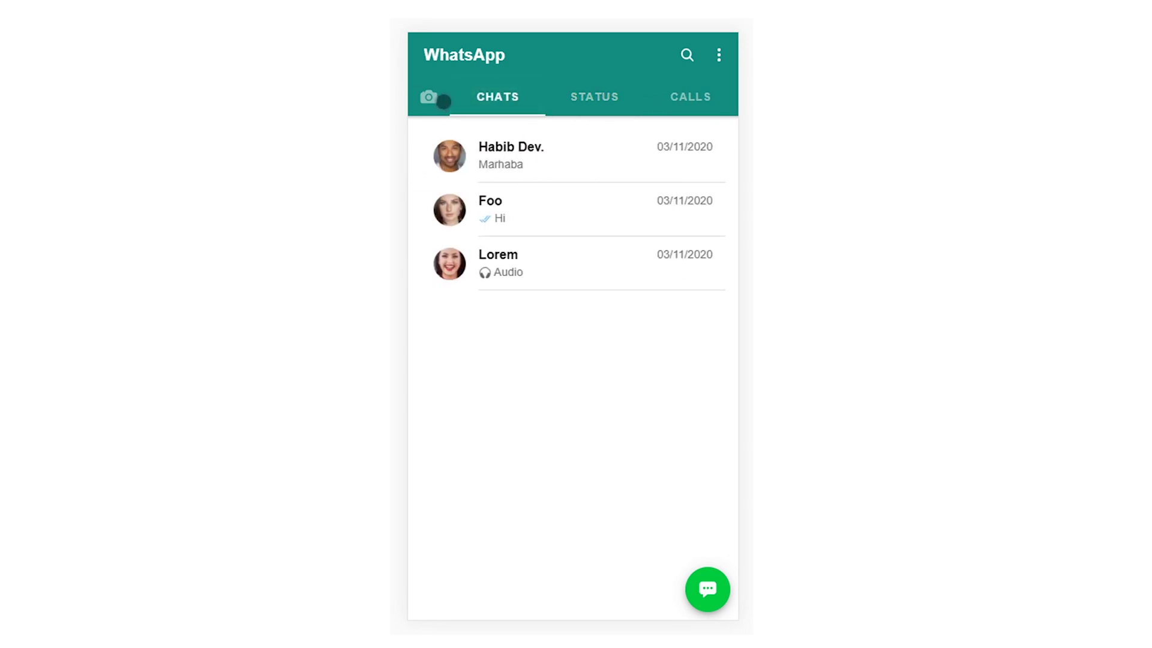
left_click(443, 102)
left_click(603, 90)
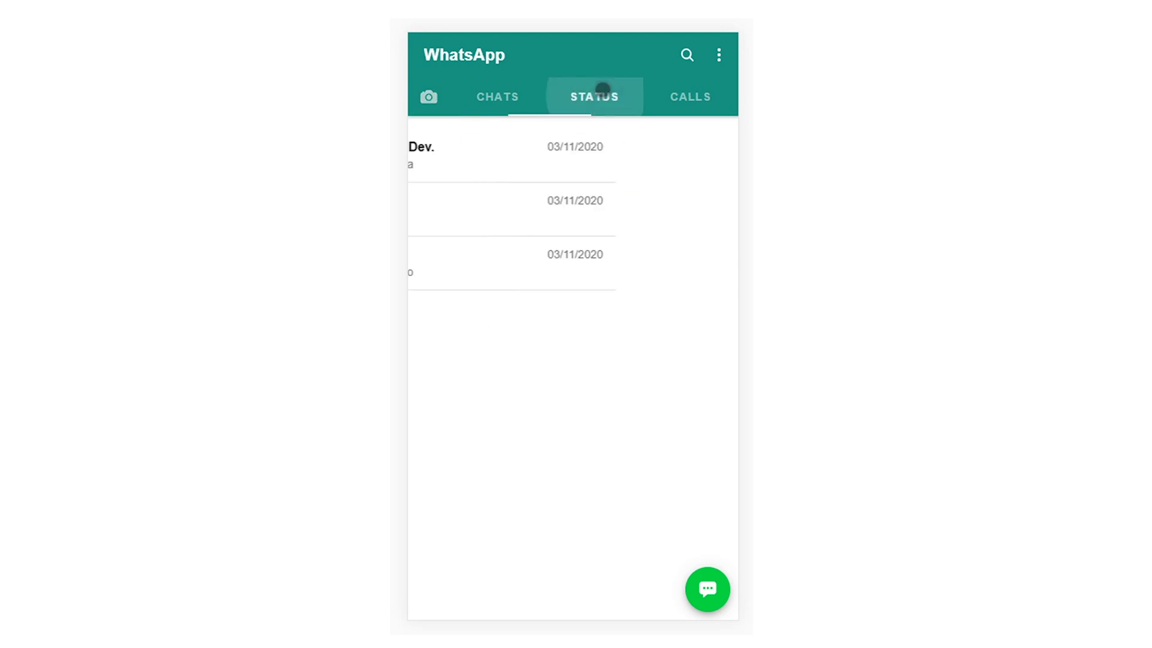
left_click(681, 101)
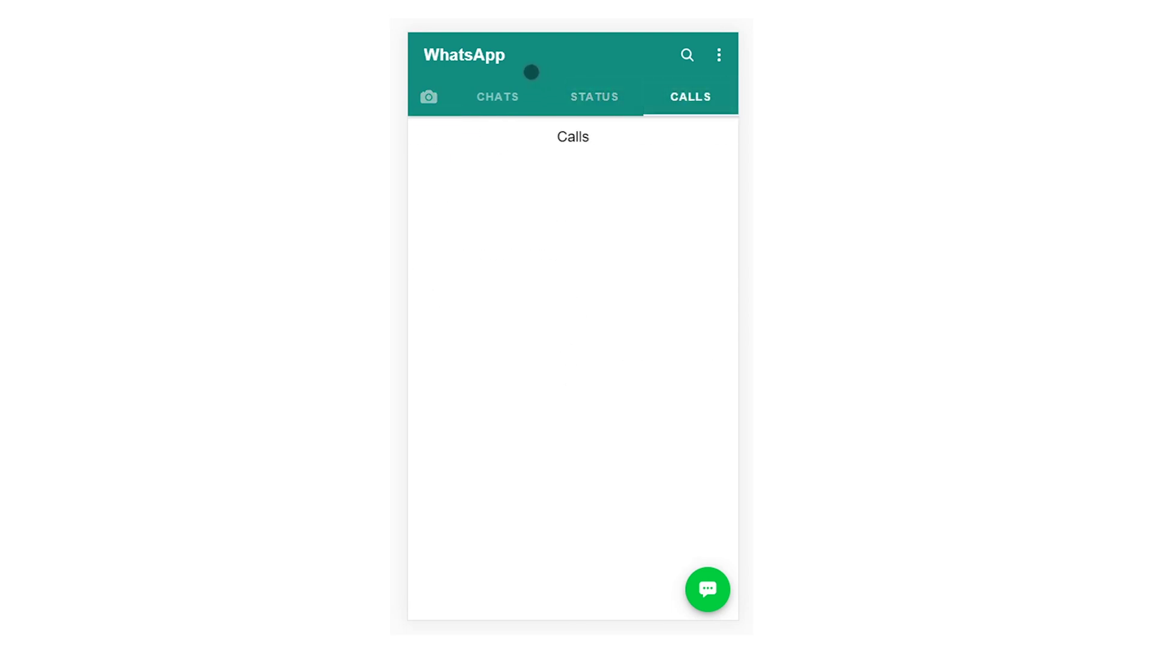
left_click(517, 101)
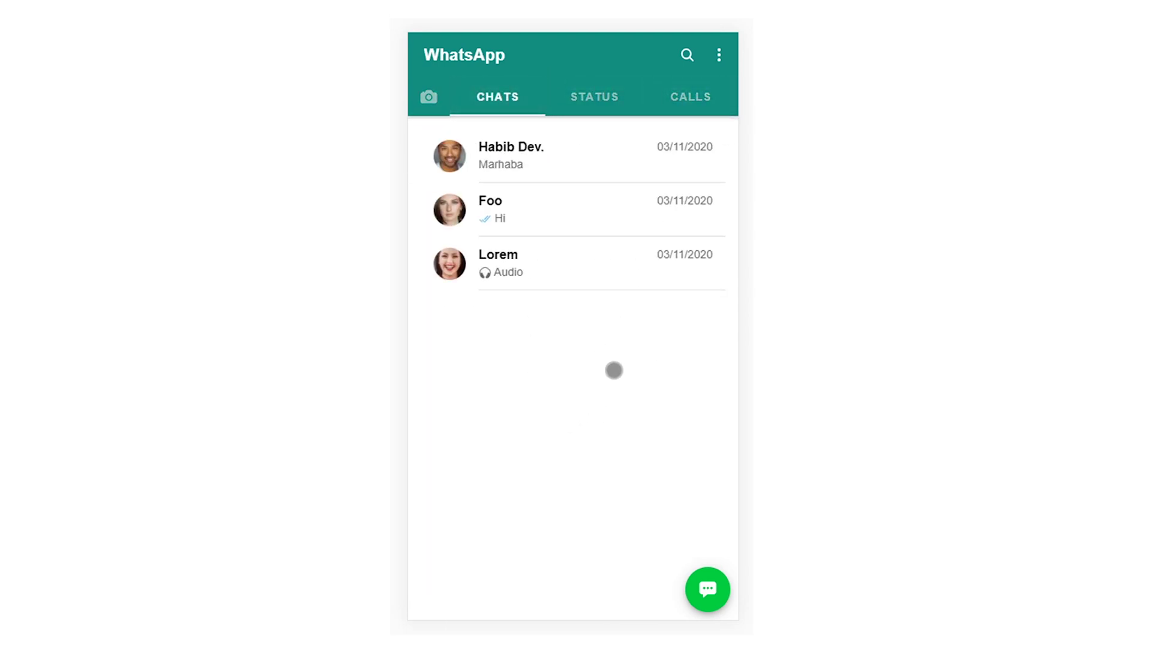
left_click_drag(667, 367, 454, 378)
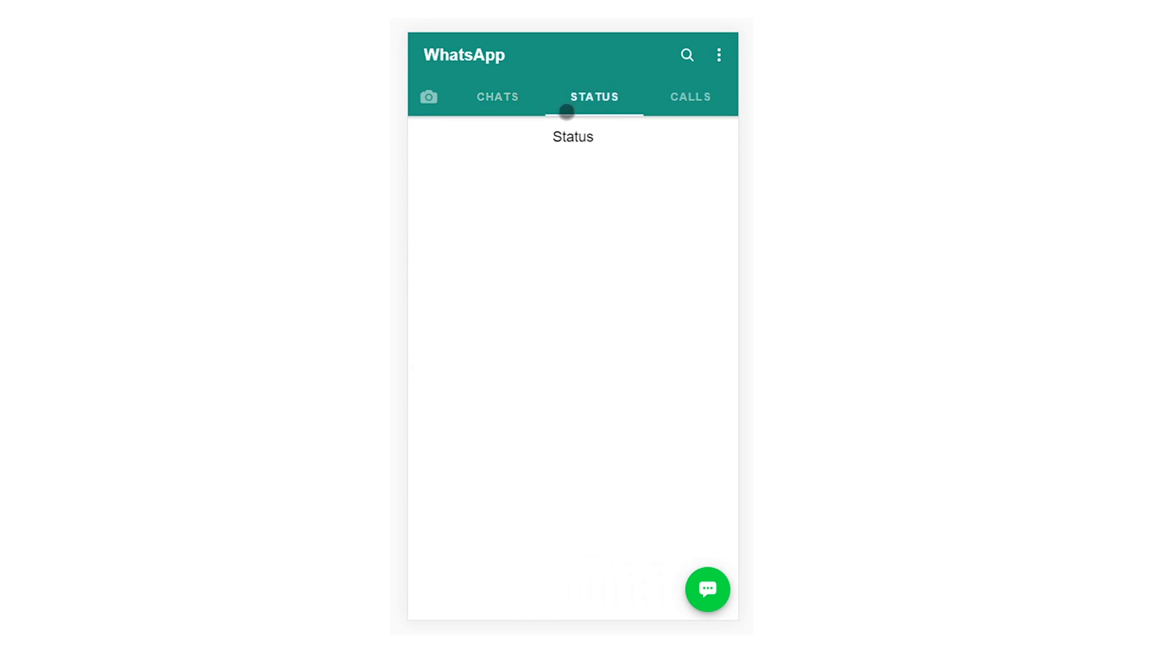